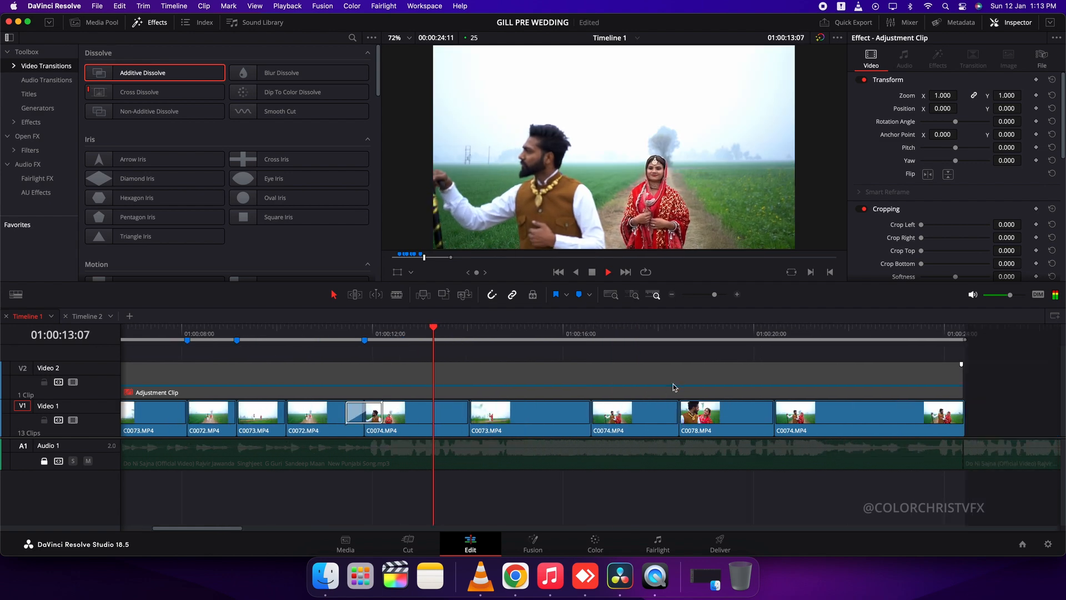
pyautogui.hscroll(3, 578, 402)
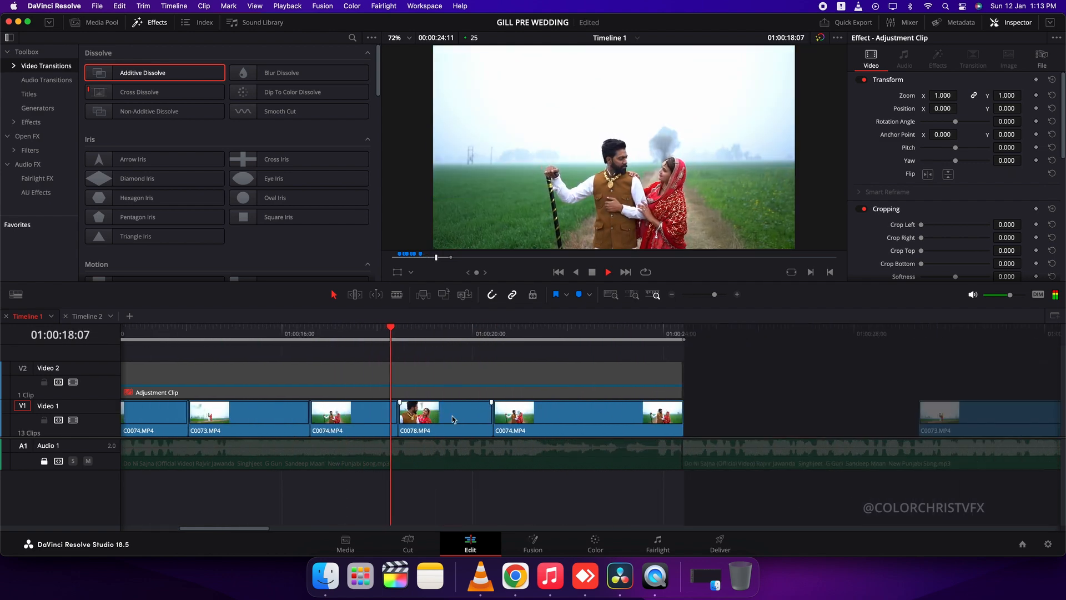
# Cut the C0073 clip just before 01:00:16:00 and ripple-delete the part after the cut
pyautogui.press('j')
pyautogui.press('j')
pyautogui.click(291, 425)
pyautogui.press('l')
pyautogui.press('super+b')
pyautogui.press('space')
pyautogui.click(290, 422)
pyautogui.press('Delete')
# Move C0078 and all clips after it further along the timeline, and extend the end of the preceding C0074 to 01:00:17:23
pyautogui.press('space')
pyautogui.click(232, 337)
pyautogui.press('space')
pyautogui.click(429, 423)
pyautogui.hotkey('alt', 'y')
pyautogui.moveTo(428, 423); pyautogui.dragTo(491, 423)
pyautogui.moveTo(310, 421); pyautogui.dragTo(270, 421)
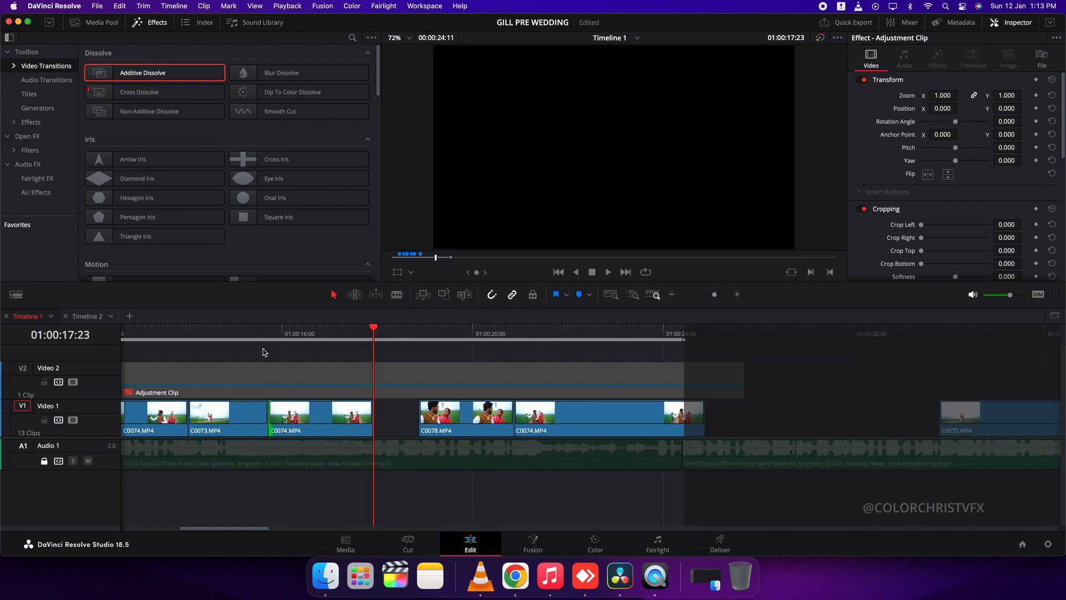
# Close the gap before C0078 and trim the end of C0078 slightly, keeping C0074 directly after it
pyautogui.click(266, 337)
pyautogui.press('space')
pyautogui.click(401, 417)
pyautogui.press('Delete')
pyautogui.press('space')
pyautogui.click(355, 337)
pyautogui.press('space')
# Extend the end of the last C0074 clip on Video 1 to 01:00:24:00
pyautogui.press('space')
pyautogui.moveTo(467, 420); pyautogui.dragTo(482, 423)
pyautogui.press('space')
pyautogui.hscroll(5, 483, 424)
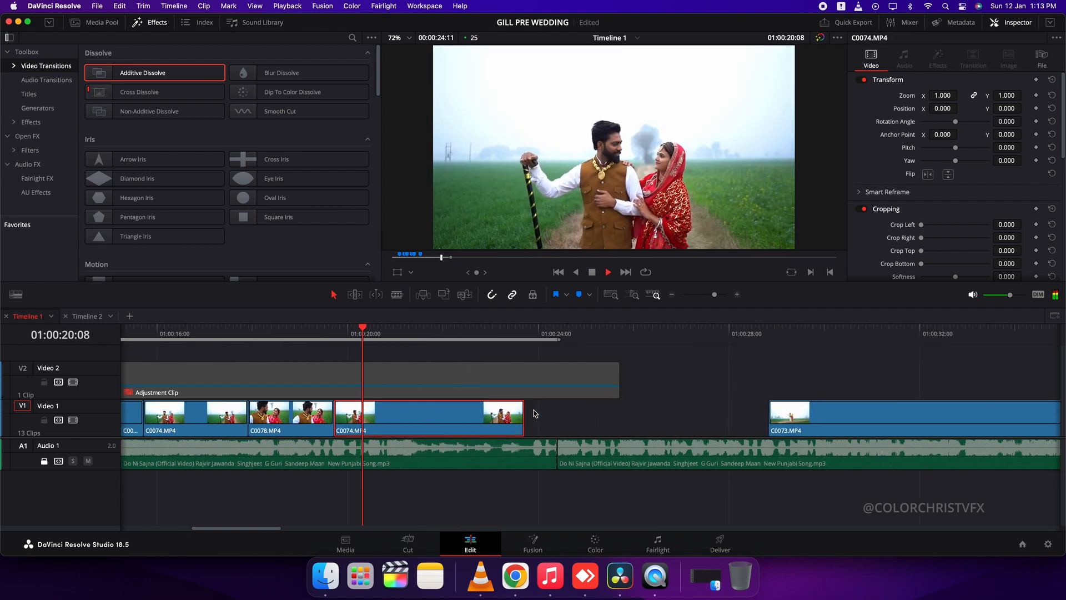
pyautogui.moveTo(400, 417)
pyautogui.mouseDown()
pyautogui.moveTo(437, 418)
pyautogui.moveTo(414, 422)
pyautogui.mouseUp()
# Play through the separate C0073 clip after the gap and remove its opening part up to 01:00:36:15
pyautogui.press('space')
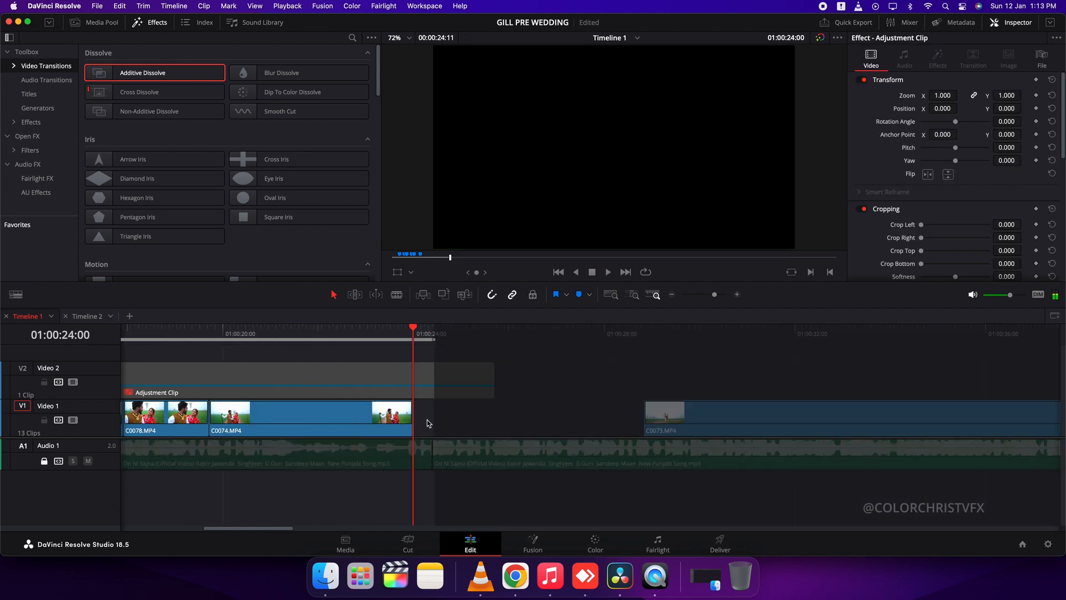
pyautogui.hotkey('alt', 'x')
pyautogui.press('space')
pyautogui.press('super+minus')
pyautogui.press('space')
pyautogui.click(731, 336)
pyautogui.press('space')
pyautogui.press('space')
pyautogui.press('super+minus')
pyautogui.press('super+minus')
pyautogui.press('super+minus')
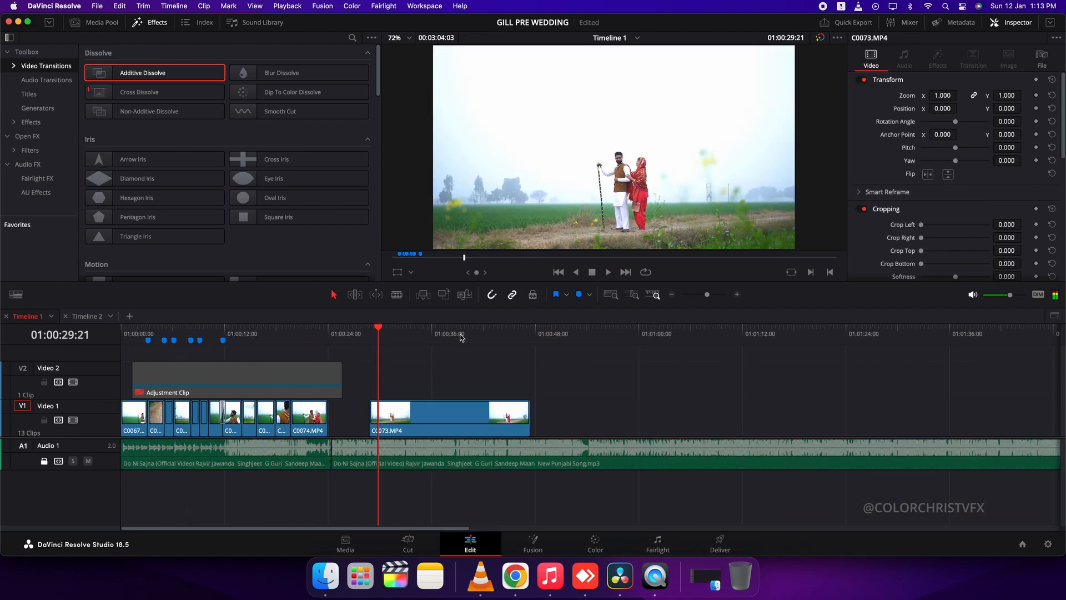
pyautogui.press('space')
pyautogui.press('super+equal')
pyautogui.press('super+equal')
pyautogui.press('super+equal')
pyautogui.press('Up')
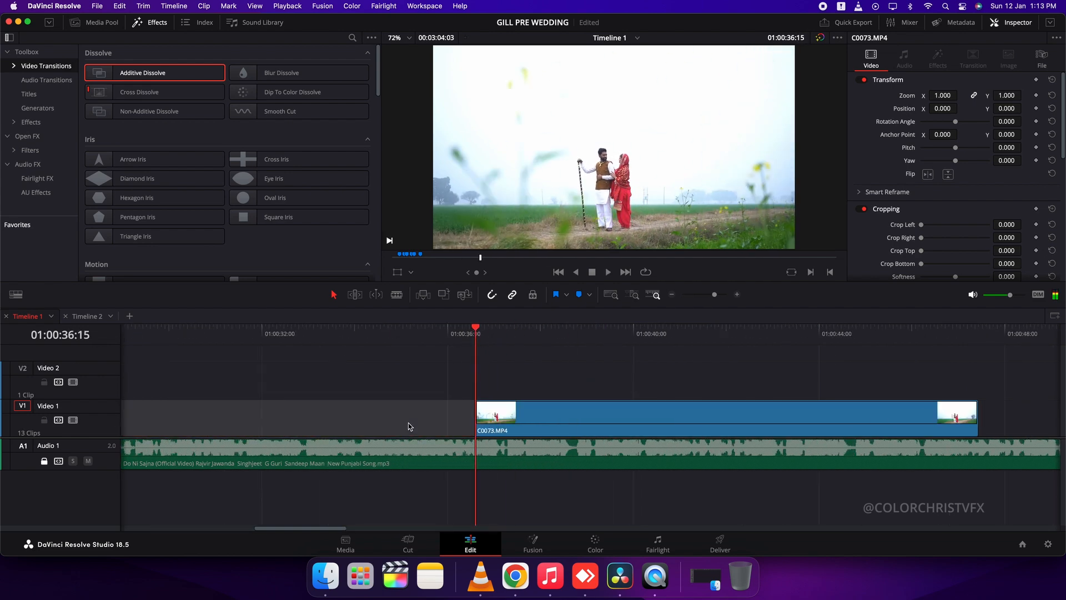
# Bring the C0073 clip directly after the last C0074 and cut it down to about three seconds
pyautogui.press('super+minus')
pyautogui.press('space')
pyautogui.hscroll(5, 715, 420)
pyautogui.click(511, 424)
pyautogui.press('super+b')
pyautogui.press('space')
pyautogui.click(513, 423)
pyautogui.press('BackSpace')
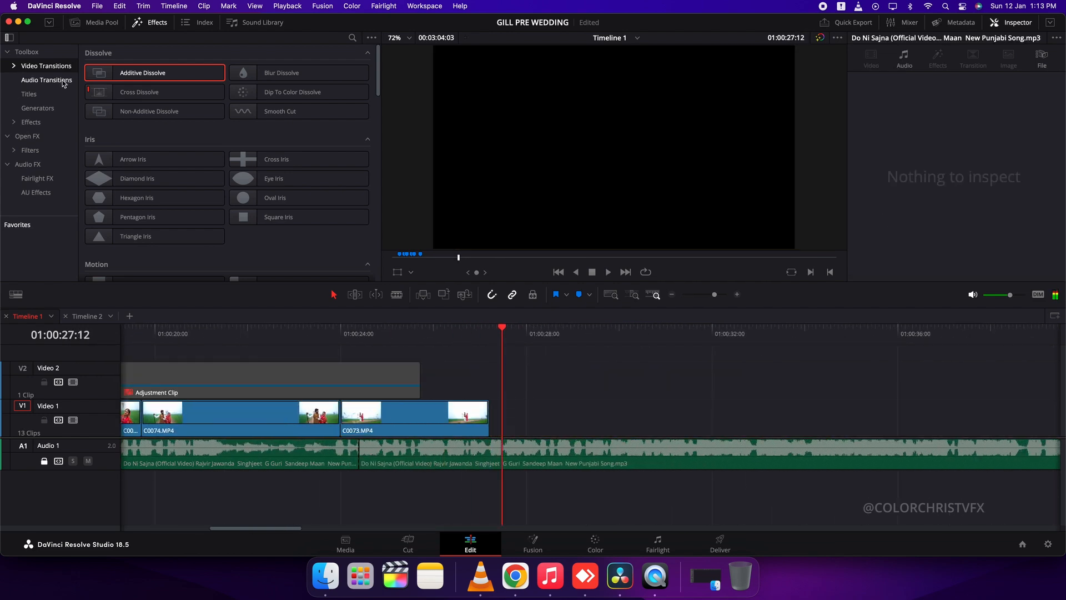
# Preview clip C0077 from the media pool and place it on Video 1 directly after C0073
pyautogui.click(95, 23)
pyautogui.moveTo(411, 417); pyautogui.dragTo(643, 417)
pyautogui.doubleClick(121, 163)
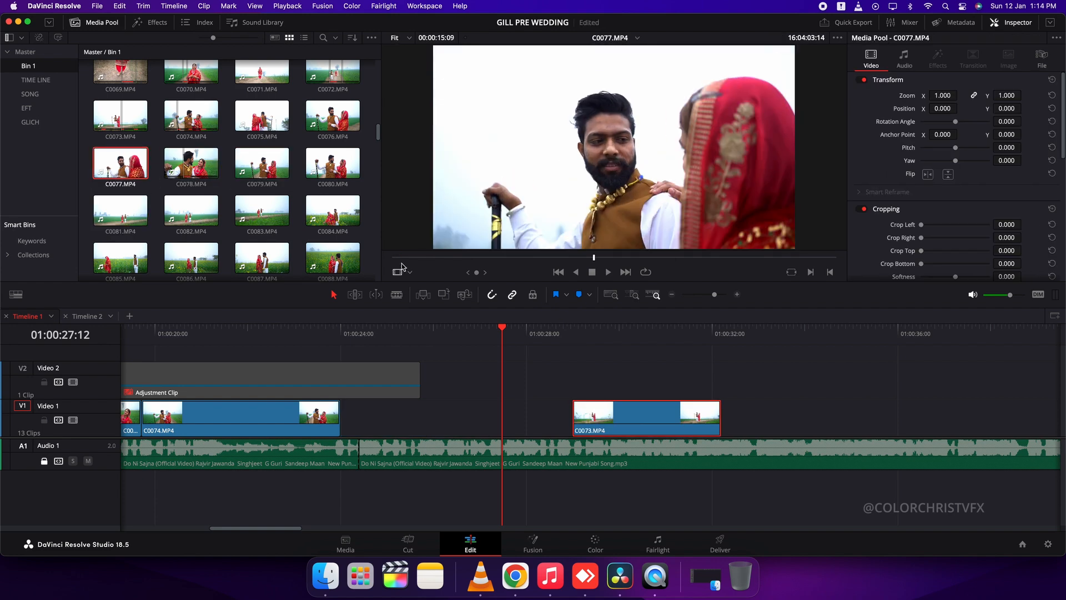
pyautogui.moveTo(593, 258); pyautogui.dragTo(530, 265)
pyautogui.moveTo(598, 238); pyautogui.dragTo(544, 414)
pyautogui.click(340, 334)
# Cut C0073 level with the end of the adjustment clip and ripple-delete its remainder
pyautogui.press('space')
pyautogui.hscroll(3, 402, 356)
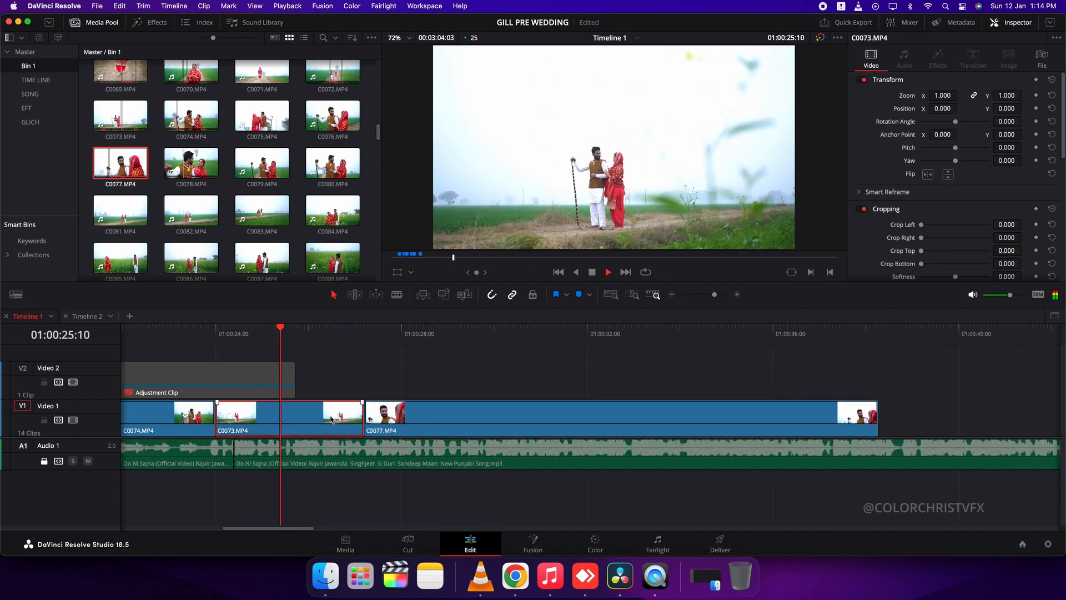
pyautogui.press('super+b')
pyautogui.press('space')
pyautogui.click(333, 415)
pyautogui.press('Delete')
# Cut C0077 at 01:00:27:00 and delete the part after the cut
pyautogui.press('space')
pyautogui.click(451, 411)
pyautogui.press('space')
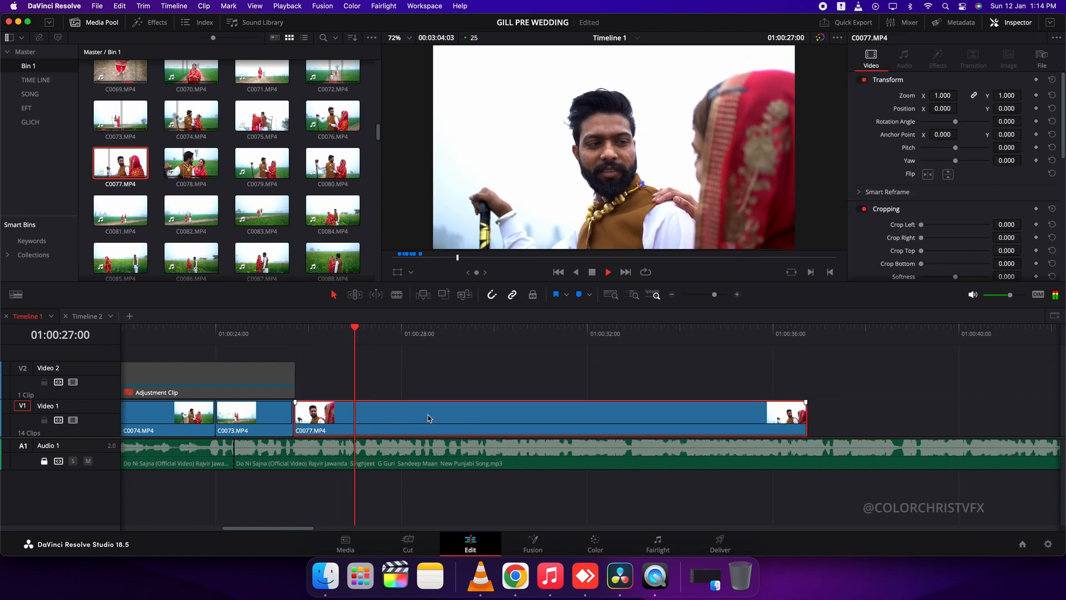
pyautogui.press('super+b')
pyautogui.press('space')
pyautogui.click(427, 417)
pyautogui.press('Delete')
# Place clip C0083 on Video 1 directly after C0077, then split it and move the second part further along the track
pyautogui.click(247, 216)
pyautogui.moveTo(599, 257); pyautogui.dragTo(483, 411)
pyautogui.press('space')
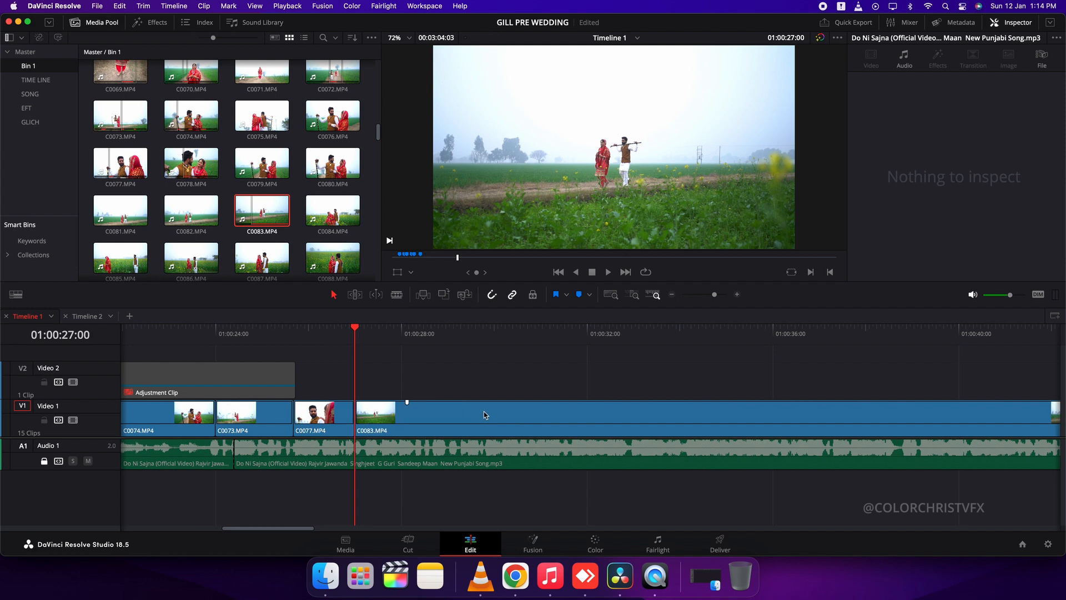
pyautogui.press('super+b')
pyautogui.moveTo(318, 422); pyautogui.dragTo(602, 421)
# Preview the next media pool clips up to C0086 and place C0085 on Video 2 over the gap after the first C0083
pyautogui.click(332, 212)
pyautogui.moveTo(499, 258); pyautogui.dragTo(522, 260)
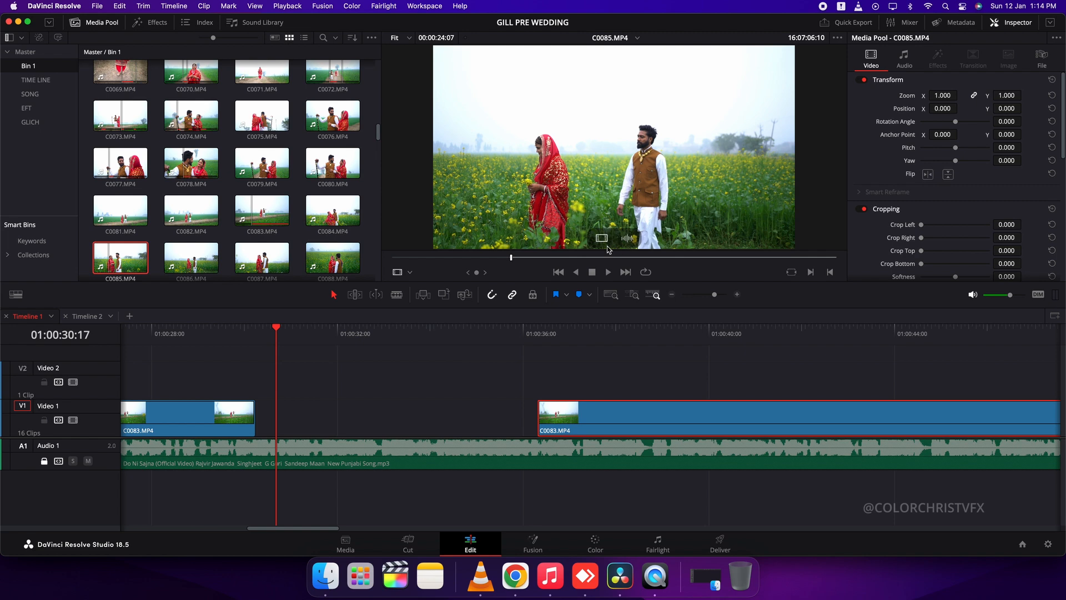
pyautogui.moveTo(603, 239); pyautogui.dragTo(472, 382)
pyautogui.press('super+z')
pyautogui.click(198, 266)
pyautogui.moveTo(507, 258); pyautogui.dragTo(524, 271)
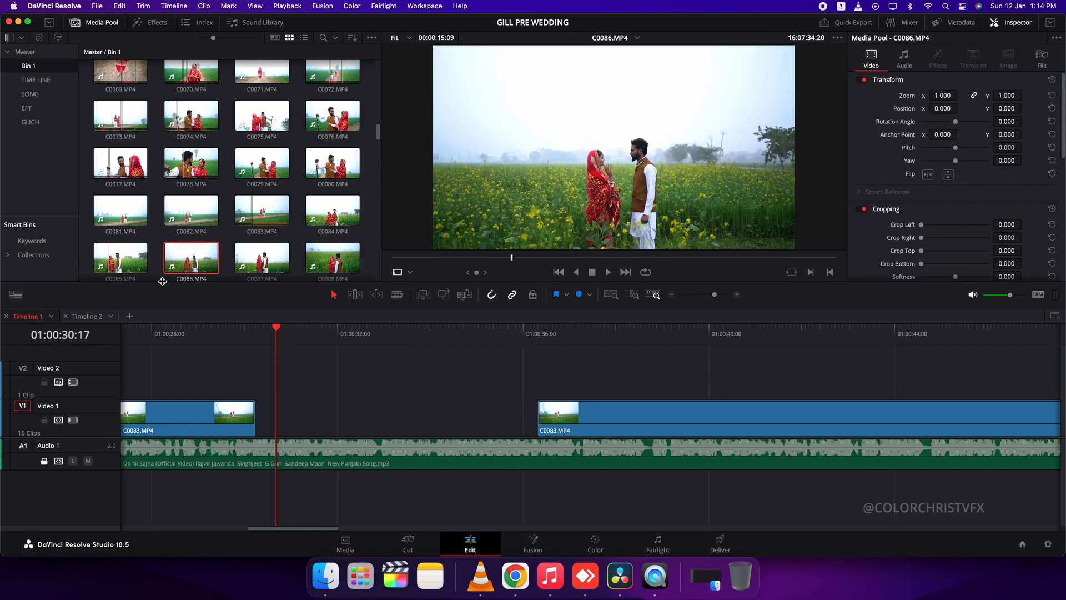
pyautogui.press('super+shift+z')
pyautogui.moveTo(467, 370); pyautogui.dragTo(370, 377)
# Move both C0083 clips and C0085 further along the timeline to clear space after C0077
pyautogui.scroll(-2, 412, 385)
pyautogui.click(494, 418)
pyautogui.press('Up')
pyautogui.press('Up')
pyautogui.press('space')
pyautogui.scroll(3, 636, 430)
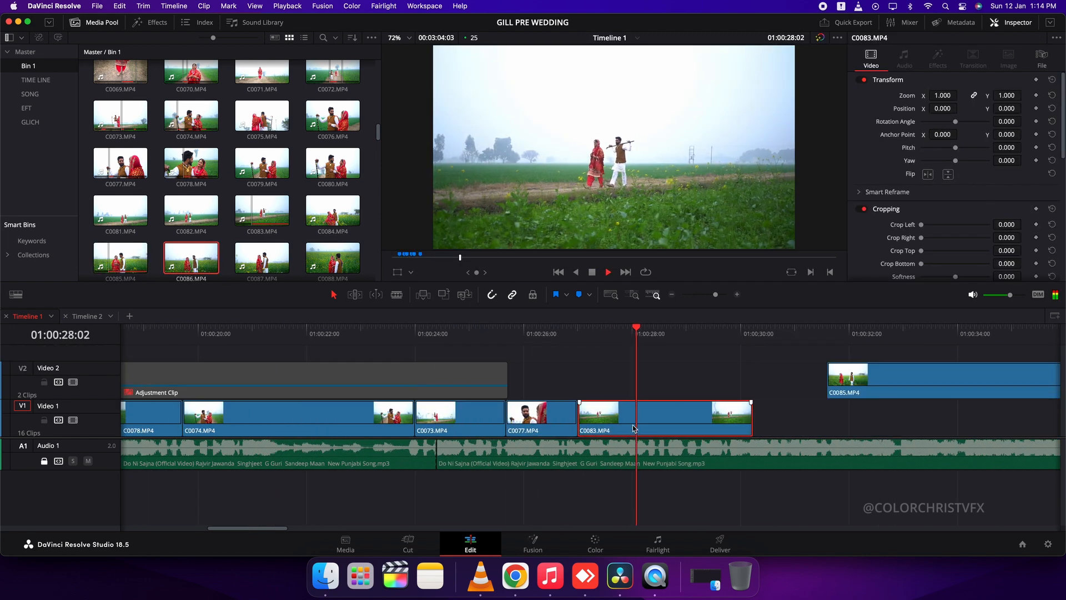
pyautogui.press('space')
pyautogui.moveTo(637, 430); pyautogui.dragTo(837, 427)
pyautogui.scroll(-4, 836, 426)
pyautogui.moveTo(647, 362); pyautogui.dragTo(820, 431)
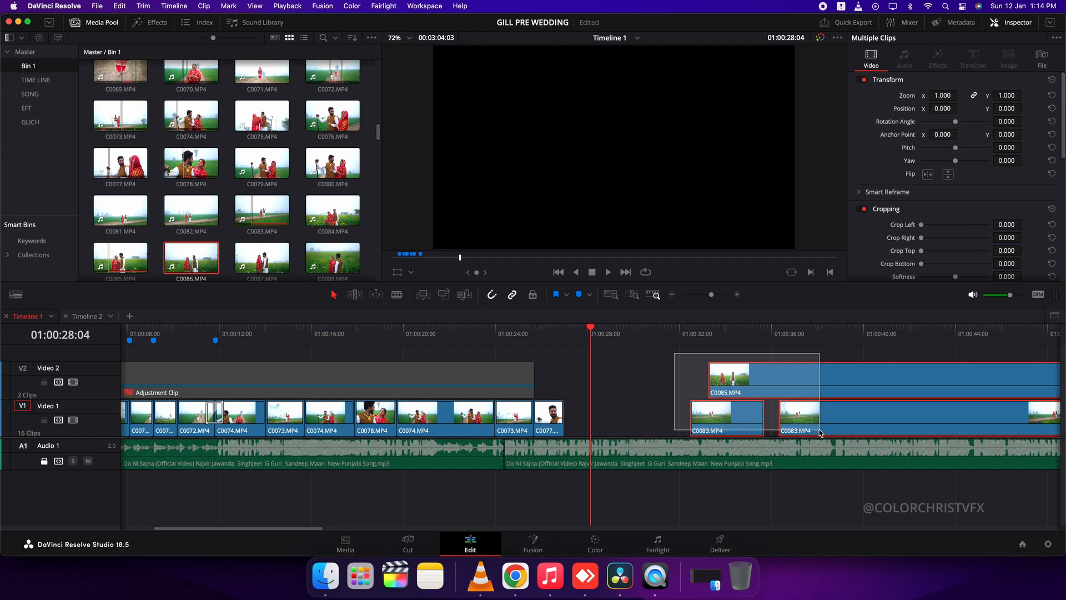
pyautogui.moveTo(733, 418); pyautogui.dragTo(973, 418)
# Preview several earlier clips in Bin 1, mark a range in C0021 and place it on Video 1 directly after C0077
pyautogui.scroll(5, 259, 161)
pyautogui.scroll(8, 257, 207)
pyautogui.click(212, 130)
pyautogui.moveTo(444, 259); pyautogui.dragTo(616, 259)
pyautogui.click(337, 92)
pyautogui.click(339, 238)
pyautogui.click(120, 90)
pyautogui.press('i')
pyautogui.press('o')
pyautogui.moveTo(607, 238); pyautogui.dragTo(618, 419)
# Cut C0021 just after 01:00:30:00 on the timeline and delete the part after the cut
pyautogui.click(566, 333)
pyautogui.press('space')
pyautogui.press('super+equal')
pyautogui.press('super+b')
pyautogui.press('space')
pyautogui.click(740, 414)
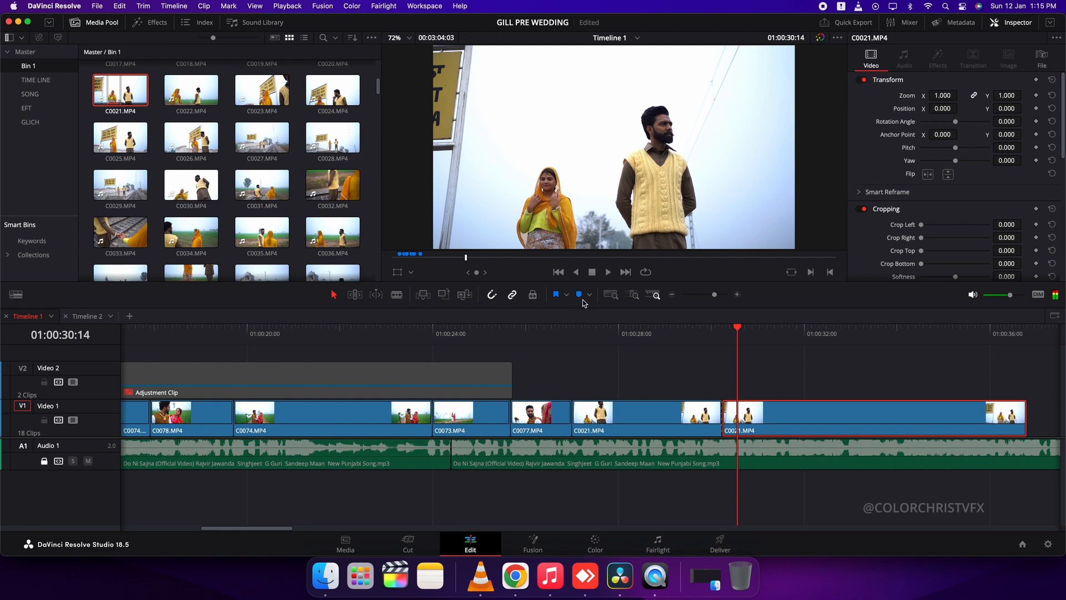
pyautogui.press('BackSpace')
# Preview the railway sign clips in the media pool and place C0026 on Video 2 starting where C0021 ends
pyautogui.click(269, 92)
pyautogui.click(321, 93)
pyautogui.click(206, 139)
pyautogui.click(274, 90)
pyautogui.moveTo(412, 258); pyautogui.dragTo(561, 272)
pyautogui.click(205, 140)
pyautogui.moveTo(400, 258); pyautogui.dragTo(522, 275)
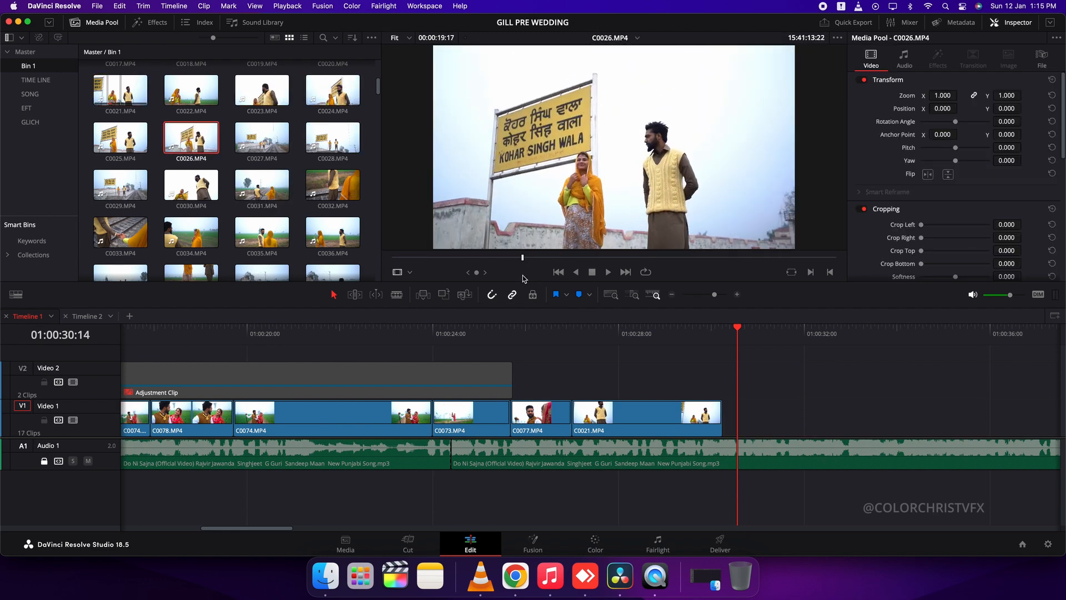
pyautogui.moveTo(594, 239); pyautogui.dragTo(725, 377)
# Cut C0026, delete its remainder and move the kept part down to Video 1 after C0021
pyautogui.press('space')
pyautogui.press('super+b')
pyautogui.press('space')
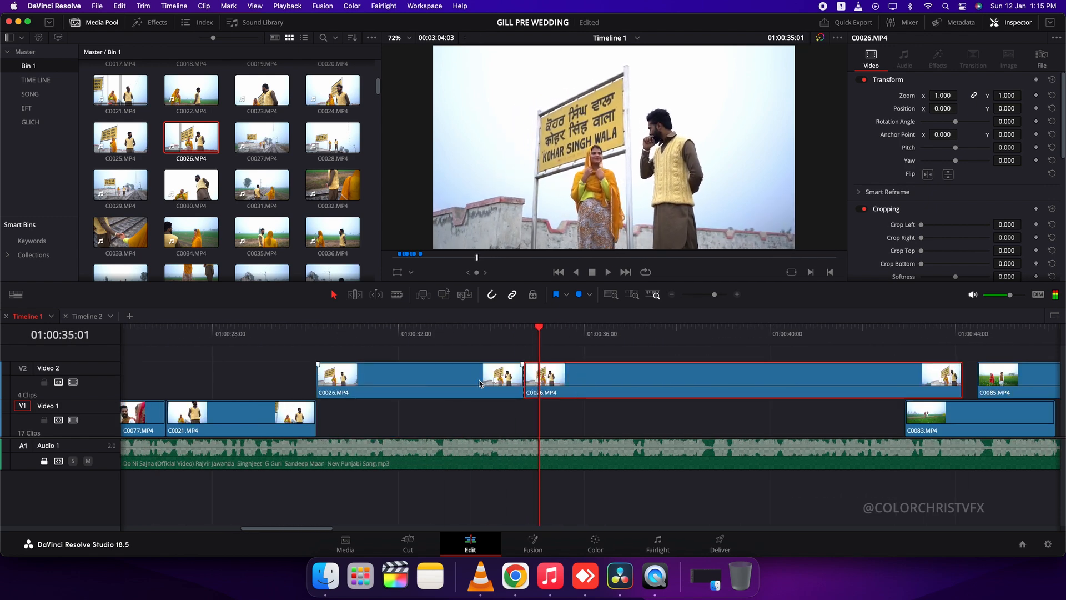
pyautogui.click(556, 373)
pyautogui.press('Delete')
pyautogui.moveTo(472, 375); pyautogui.dragTo(472, 413)
# Preview C0032 from the media pool and delete C0026 from Video 1
pyautogui.click(184, 227)
pyautogui.click(332, 185)
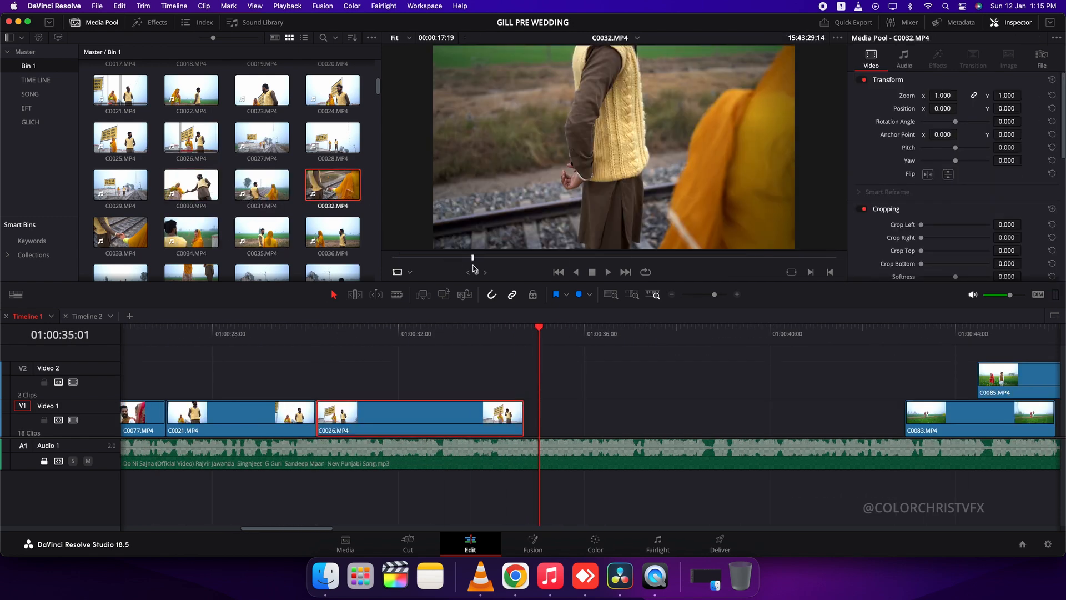
pyautogui.moveTo(435, 258); pyautogui.dragTo(459, 263)
pyautogui.moveTo(373, 336); pyautogui.dragTo(399, 339)
pyautogui.click(444, 419)
pyautogui.press('Delete')
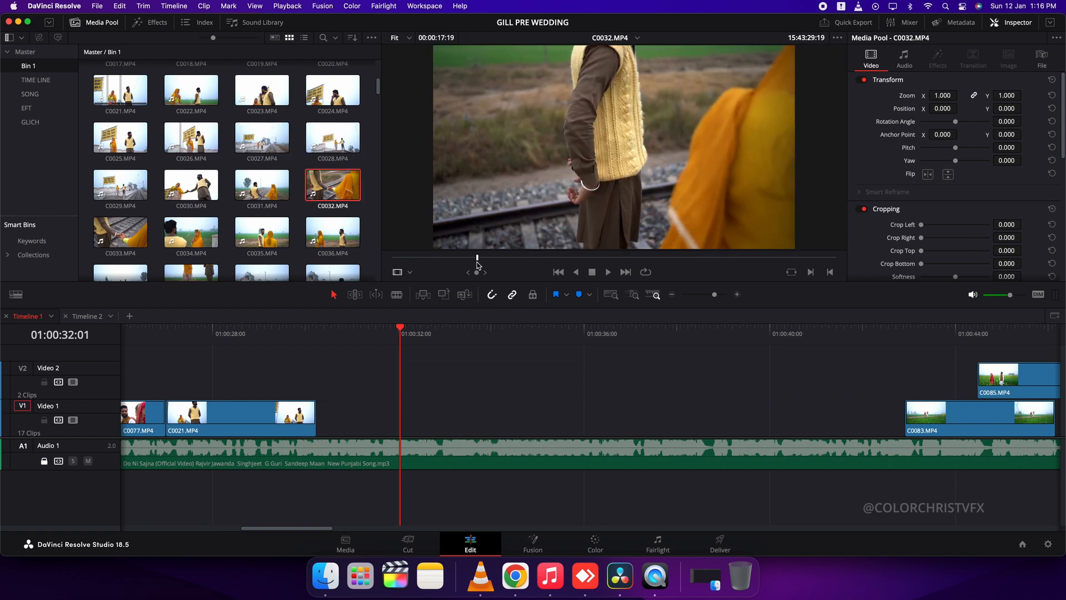
# Add C0032 to the timeline, cut off its excess and place the kept part on Video 1 after C0021
pyautogui.moveTo(332, 185); pyautogui.dragTo(323, 357)
pyautogui.press('Up')
pyautogui.press('space')
pyautogui.press('super+b')
pyautogui.click(541, 358)
pyautogui.press('BackSpace')
pyautogui.moveTo(401, 355); pyautogui.dragTo(401, 421)
# Add clip C0028 to the timeline and move it down to Video 1 directly after C0032
pyautogui.click(333, 137)
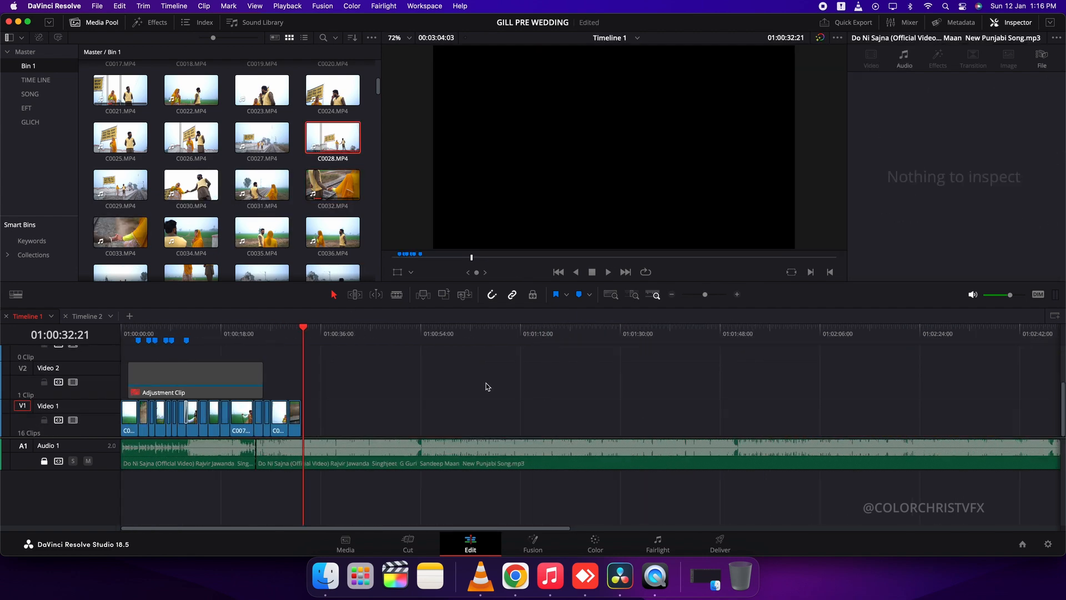
pyautogui.press('super+minus')
pyautogui.press('super+equal')
pyautogui.press('super+equal')
pyautogui.scroll(3, 494, 374)
pyautogui.moveTo(513, 370); pyautogui.dragTo(487, 404)
pyautogui.scroll(-2, 491, 372)
pyautogui.hotkey('alt', 'Down')
pyautogui.hotkey('alt', 'Down')
pyautogui.scroll(-3, 501, 409)
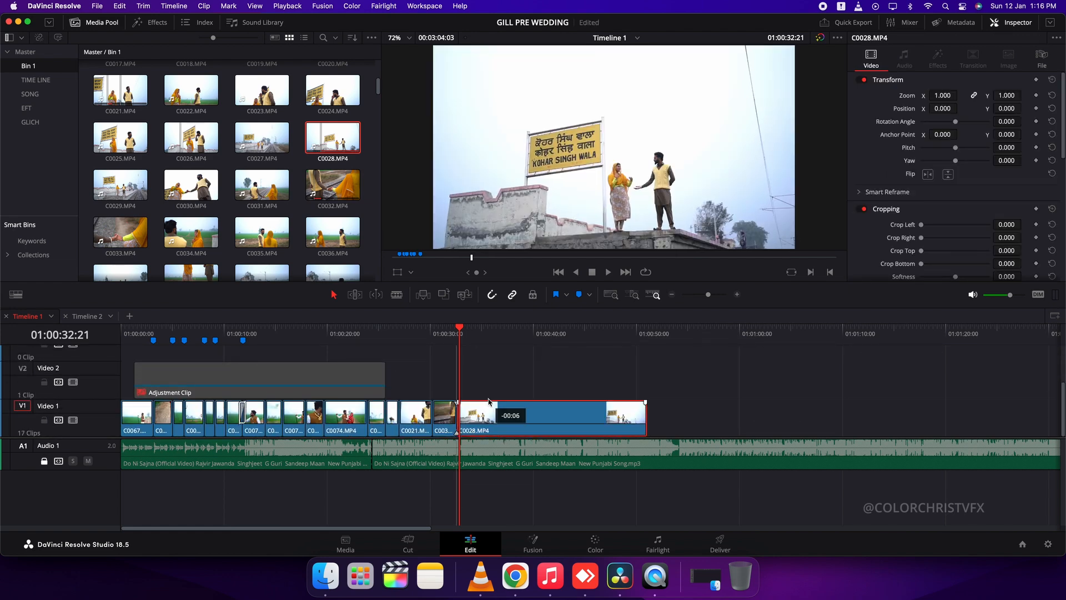
# Shorten C0028 on Video 1 to about three seconds
pyautogui.press('super+equal')
pyautogui.press('super+equal')
pyautogui.click(532, 335)
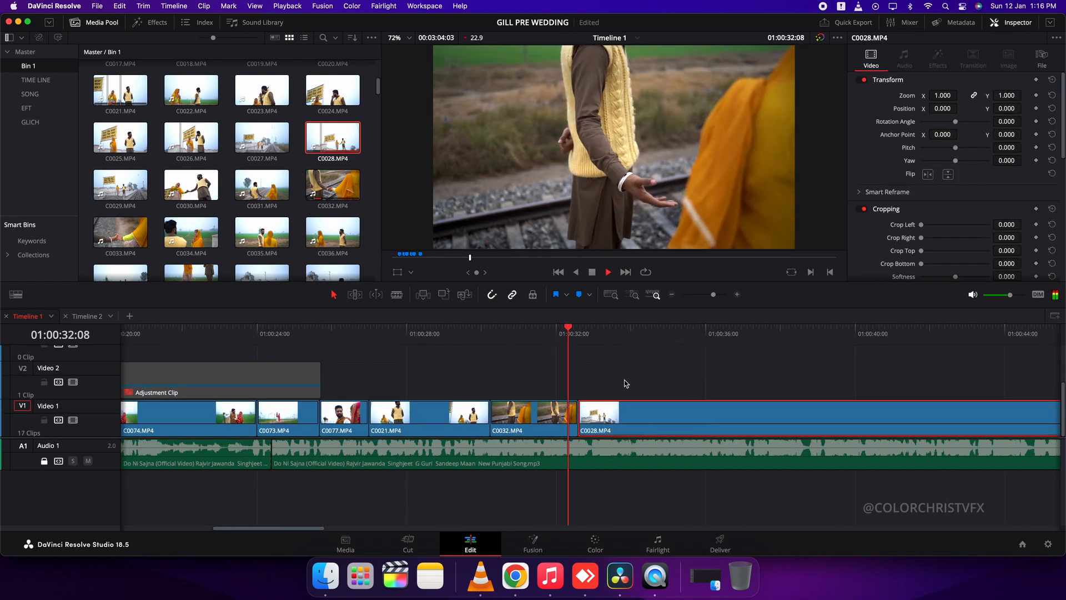
# Place clip C0034 on Video 1 directly after C0028 and cut it down to about three seconds
pyautogui.click(192, 232)
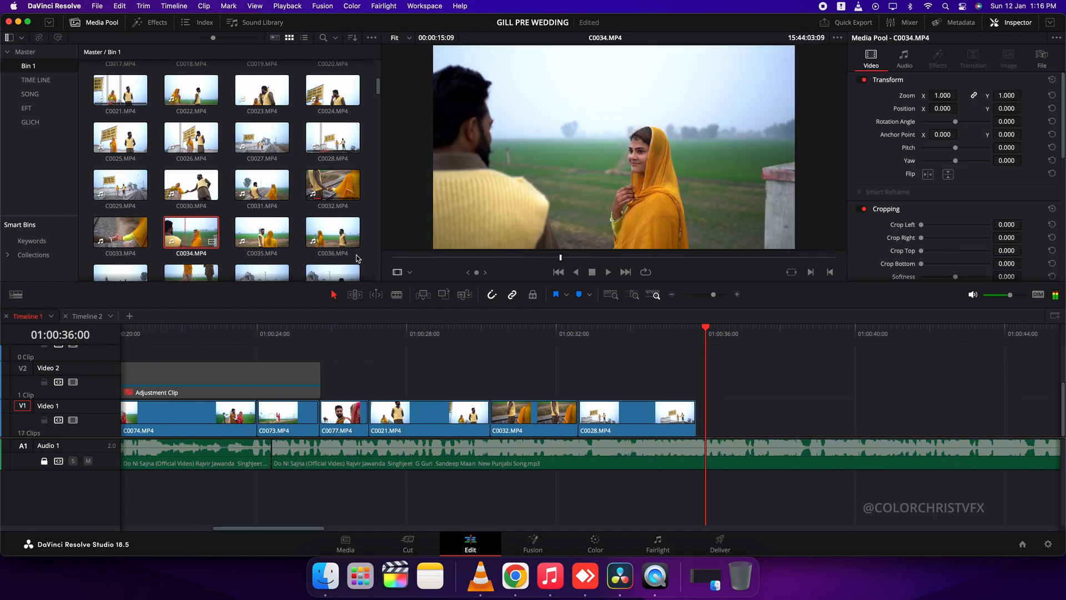
pyautogui.moveTo(620, 265); pyautogui.dragTo(747, 421)
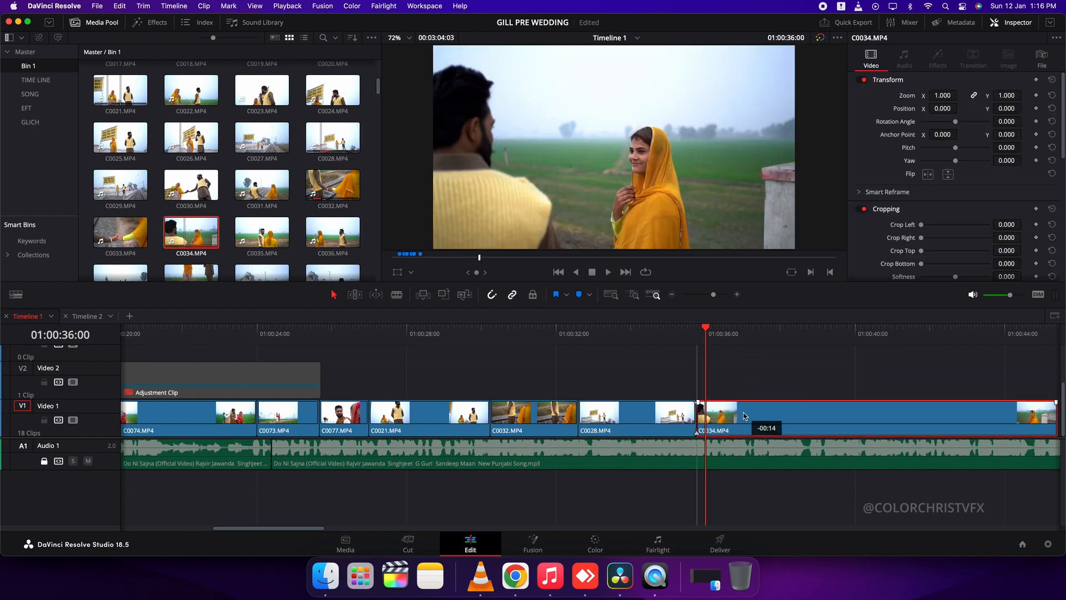
pyautogui.press('space')
pyautogui.hscroll(6, 647, 419)
pyautogui.press('super+b')
pyautogui.click(545, 429)
pyautogui.press('BackSpace')
# Place clip C0030 on Video 1 directly after C0034 and cut it down to about two seconds
pyautogui.click(189, 201)
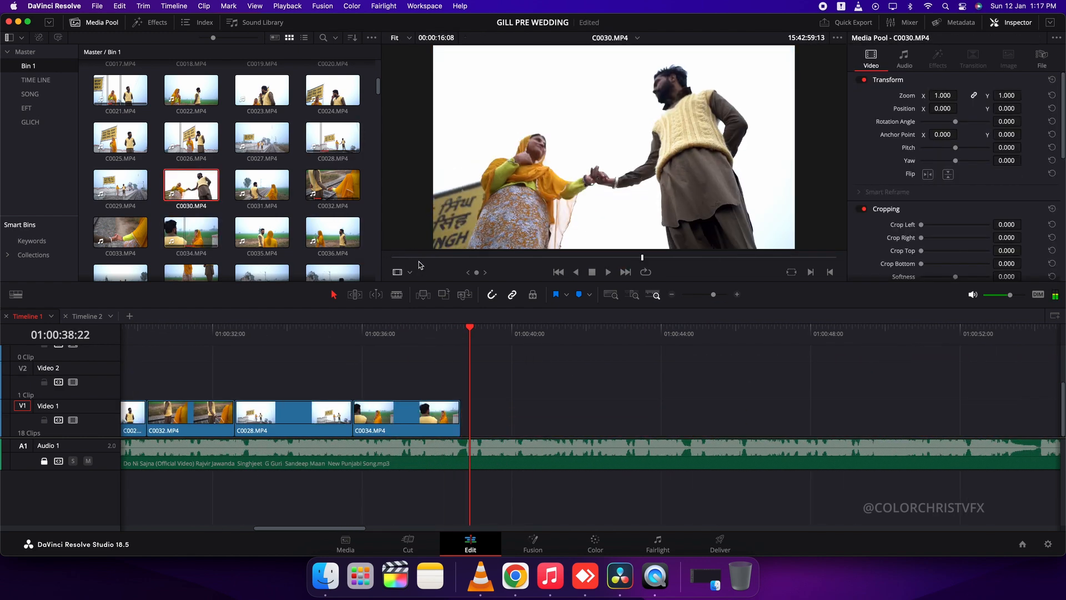
pyautogui.moveTo(661, 251); pyautogui.dragTo(594, 422)
pyautogui.press('space')
pyautogui.press('super+b')
pyautogui.click(600, 417)
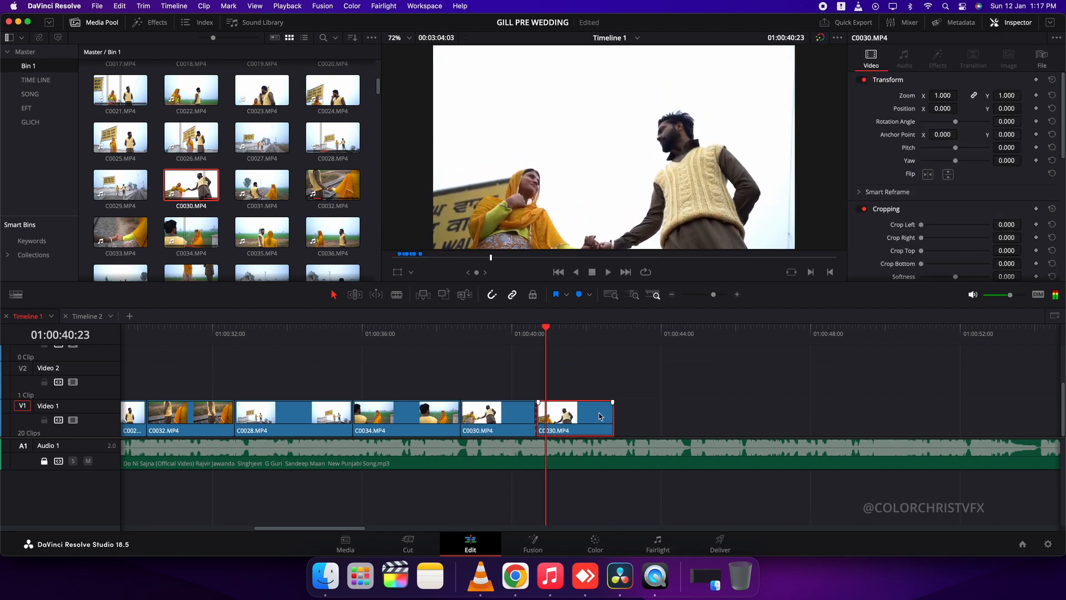
pyautogui.press('BackSpace')
# Add clip C0035 to Video 1 directly after C0030 and remove everything past about four seconds
pyautogui.click(339, 233)
pyautogui.click(263, 233)
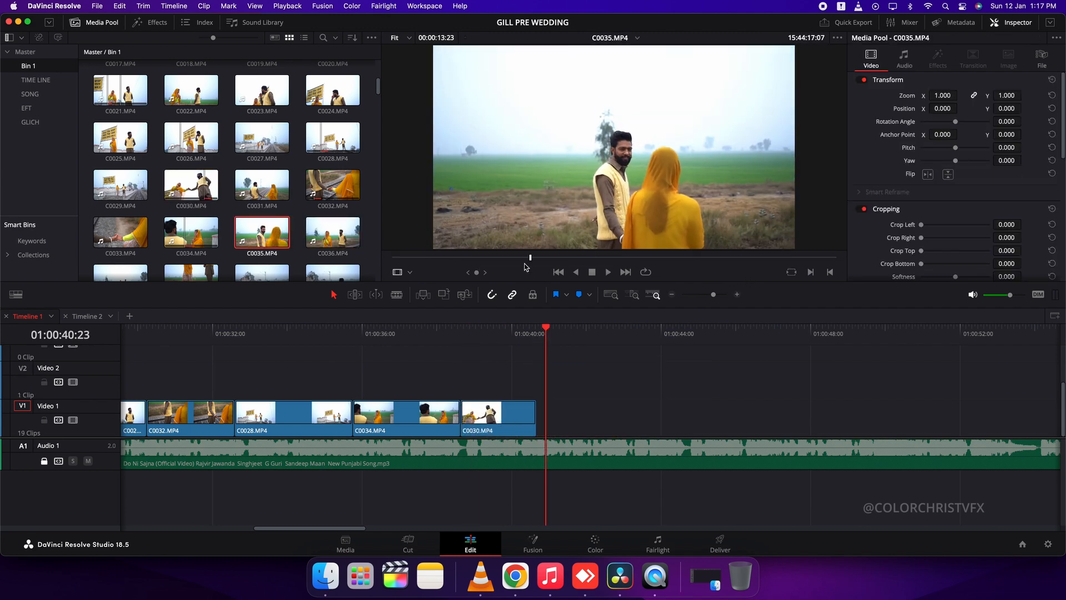
pyautogui.moveTo(606, 239); pyautogui.dragTo(552, 411)
pyautogui.press('space')
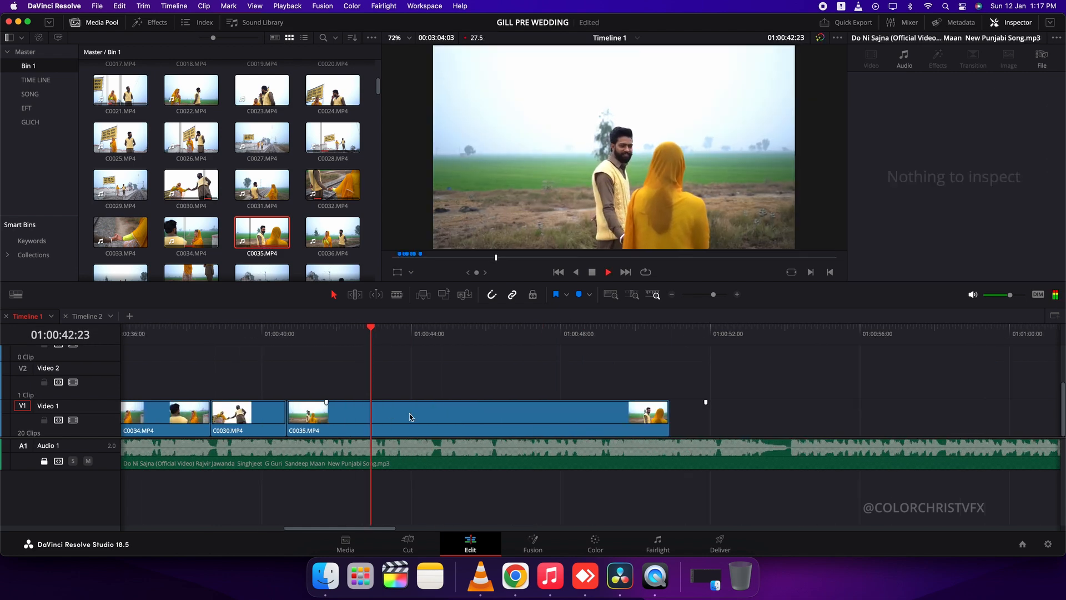
pyautogui.press('super+b')
pyautogui.click(480, 418)
pyautogui.press('BackSpace')
# Look through the clips in Bin 1, including C0037 and C0071, for the next shot
pyautogui.scroll(-2, 264, 222)
pyautogui.click(332, 200)
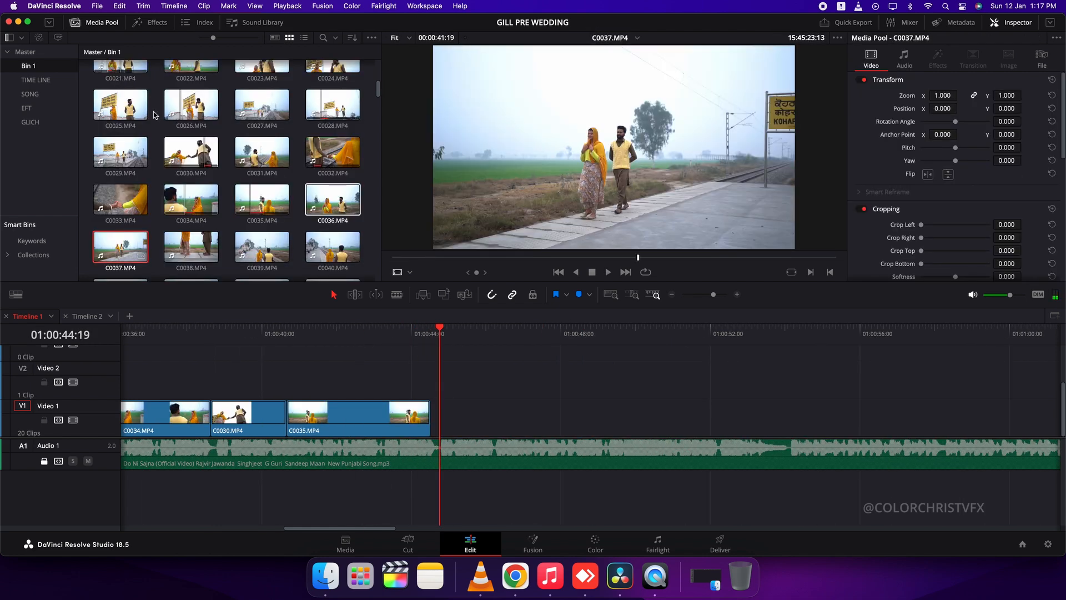
pyautogui.click(36, 81)
pyautogui.click(28, 65)
pyautogui.scroll(-3, 261, 183)
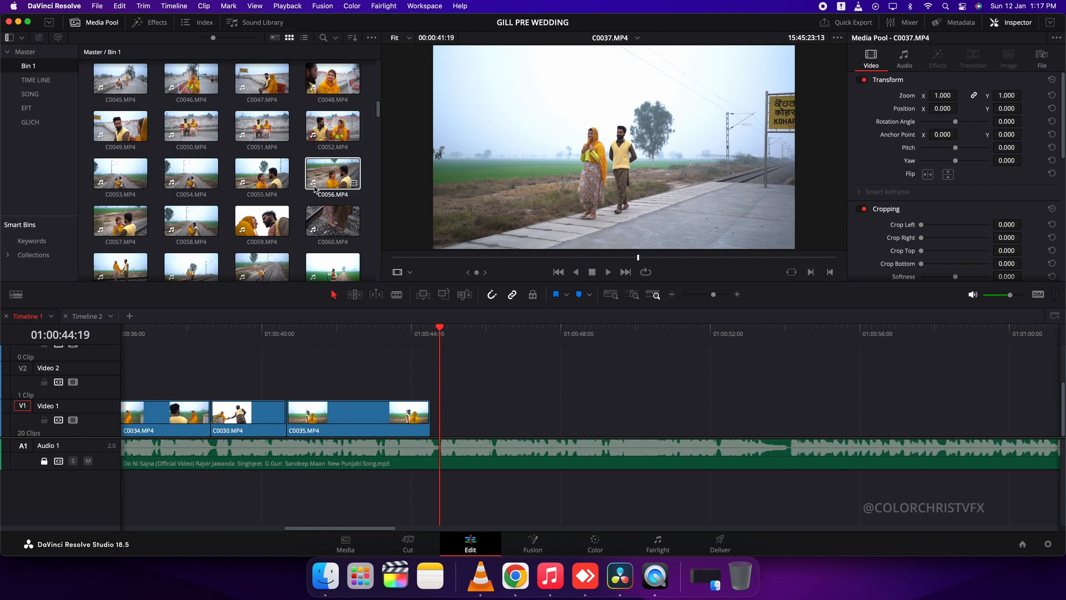
pyautogui.click(259, 169)
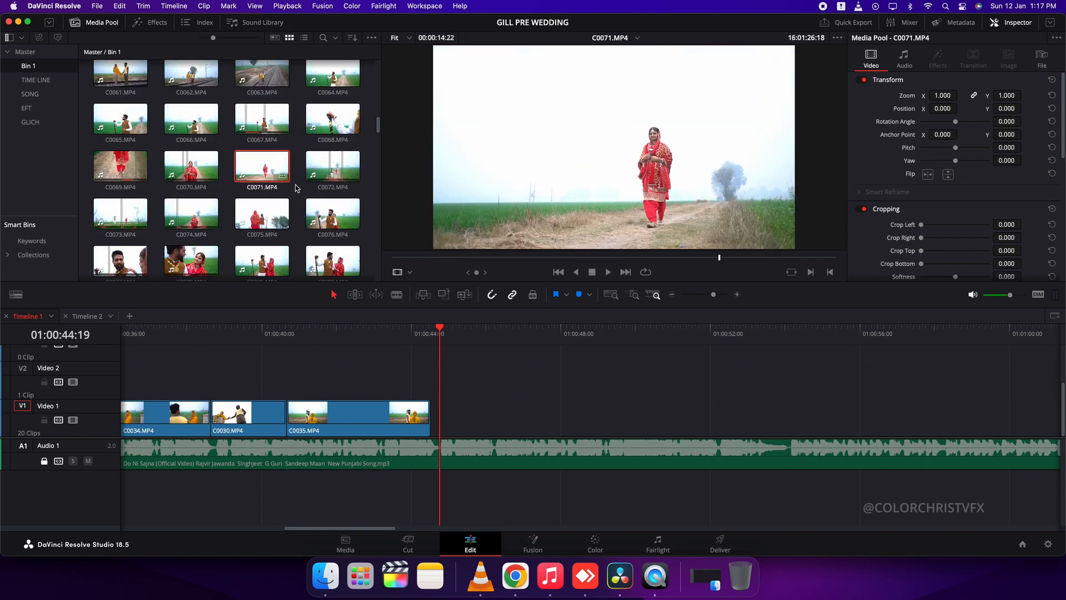
pyautogui.scroll(-3, 298, 188)
# Place clip C0085 on Video 1 directly after C0035 and cut it down to about six seconds
pyautogui.moveTo(602, 238); pyautogui.dragTo(432, 418)
pyautogui.press('space')
pyautogui.scroll(-5, 532, 392)
pyautogui.scroll(5, 471, 391)
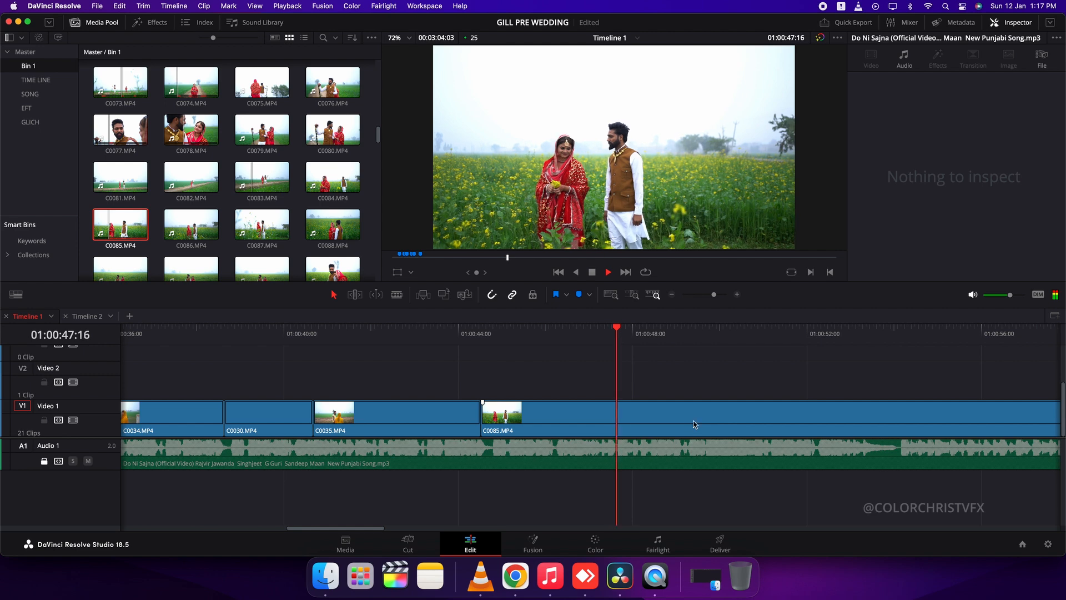
pyautogui.click(726, 423)
pyautogui.press('Delete')
# Add clip C0086 to Video 1 directly after C0085 with its zoom set to 1.813
pyautogui.click(221, 232)
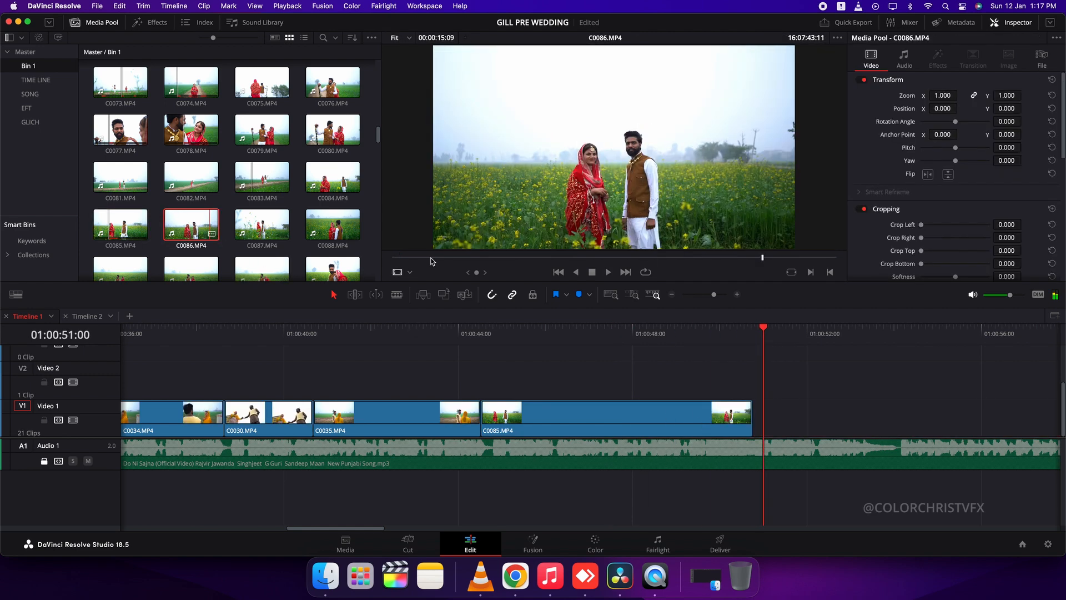
pyautogui.moveTo(592, 239); pyautogui.dragTo(790, 419)
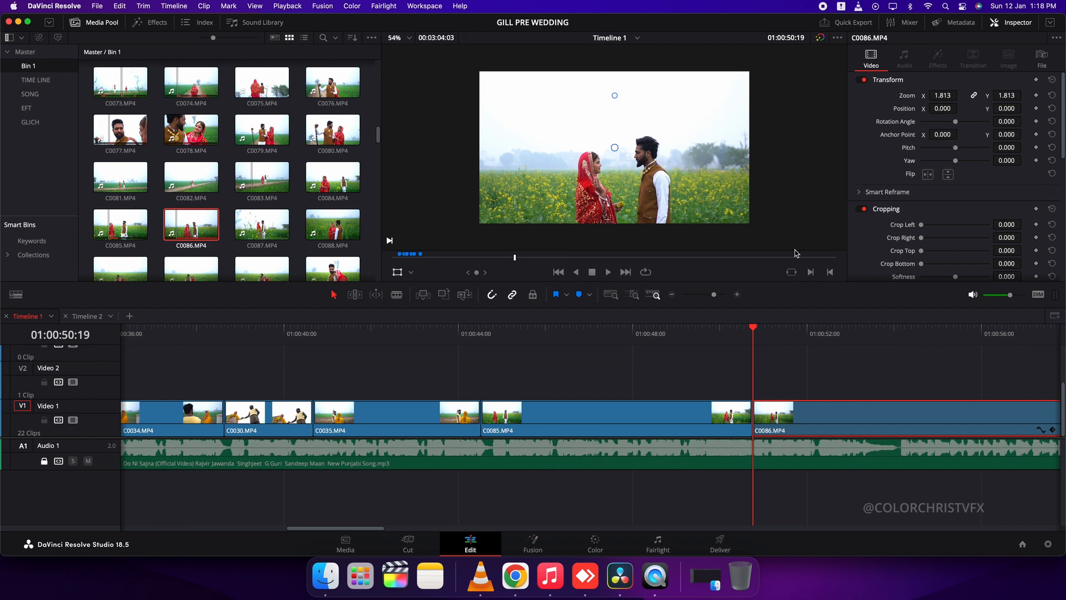
pyautogui.click(681, 335)
pyautogui.press('space')
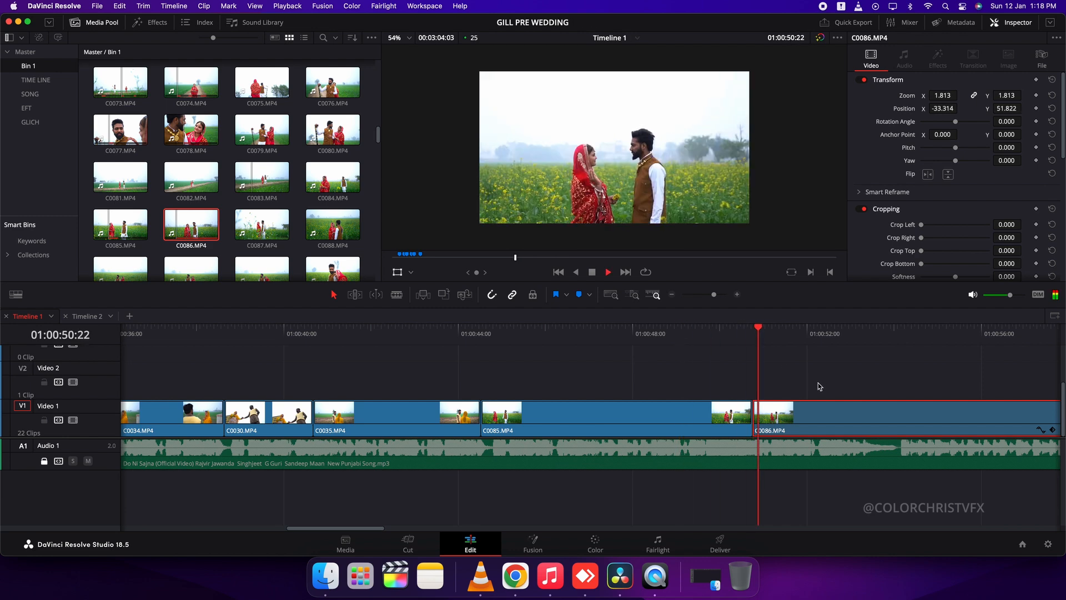
# Cut C0086 down to about three and a half seconds and play back the edit
pyautogui.press('super+b')
pyautogui.press('space')
pyautogui.click(716, 422)
pyautogui.press('Delete')
pyautogui.click(234, 336)
pyautogui.press('space')
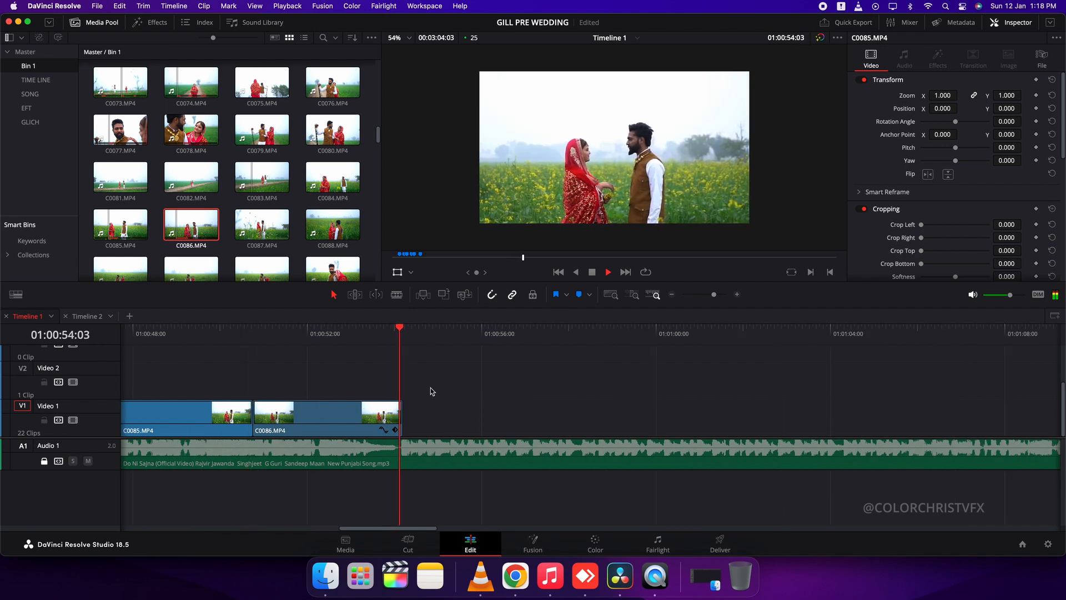
pyautogui.press('space')
# Preview clips C0090 and C0095, and place C0095 on Video 1 directly after C0086
pyautogui.scroll(-3, 264, 222)
pyautogui.click(190, 211)
pyautogui.click(262, 254)
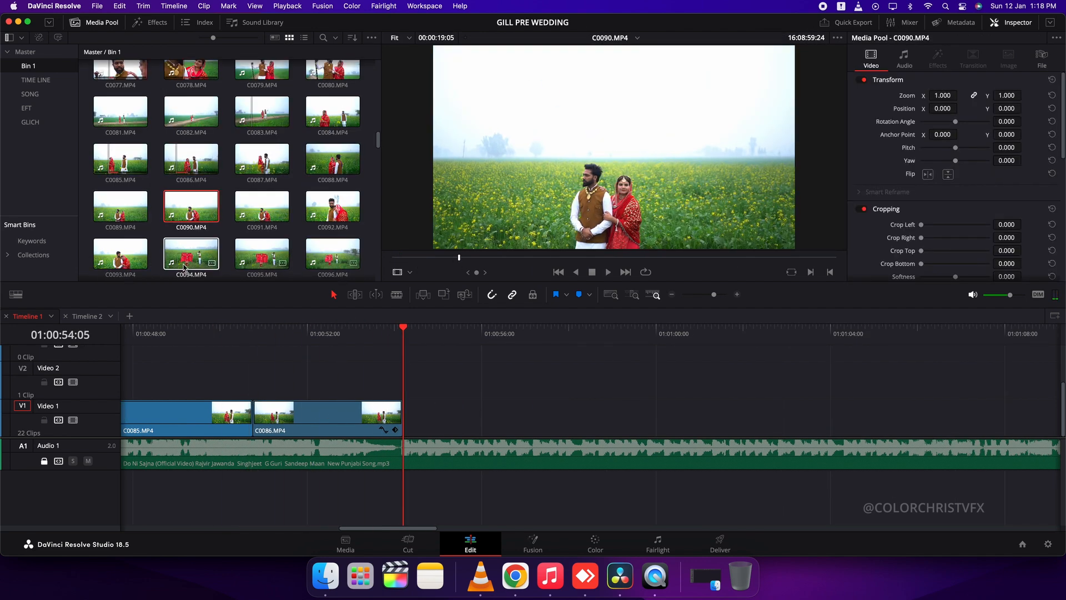
pyautogui.click(578, 257)
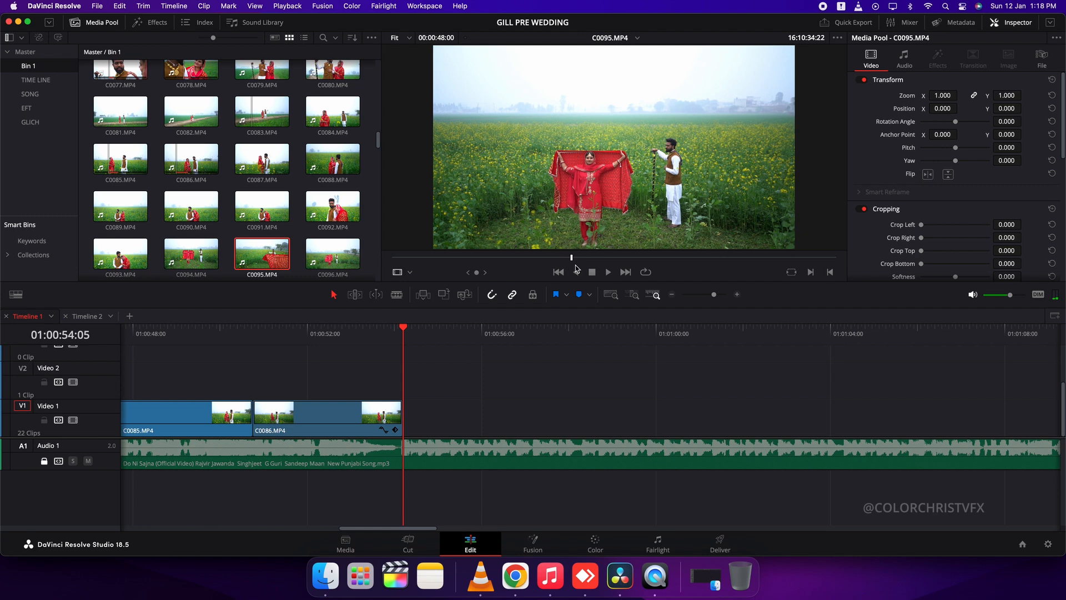
pyautogui.moveTo(581, 271); pyautogui.dragTo(480, 426)
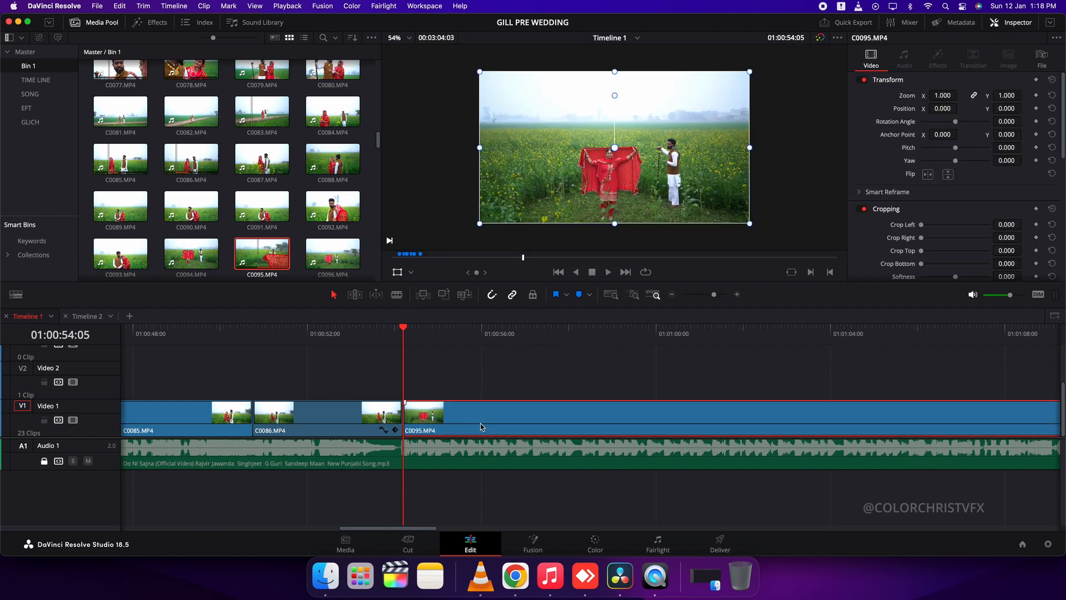
# Try a freeze frame in C0095 at 01:00:54:21 with the retime controls, then undo it
pyautogui.press('super+r')
pyautogui.hscroll(5, 671, 428)
pyautogui.click(307, 343)
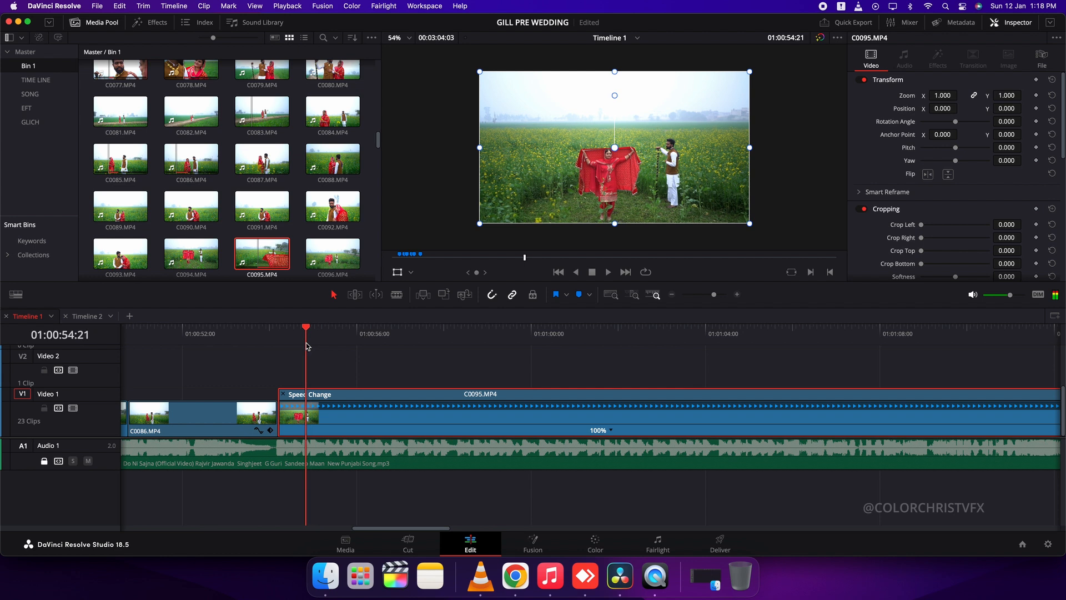
pyautogui.click(613, 433)
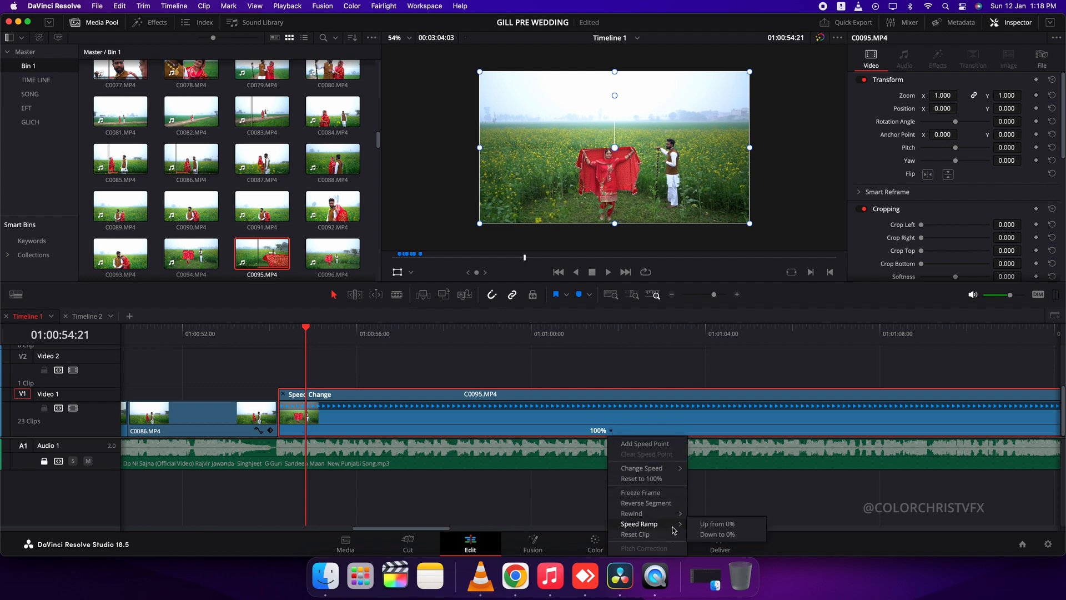
pyautogui.click(641, 492)
pyautogui.press('space')
pyautogui.press('super+z')
# Try reversing the segment of C0095 with the retime controls, undo it and play the clip
pyautogui.rightClick(376, 428)
pyautogui.click(556, 412)
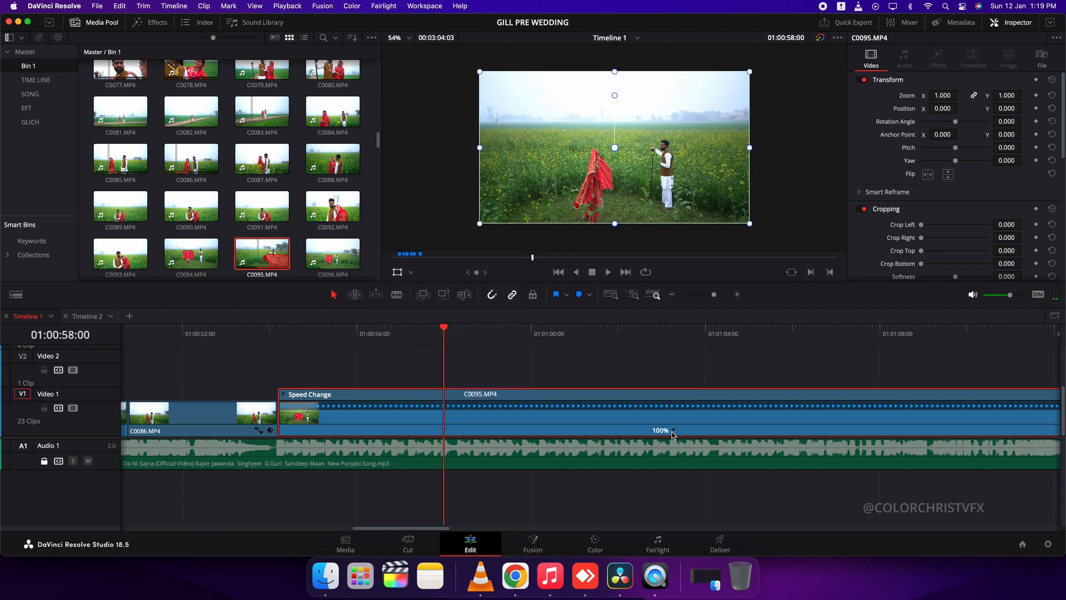
pyautogui.click(672, 431)
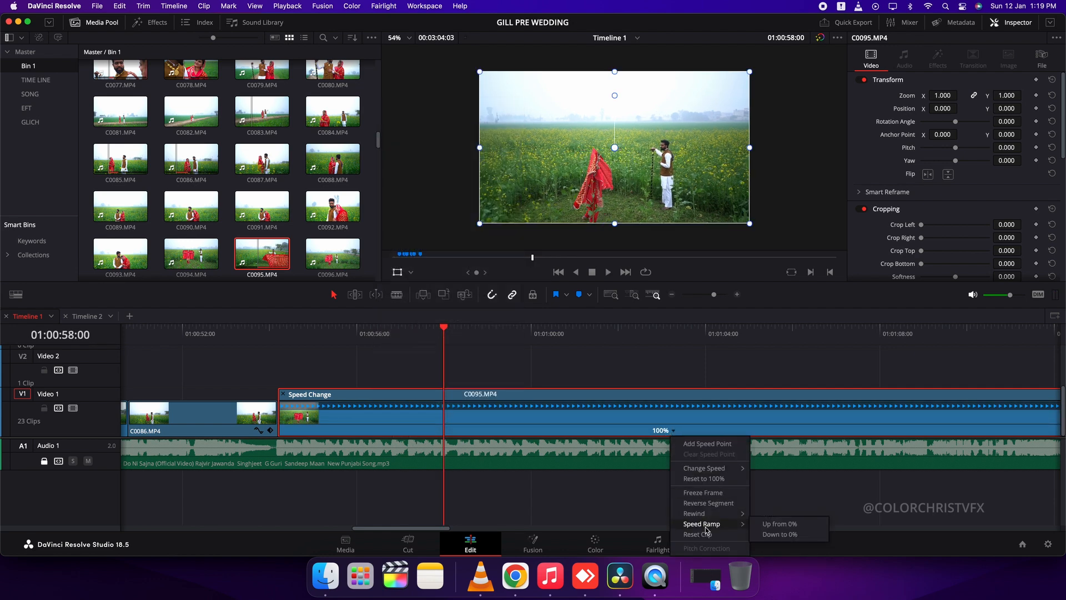
pyautogui.click(709, 503)
pyautogui.moveTo(432, 333); pyautogui.dragTo(479, 335)
pyautogui.press('super+z')
pyautogui.press('Up')
pyautogui.press('space')
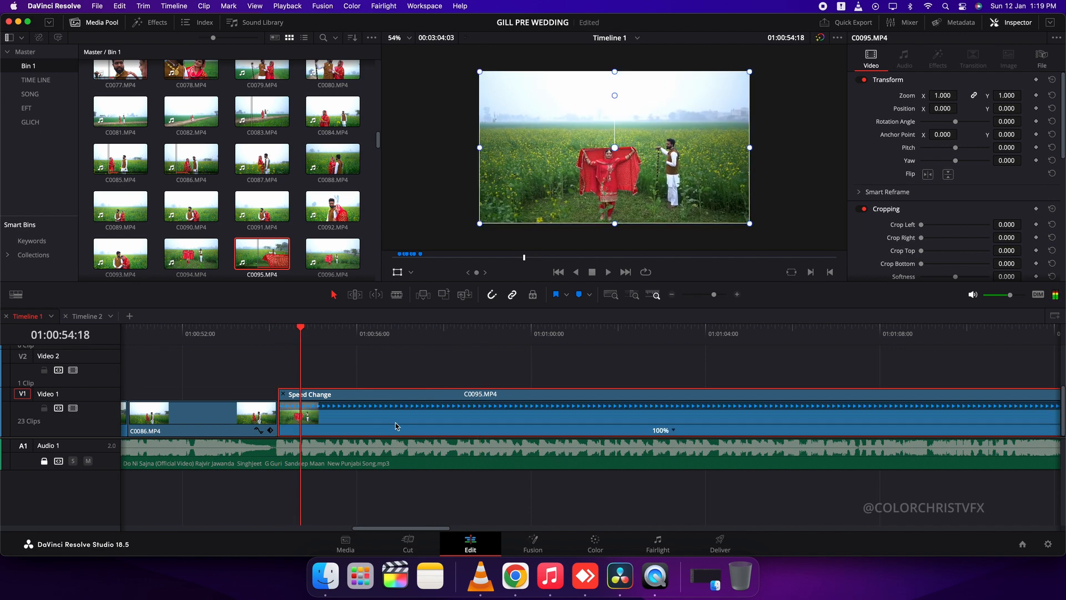
# Try a clip speed of 30% on C0095 and play it from its start
pyautogui.press('super+r')
pyautogui.press('r')
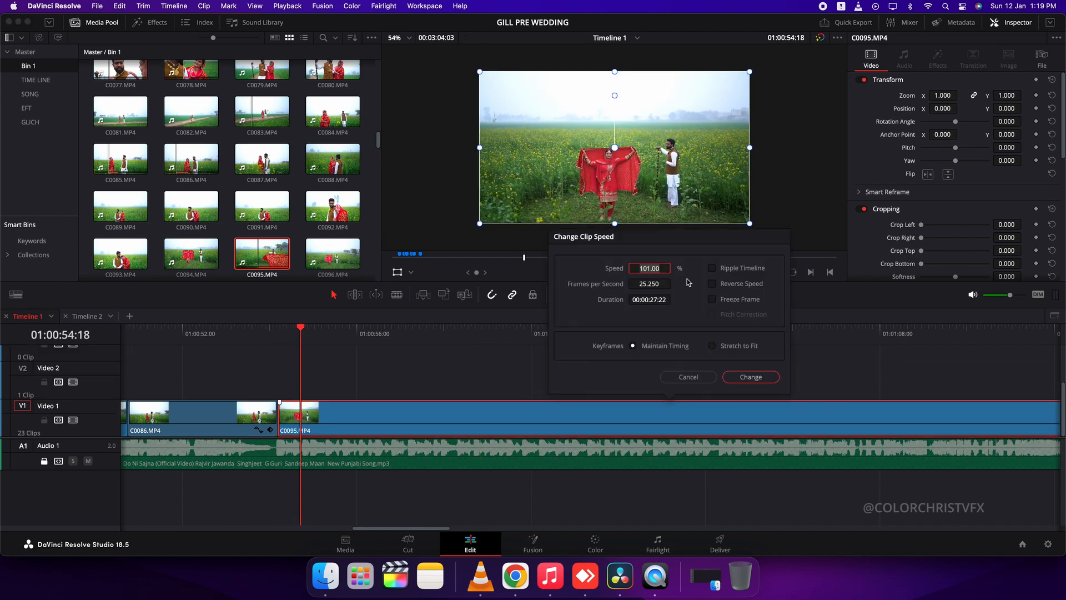
pyautogui.write('30')
pyautogui.press('Return')
pyautogui.click(278, 335)
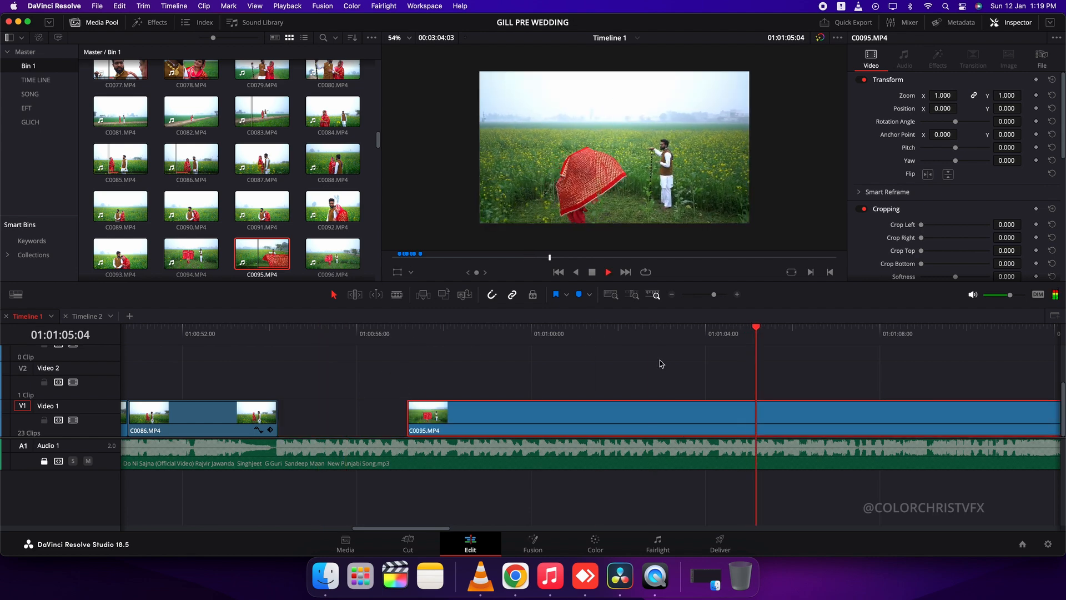
# Split C0095, remove its unwanted opening part and close the gap after C0086
pyautogui.scroll(-5, 590, 343)
pyautogui.click(523, 335)
pyautogui.scroll(5, 583, 392)
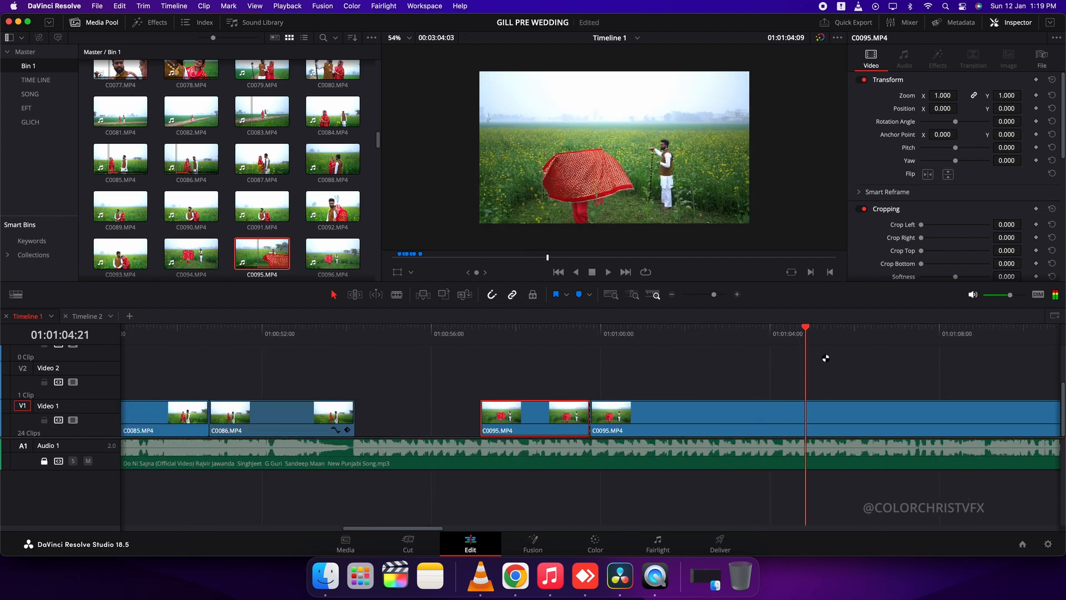
pyautogui.press('super+b')
pyautogui.moveTo(819, 390); pyautogui.dragTo(547, 420)
pyautogui.press('BackSpace')
pyautogui.click(523, 421)
pyautogui.press('BackSpace')
# Play C0095 from its start and cut it down to about two and a half seconds
pyautogui.click(356, 334)
pyautogui.press('space')
pyautogui.scroll(3, 466, 383)
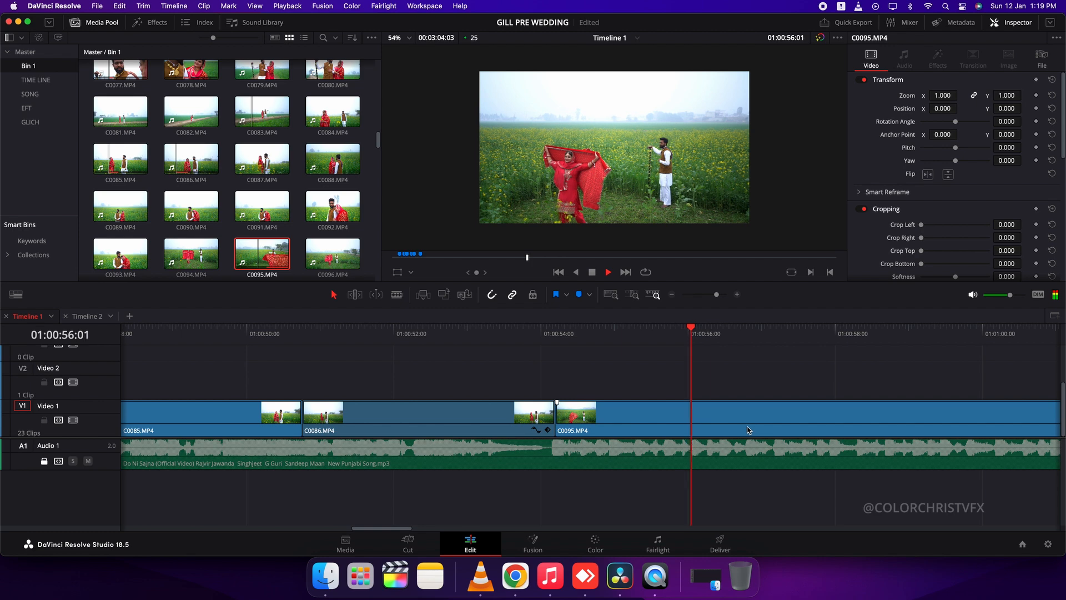
pyautogui.press('BackSpace')
# Place clip C0096 on Video 1 directly after C0095 and trim it to about two seconds
pyautogui.doubleClick(335, 253)
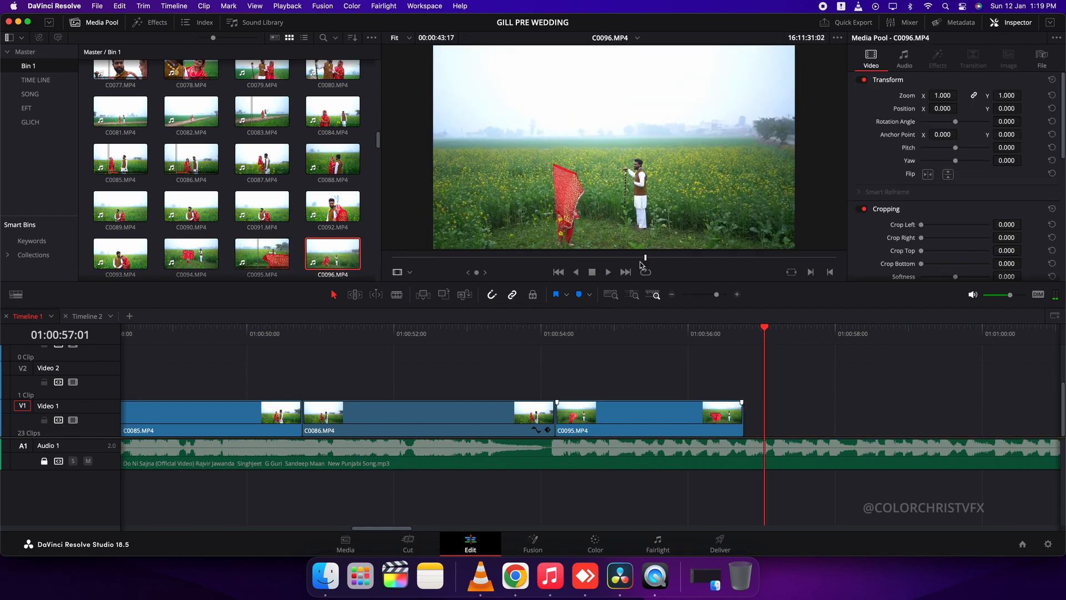
pyautogui.moveTo(563, 268); pyautogui.dragTo(805, 411)
pyautogui.press('i')
pyautogui.press('Up')
pyautogui.press('space')
pyautogui.hscroll(5, 800, 416)
# Preview clips C0095 and C0098, and place a short part of C0098 on Video 1 at about 01:00:58
pyautogui.doubleClick(266, 257)
pyautogui.click(580, 256)
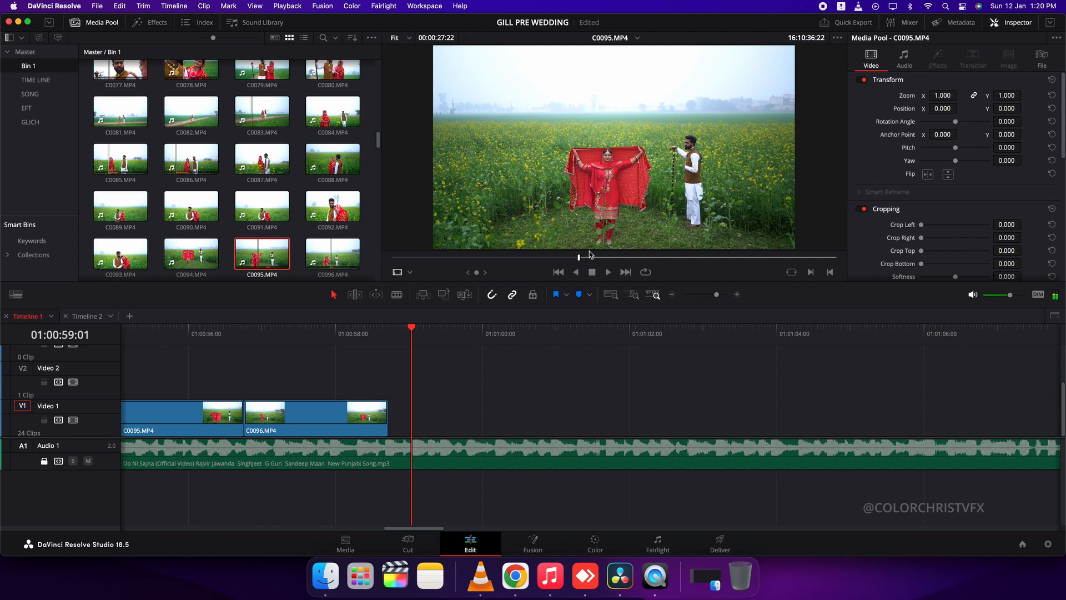
pyautogui.scroll(-3, 226, 167)
pyautogui.doubleClick(191, 235)
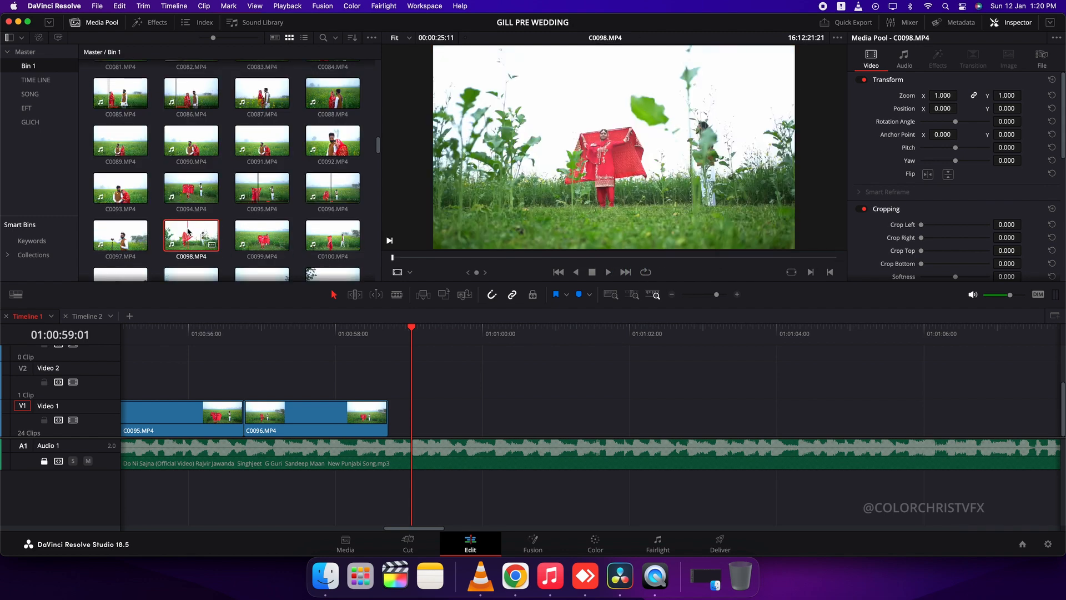
pyautogui.moveTo(485, 265); pyautogui.dragTo(466, 265)
pyautogui.moveTo(567, 239); pyautogui.dragTo(281, 378)
pyautogui.moveTo(348, 401); pyautogui.dragTo(279, 415)
# Place about one and a half seconds of C0096 on Video 1 directly after C0098, ending near 01:01:00
pyautogui.hscroll(4, 420, 372)
pyautogui.click(310, 415)
pyautogui.press('space')
pyautogui.scroll(-3, 341, 208)
pyautogui.doubleClick(339, 130)
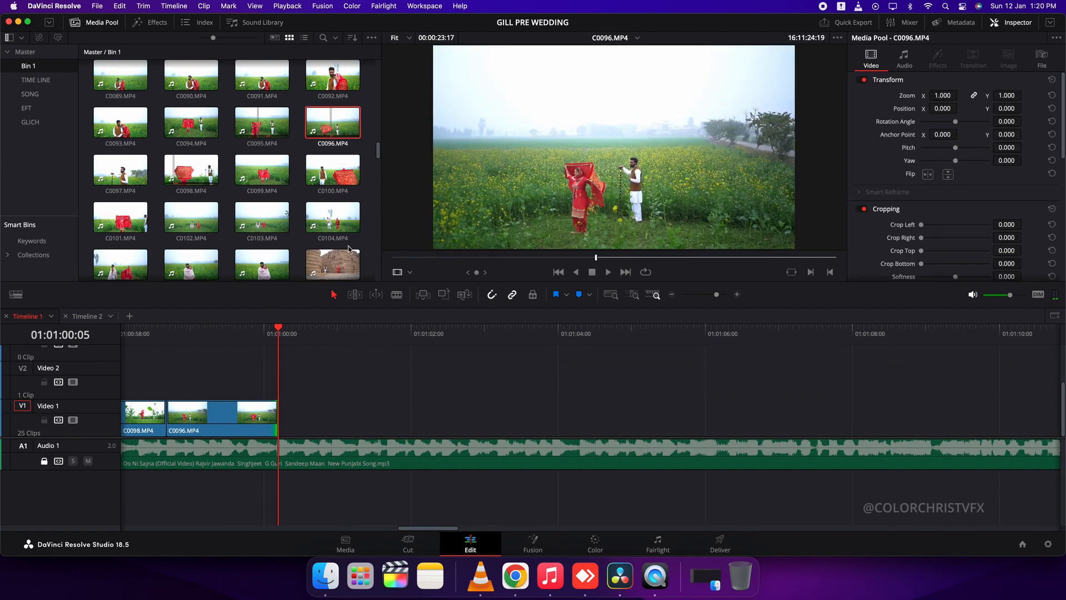
# Preview clips C0104, C0108 and C0102 to choose the next shot
pyautogui.moveTo(410, 259); pyautogui.dragTo(643, 258)
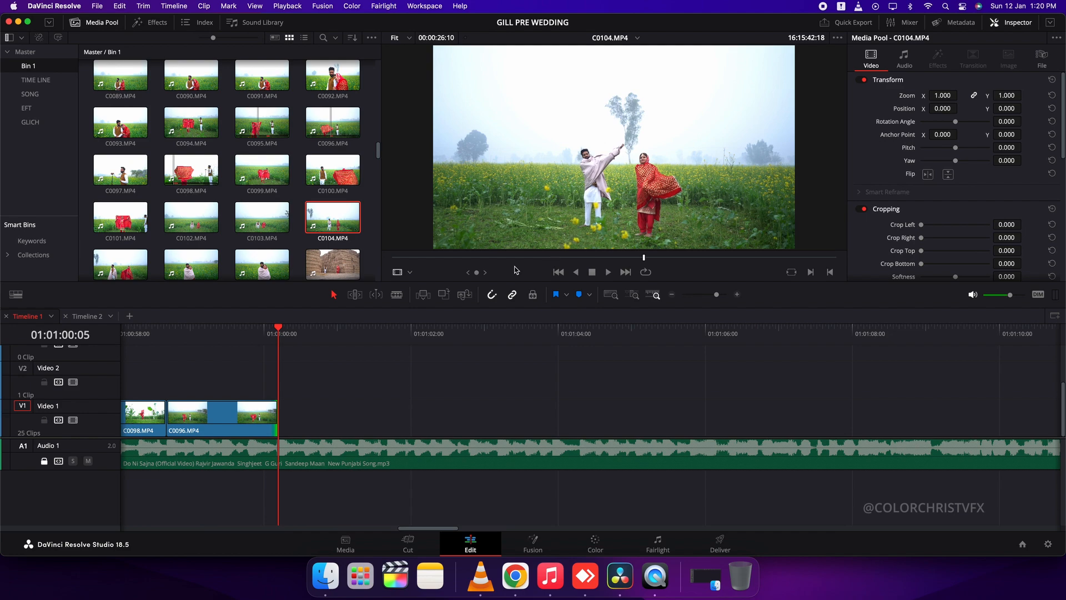
pyautogui.click(338, 268)
pyautogui.scroll(-8, 311, 238)
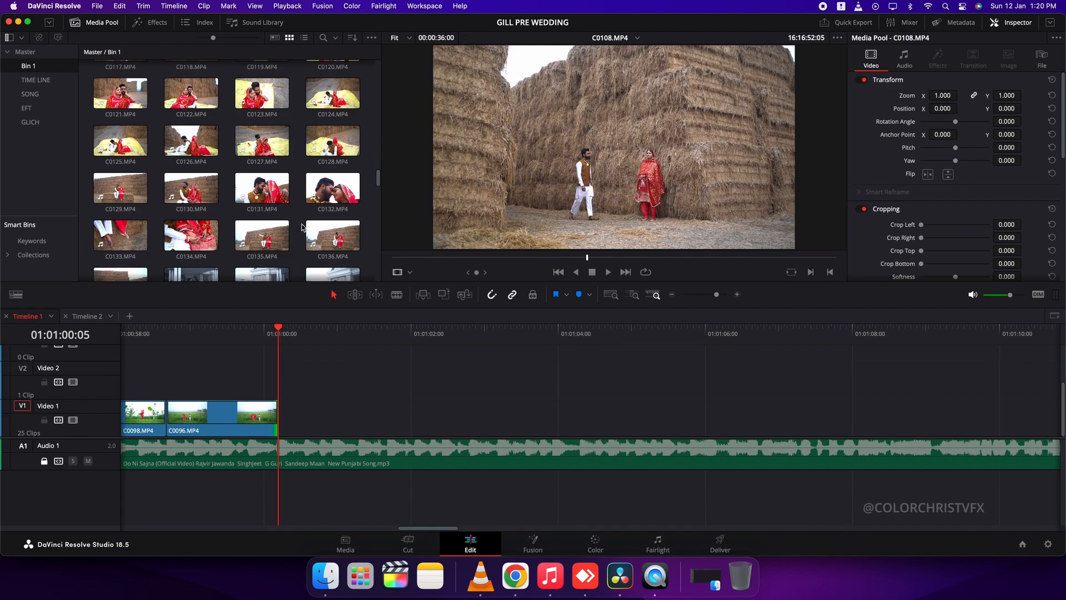
pyautogui.scroll(8, 303, 229)
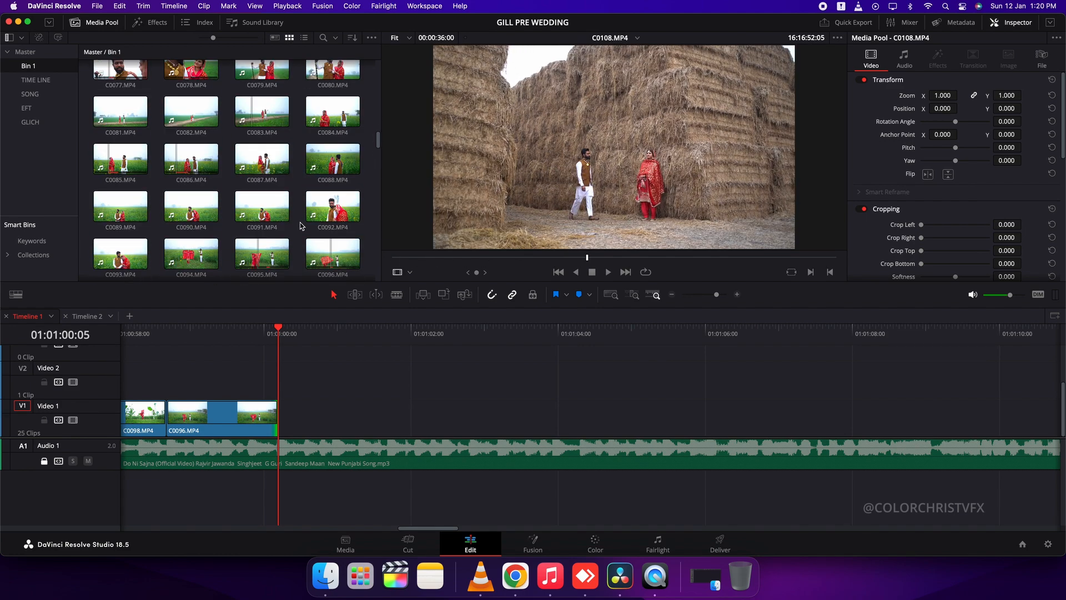
pyautogui.click(188, 221)
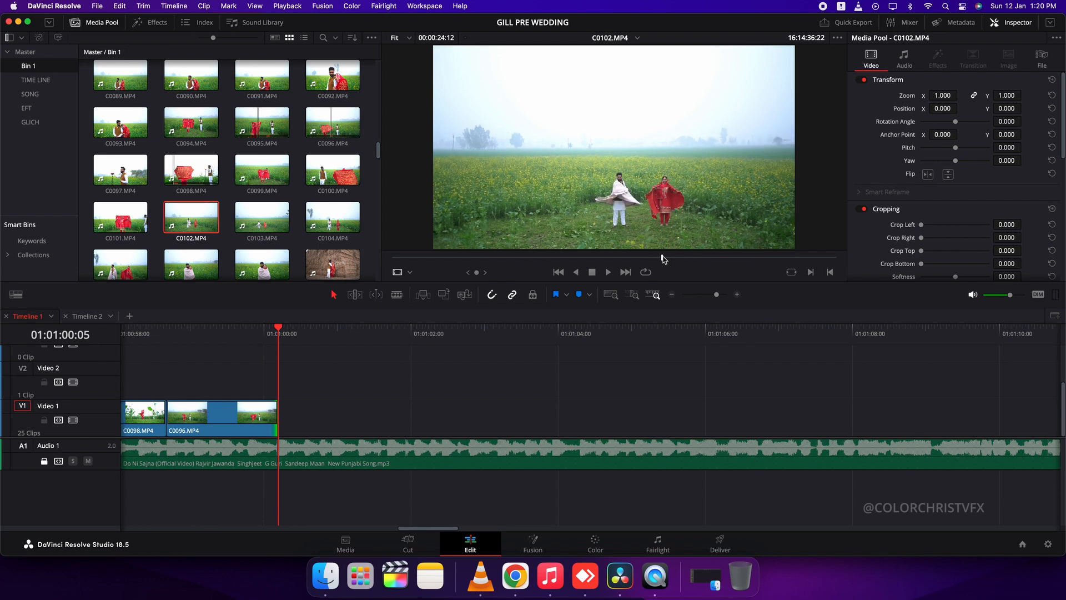
pyautogui.click(332, 220)
# Place clip C0104 on Video 1 directly after C0096 and set its speed to 300%
pyautogui.moveTo(482, 257); pyautogui.dragTo(567, 273)
pyautogui.moveTo(600, 237); pyautogui.dragTo(375, 428)
pyautogui.write('r300')
pyautogui.press('Return')
# Split C0104 after its short sped-up opening and set the remaining part's speed to 100%
pyautogui.press('space')
pyautogui.press('space')
pyautogui.press('super+b')
pyautogui.write('100')
pyautogui.press('Return')
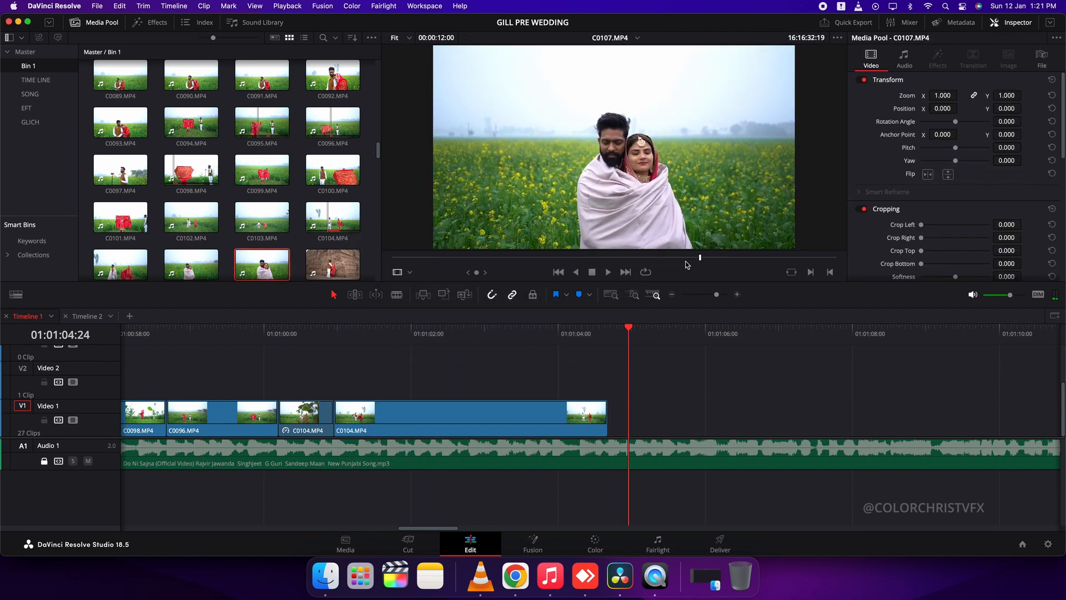
# Place C0107 on Video 1 directly after C0104, add an Additive Dissolve across their cut and play it back
pyautogui.moveTo(687, 265); pyautogui.dragTo(558, 266)
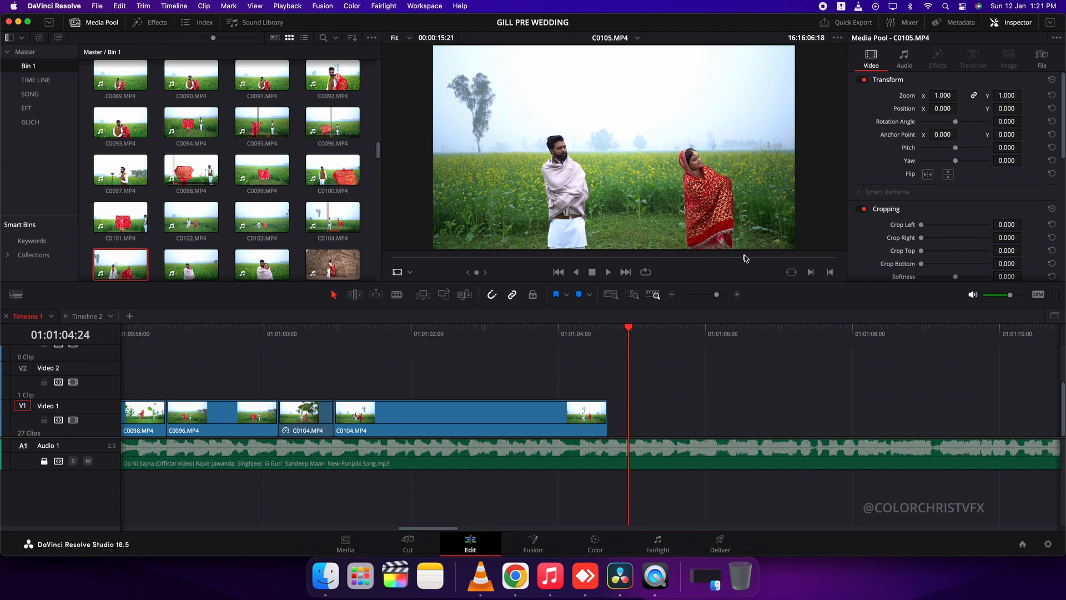
pyautogui.moveTo(556, 166); pyautogui.dragTo(611, 417)
pyautogui.click(150, 22)
pyautogui.click(575, 332)
pyautogui.press('space')
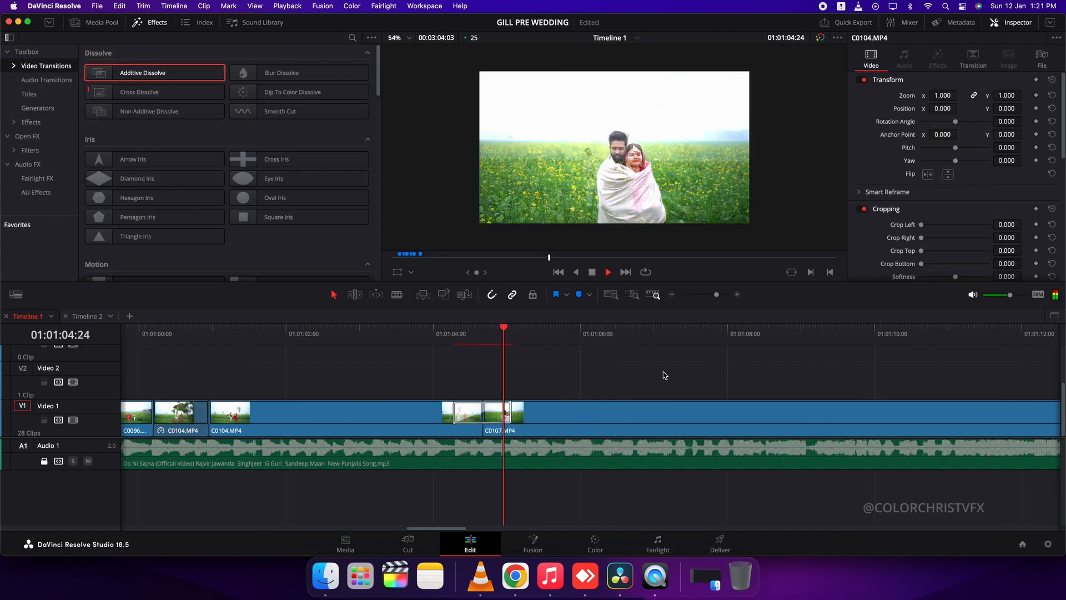
# Remove the dissolve between C0104 and C0107 and move C0107 further along Video 1
pyautogui.press('super+minus')
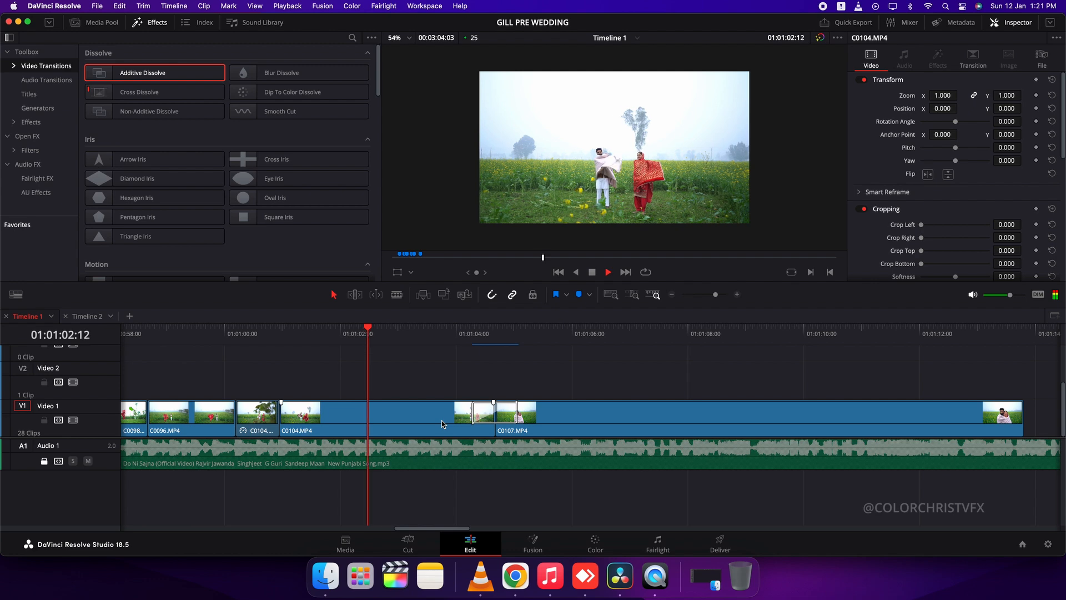
pyautogui.press('BackSpace')
pyautogui.moveTo(506, 421); pyautogui.dragTo(776, 420)
# Play C0104, split it at about 01:01:02:17 and delete the part after the cut
pyautogui.click(338, 334)
pyautogui.press('space')
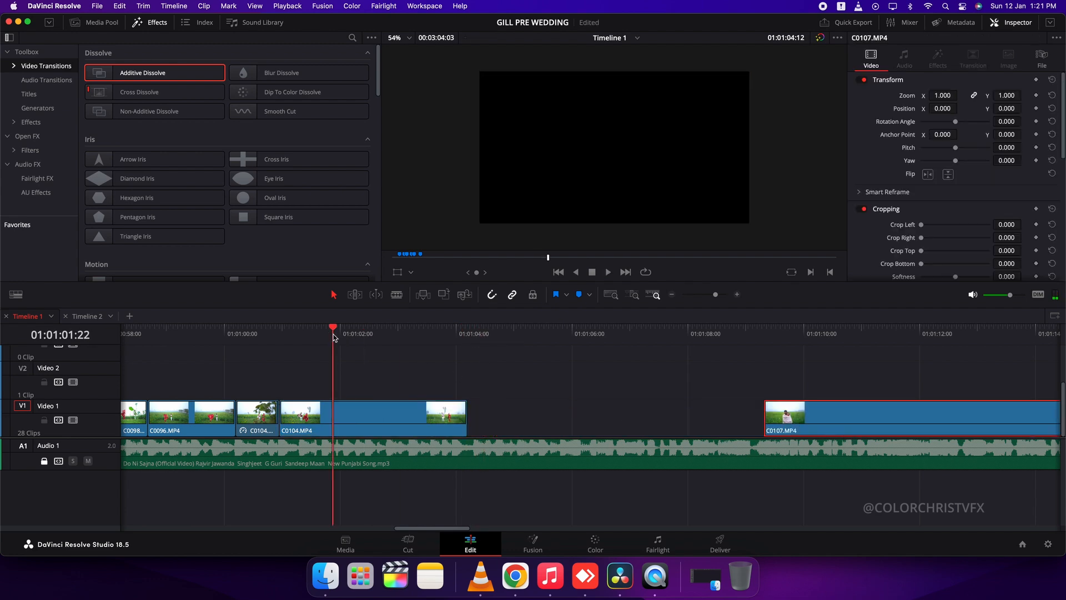
pyautogui.press('super+b')
pyautogui.press('space')
pyautogui.press('BackSpace')
# Place C0105 from the media bin on Video 2 directly after C0104, play it and split it at about 01:01:06
pyautogui.click(94, 22)
pyautogui.click(129, 273)
pyautogui.moveTo(611, 236); pyautogui.dragTo(392, 381)
pyautogui.click(370, 335)
pyautogui.press('space')
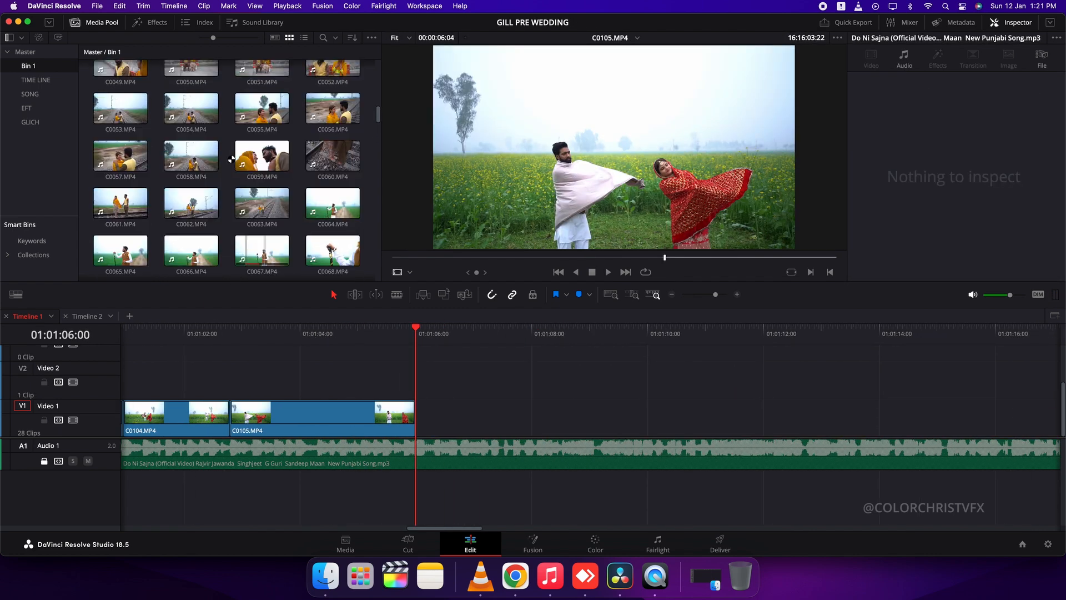
# Preview C0038, add it to Video 1 and close the gap between it and C0105
pyautogui.scroll(5, 231, 160)
pyautogui.click(187, 155)
pyautogui.moveTo(487, 257); pyautogui.dragTo(529, 272)
pyautogui.moveTo(600, 242); pyautogui.dragTo(492, 415)
pyautogui.click(464, 413)
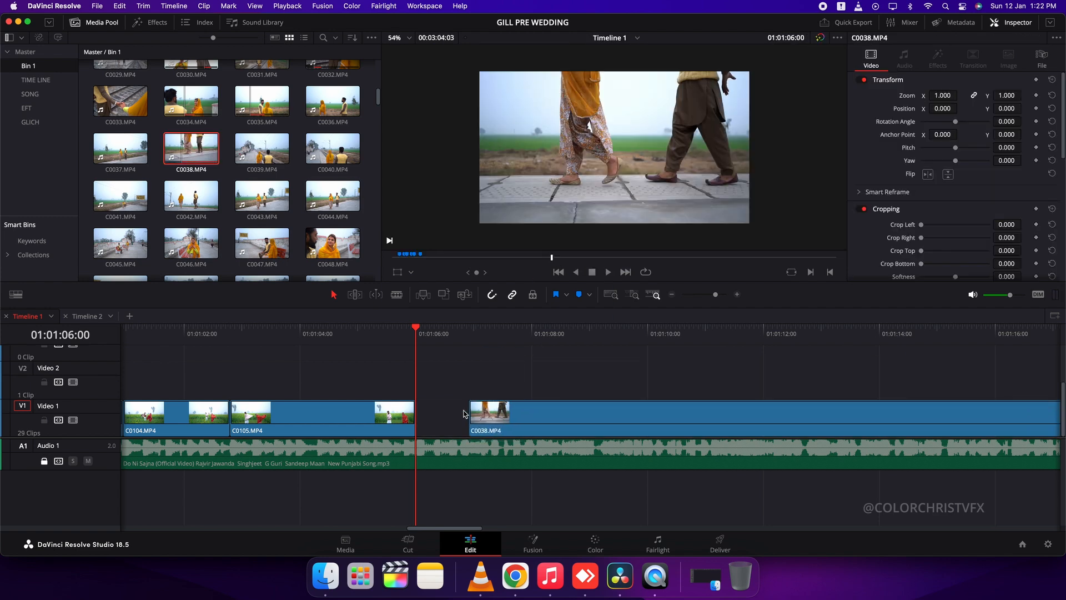
pyautogui.press('Delete')
# Play C0038 and cut off its tail so it ends at about 01:01:09
pyautogui.press('space')
pyautogui.hscroll(5, 509, 398)
pyautogui.click(334, 424)
pyautogui.press('Delete')
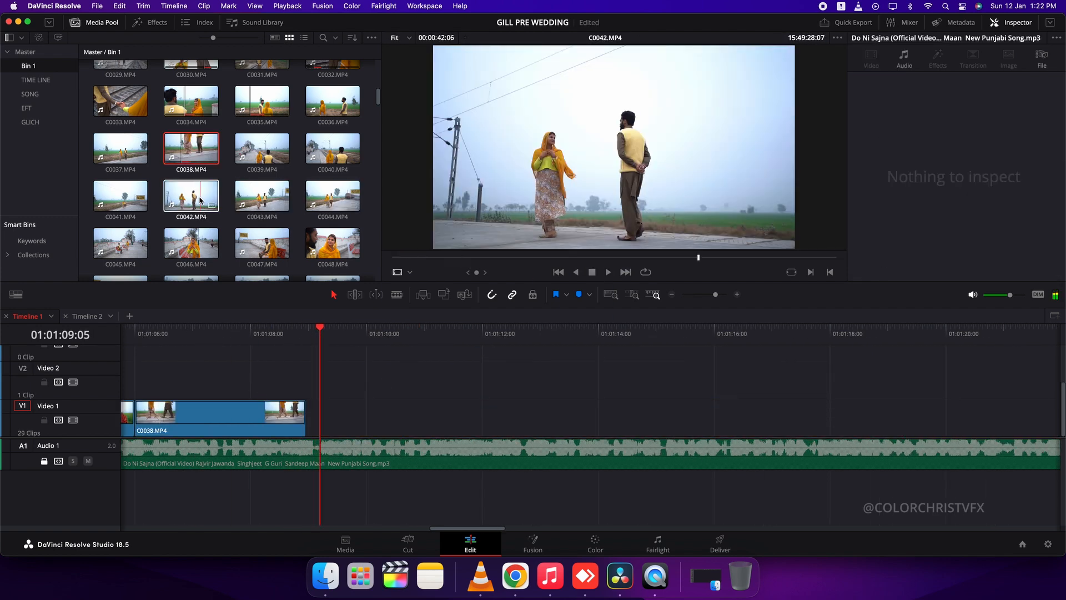
# Place C0037 directly after C0038, split it at about 01:01:11:12 and move the remainder further along Video 1
pyautogui.click(120, 200)
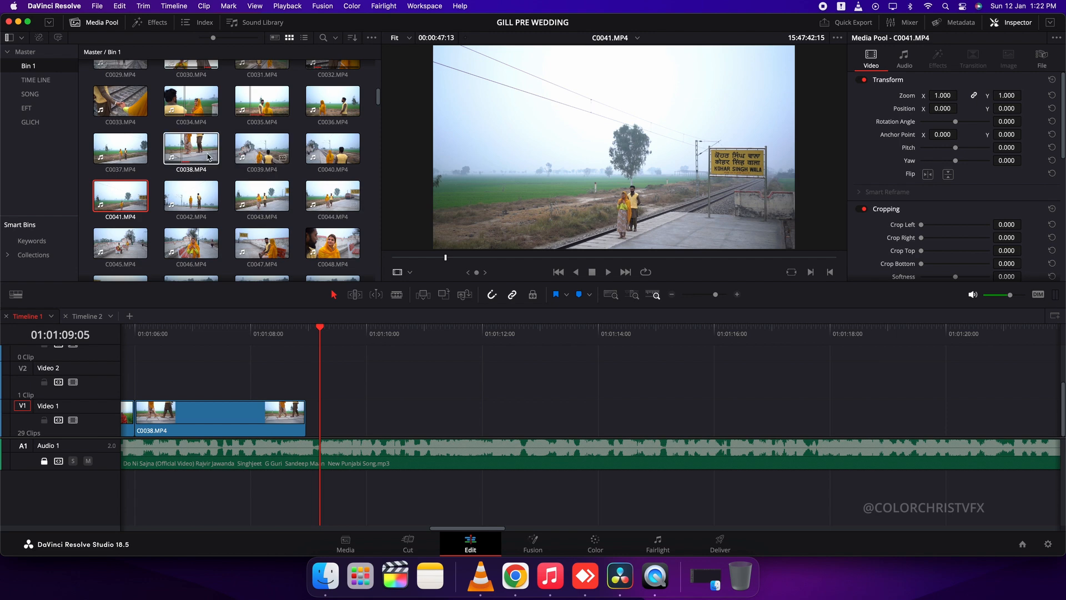
pyautogui.click(120, 149)
pyautogui.moveTo(449, 258); pyautogui.dragTo(527, 272)
pyautogui.moveTo(570, 235); pyautogui.dragTo(434, 396)
pyautogui.click(527, 420)
pyautogui.press('super+b')
pyautogui.moveTo(540, 426); pyautogui.dragTo(766, 426)
# Preview C0040, place it on Video 2 directly after the short C0037 clip and play it
pyautogui.click(333, 150)
pyautogui.moveTo(500, 258); pyautogui.dragTo(500, 282)
pyautogui.moveTo(602, 237); pyautogui.dragTo(460, 373)
pyautogui.click(420, 335)
pyautogui.press('space')
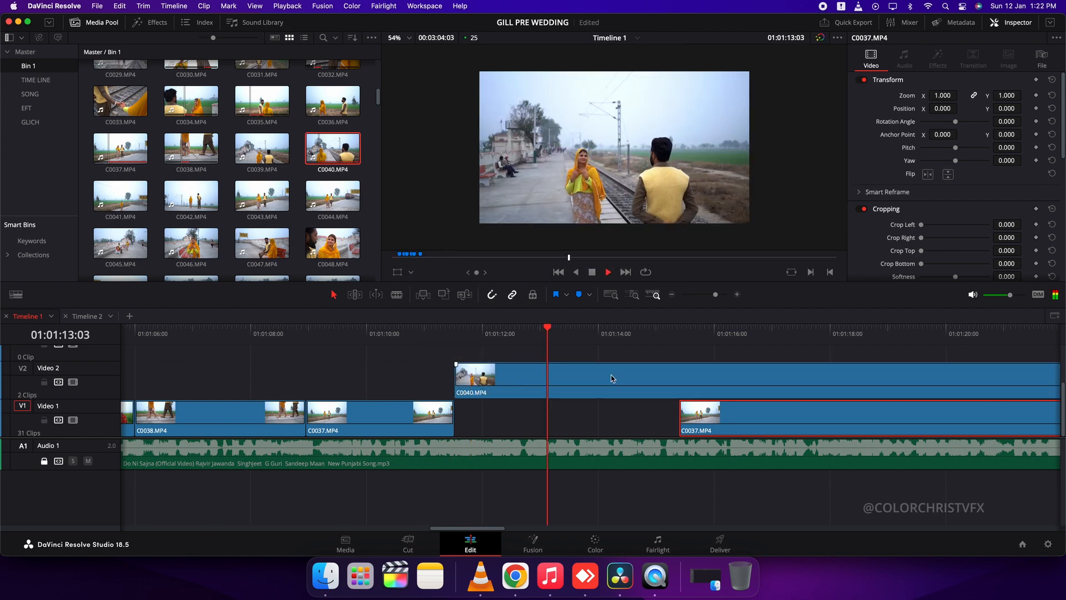
# Split C0040 at about 01:01:14:10 and delete the part after the cut
pyautogui.press('super+b')
pyautogui.press('space')
pyautogui.click(708, 382)
pyautogui.press('BackSpace')
# Replace the short C0037 clip after C0038 with a section of C0041
pyautogui.click(401, 415)
pyautogui.click(129, 199)
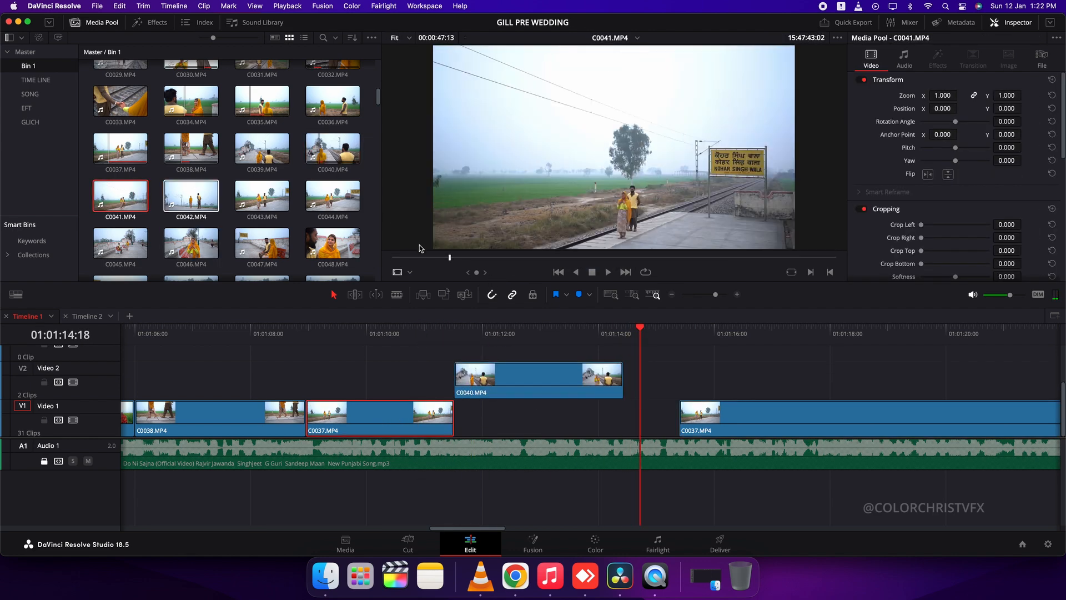
pyautogui.moveTo(479, 263); pyautogui.dragTo(384, 420)
pyautogui.press('BackSpace')
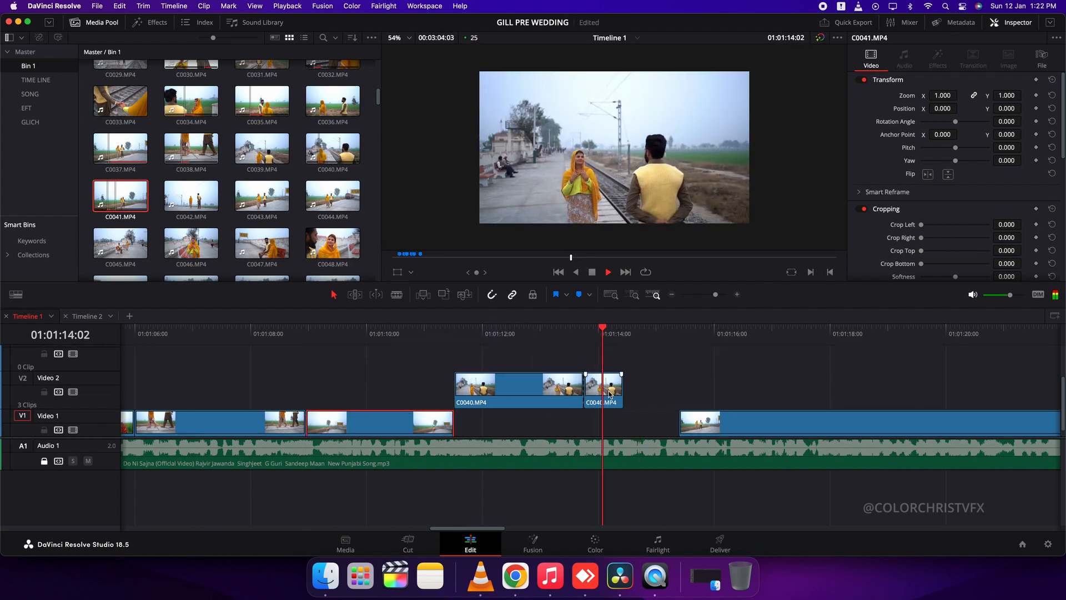
# Delete C0040's short split-off tail and move the clip down to Video 1 directly after C0041
pyautogui.click(612, 396)
pyautogui.press('BackSpace')
pyautogui.moveTo(567, 389); pyautogui.dragTo(566, 419)
# Preview C0046 and C0044 and place C0044 on Video 2 directly after C0038
pyautogui.scroll(-1, 593, 393)
pyautogui.doubleClick(199, 244)
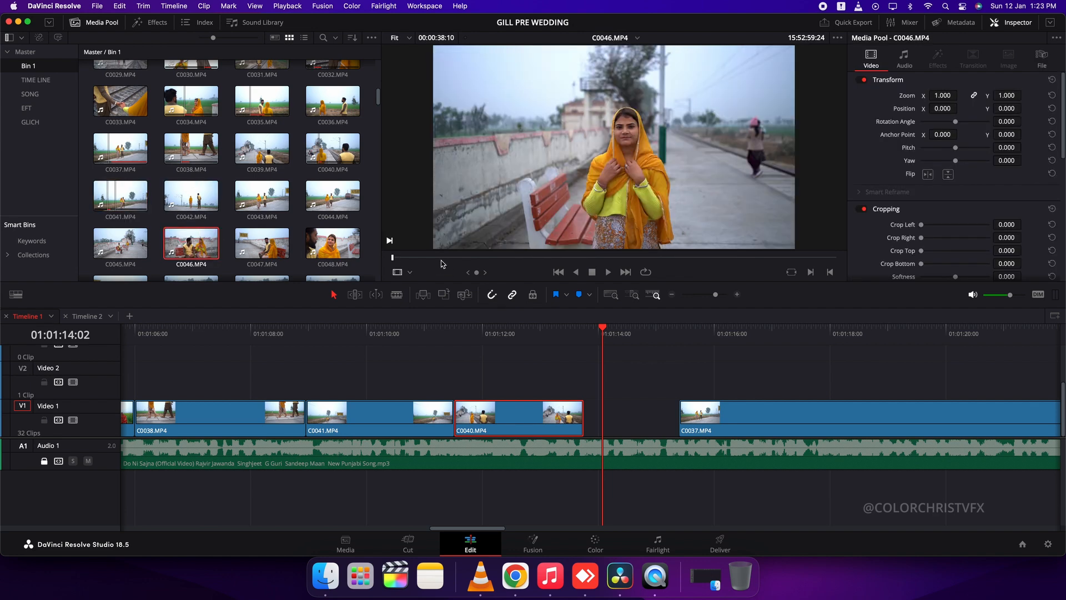
pyautogui.moveTo(444, 258); pyautogui.dragTo(591, 259)
pyautogui.doubleClick(334, 197)
pyautogui.moveTo(456, 257)
pyautogui.mouseDown()
pyautogui.moveTo(544, 258)
pyautogui.moveTo(460, 260)
pyautogui.mouseUp()
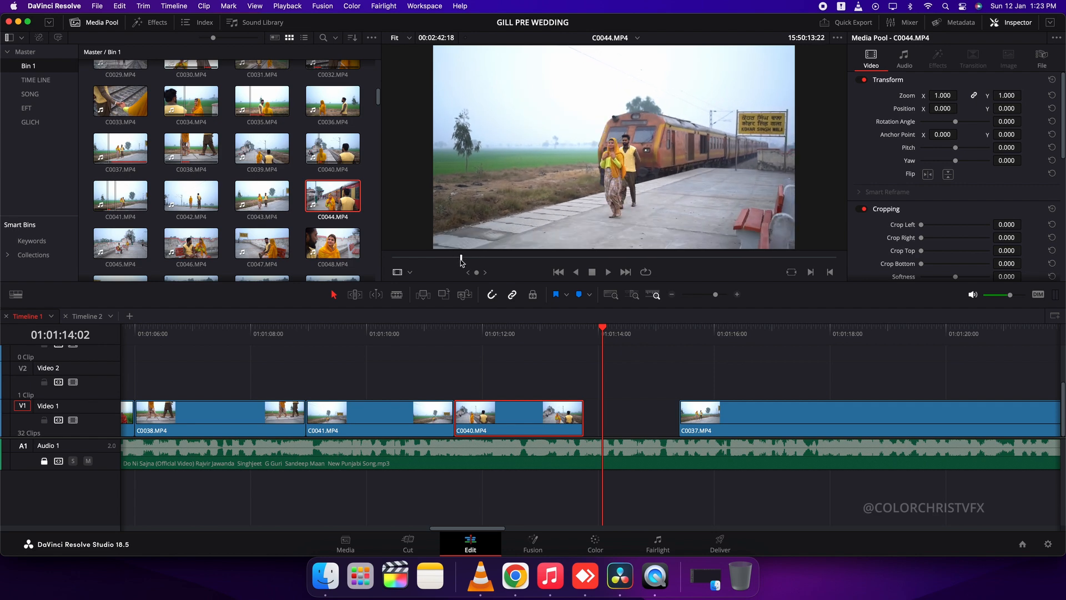
pyautogui.moveTo(648, 220); pyautogui.dragTo(366, 384)
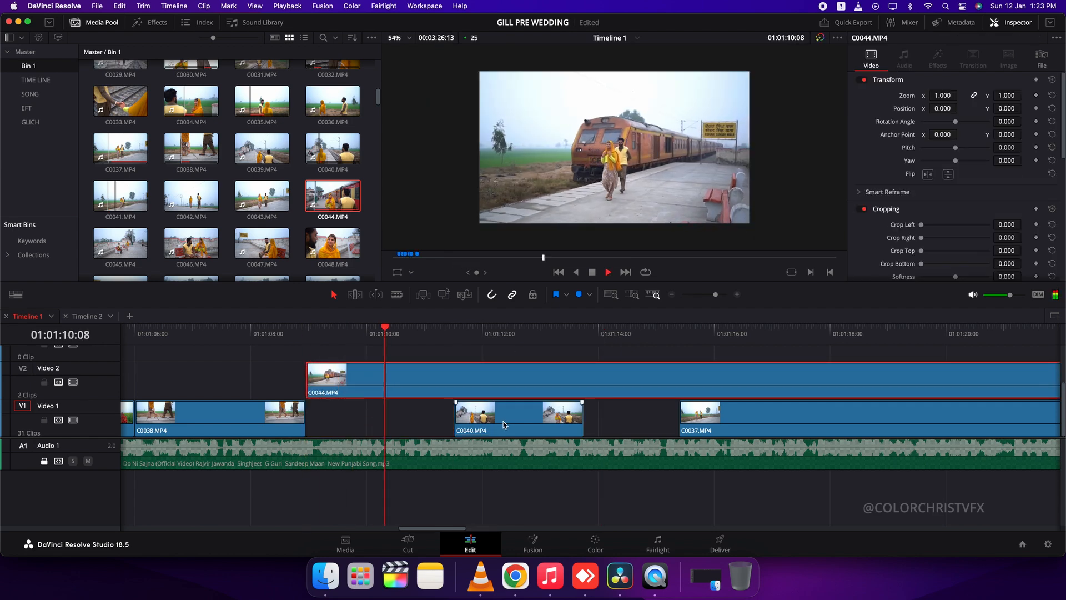
# Move C0040 out of the way further along the timeline and set C0044's speed to 300%
pyautogui.moveTo(561, 412); pyautogui.dragTo(979, 366)
pyautogui.write('r3')
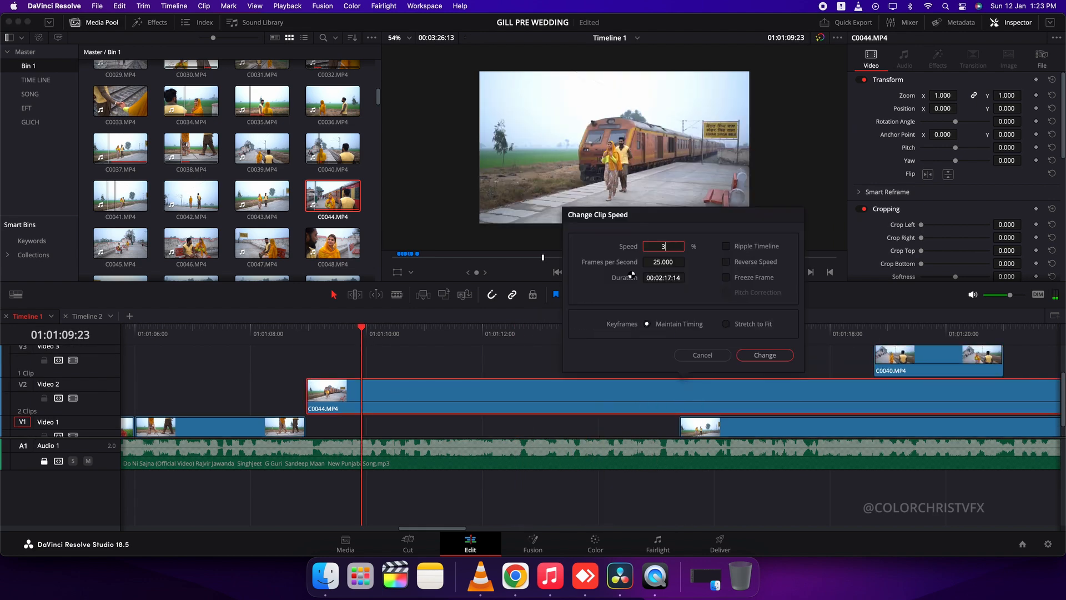
pyautogui.write('00')
pyautogui.press('Return')
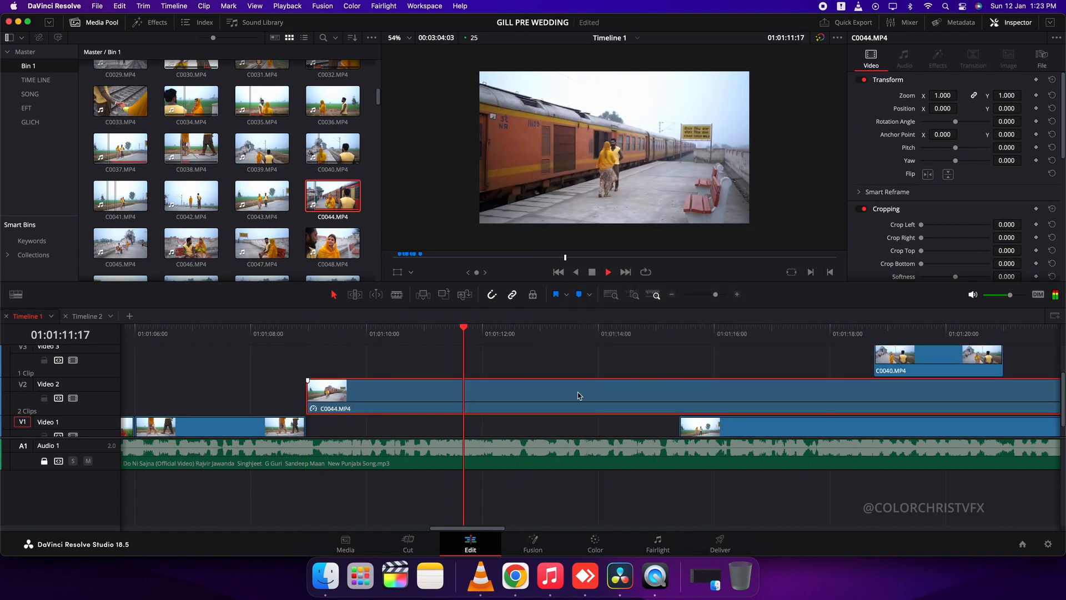
# Trim C0044's end to about 01:01:13 and move it to Video 1 with C0037 directly after it
pyautogui.hotkey('shift', ']')
pyautogui.press('space')
pyautogui.hotkey('alt', 'Down')
pyautogui.moveTo(724, 426); pyautogui.dragTo(572, 426)
pyautogui.press('space')
pyautogui.press('super+minus')
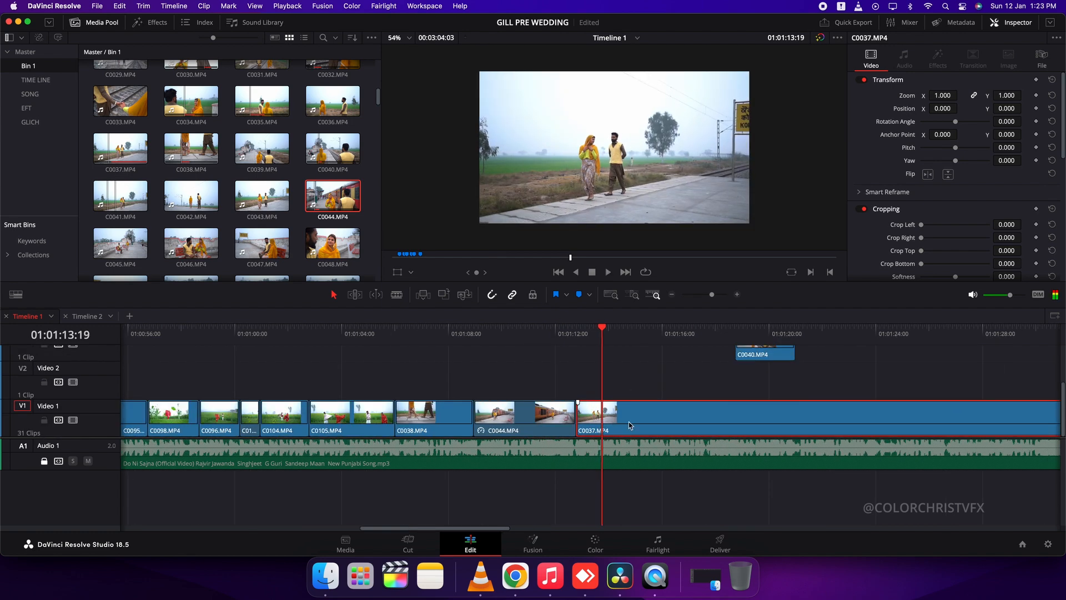
# Delete C0037, move C0040 directly after C0044 on Video 1 and play across the cut
pyautogui.press('BackSpace')
pyautogui.moveTo(750, 353); pyautogui.dragTo(618, 428)
pyautogui.press('super+equal')
pyautogui.press('space')
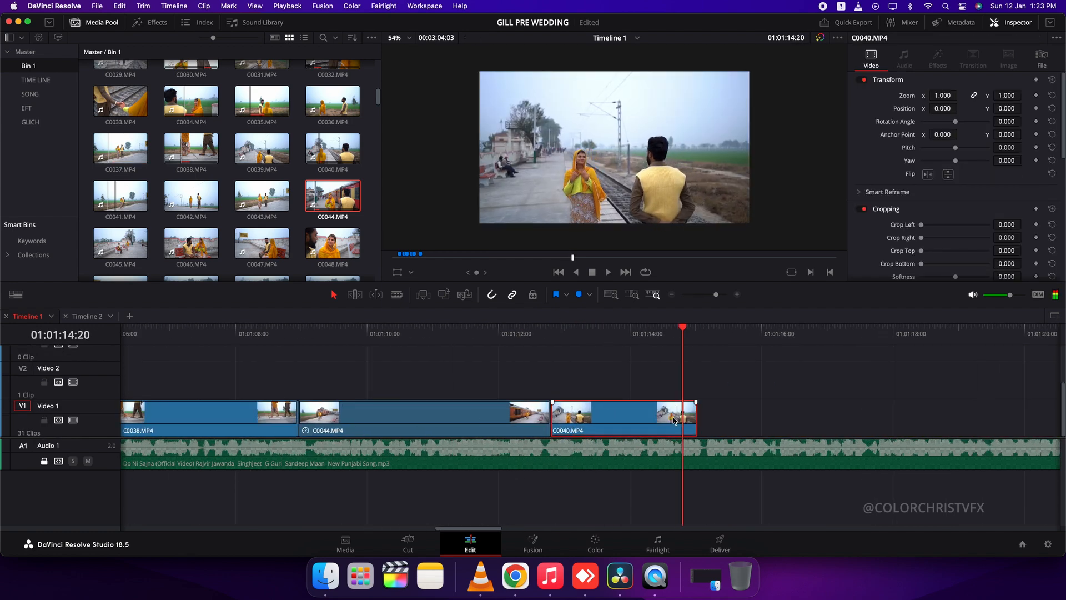
# Delete C0040, preview C0042 as a replacement and play back the sped-up C0044 section
pyautogui.press('BackSpace')
pyautogui.click(191, 196)
pyautogui.moveTo(495, 266); pyautogui.dragTo(578, 270)
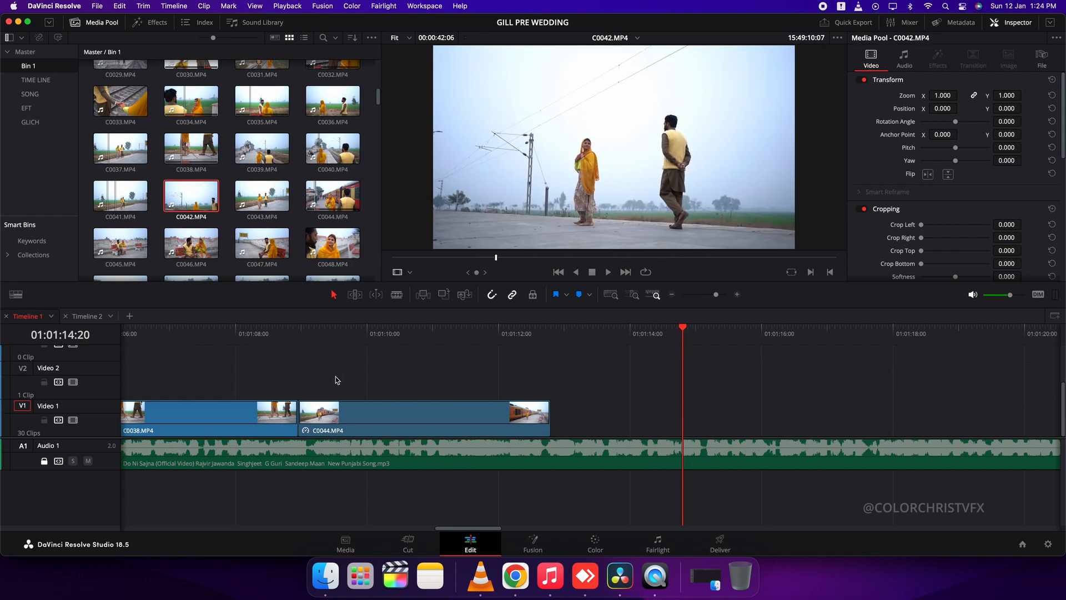
pyautogui.click(362, 382)
pyautogui.press('Up')
pyautogui.press('Up')
pyautogui.press('space')
# Undo the C0044 edits back to the C0041 and C0040 arrangement and play it back
pyautogui.press('super+z')
pyautogui.press('super+z')
pyautogui.press('super+z')
pyautogui.press('super+z')
pyautogui.press('super+z')
pyautogui.press('super+z')
pyautogui.press('super+z')
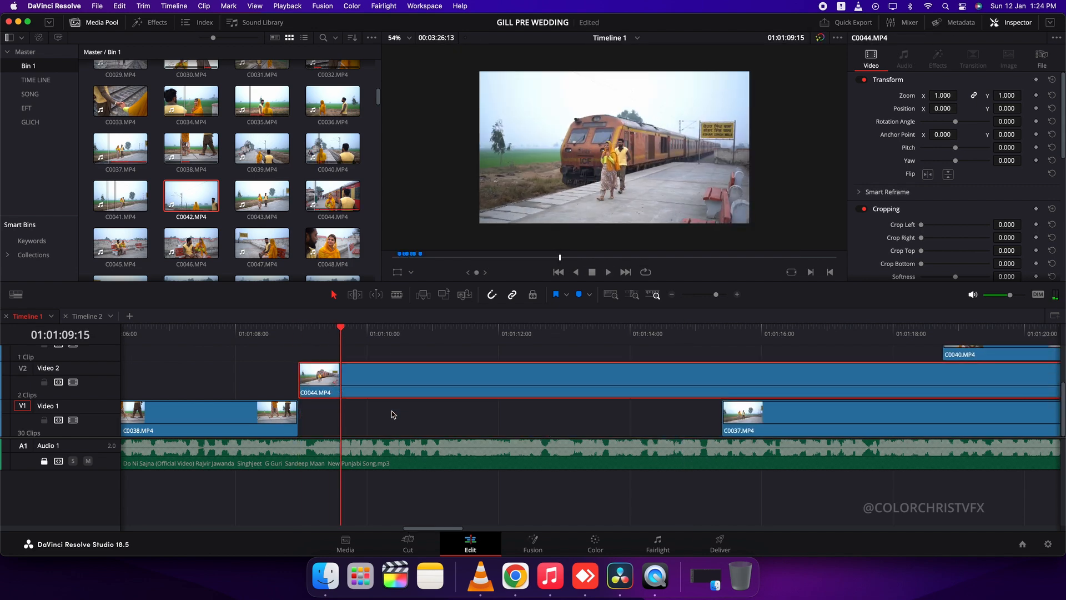
pyautogui.press('super+z')
pyautogui.press('super+shift+z')
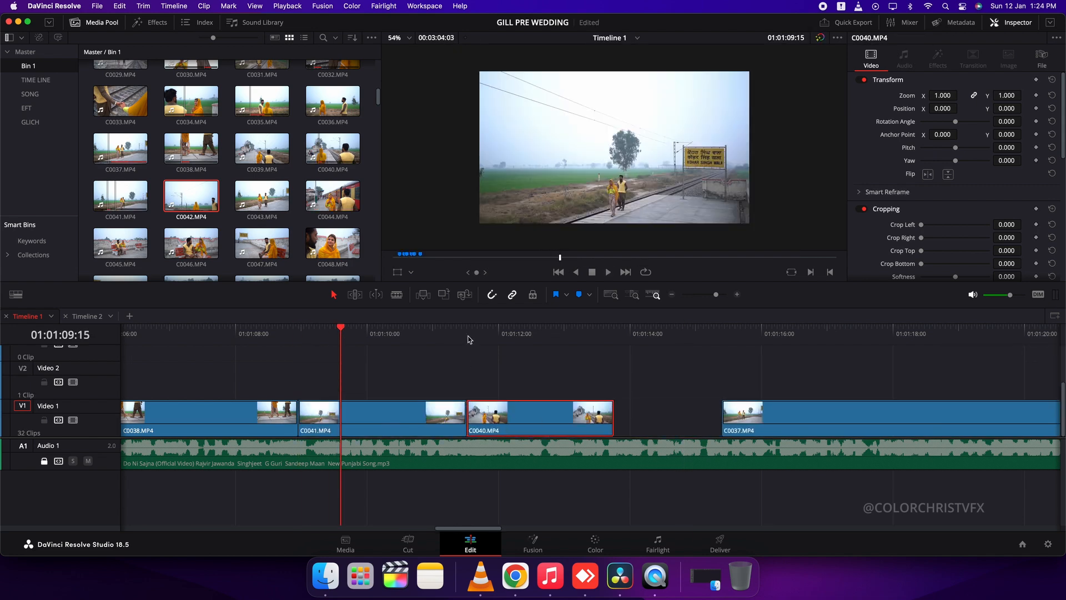
pyautogui.click(466, 334)
pyautogui.press('space')
pyautogui.hscroll(3, 404, 431)
pyautogui.press('super+z')
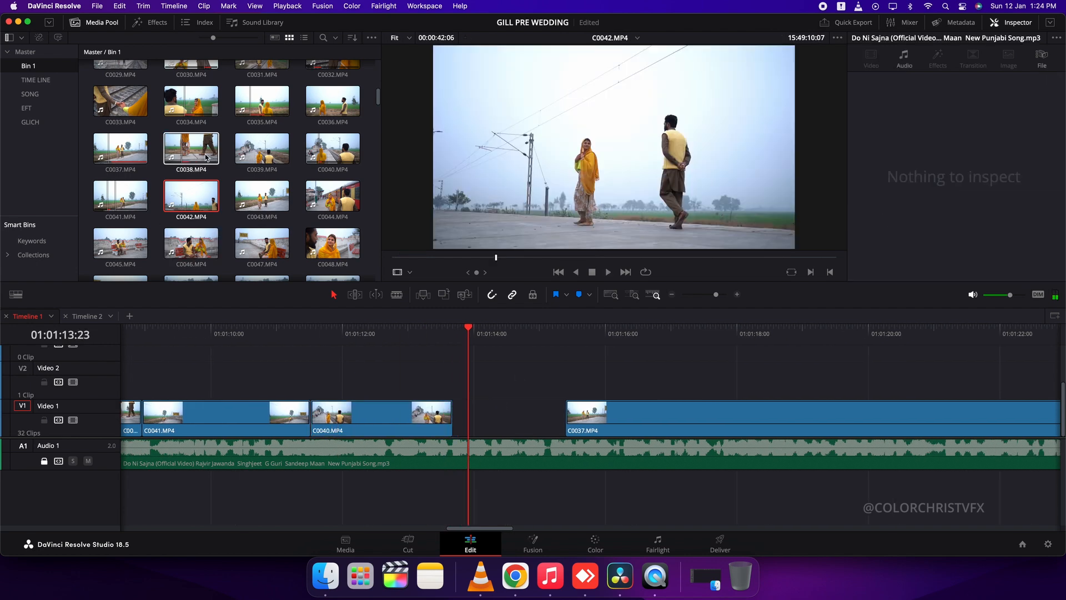
# Place C0042 directly after C0040, trim its end to about 01:01:16:15 and move it down to Video 1
pyautogui.click(190, 196)
pyautogui.moveTo(495, 258); pyautogui.dragTo(457, 381)
pyautogui.press('space')
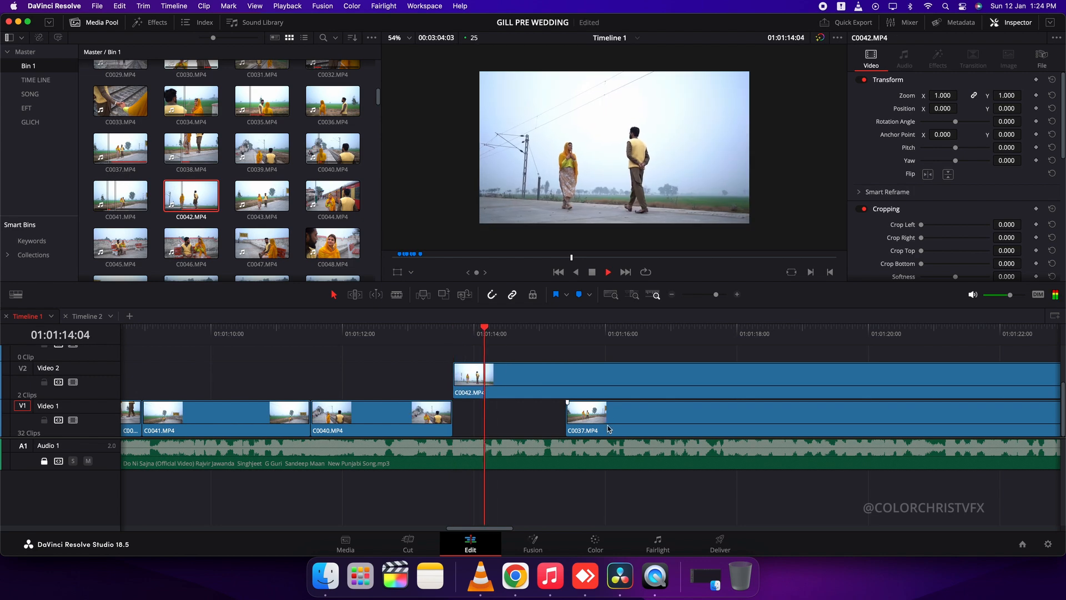
pyautogui.hotkey('shift', ']')
pyautogui.hotkey('alt', 'Down')
# Delete the leftover C0037 clip and return the playhead to 01:01:16:04
pyautogui.click(793, 410)
pyautogui.press('BackSpace')
pyautogui.click(616, 338)
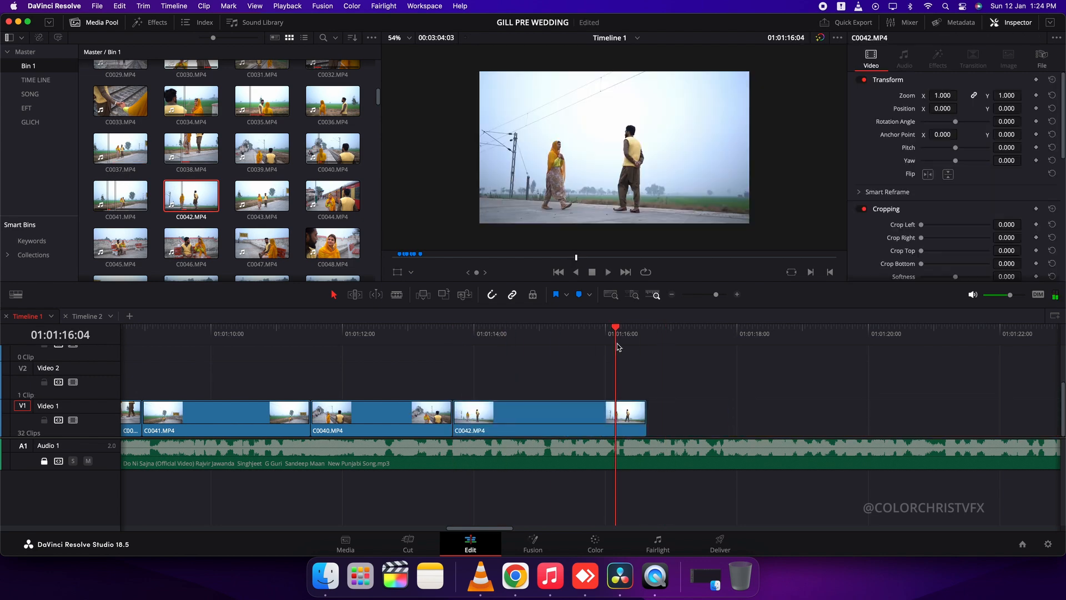
# Preview C0043 and C0044 in the source viewer to choose a shot
pyautogui.click(266, 197)
pyautogui.click(327, 197)
pyautogui.moveTo(486, 259); pyautogui.dragTo(632, 266)
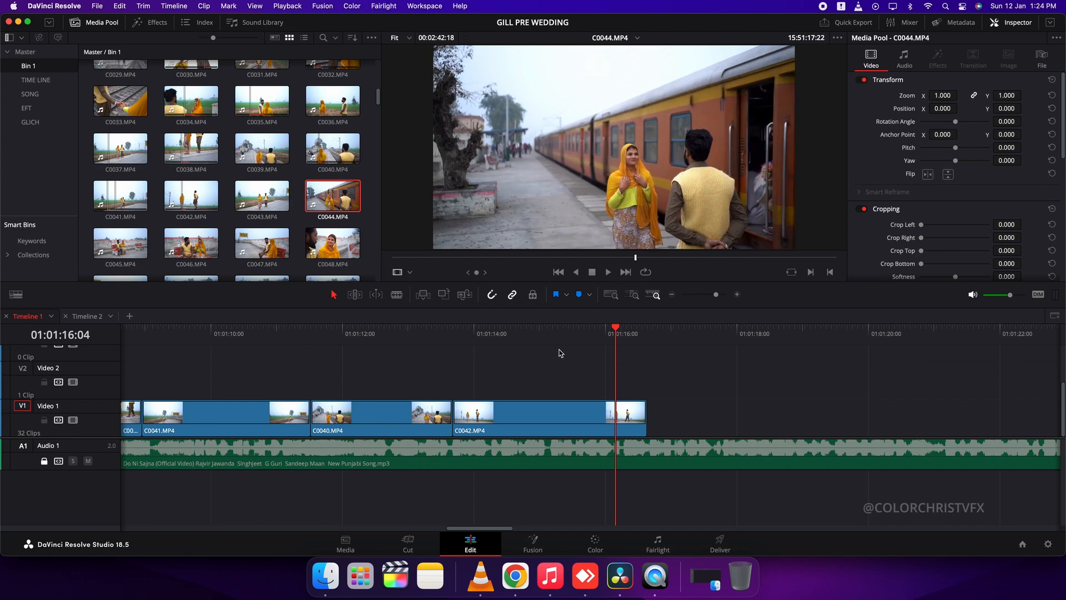
# Delete C0041, C0040 and C0042 from Video 1 after C0038
pyautogui.press('super+minus')
pyautogui.press('super+minus')
pyautogui.moveTo(636, 385); pyautogui.dragTo(465, 418)
pyautogui.moveTo(341, 416); pyautogui.dragTo(344, 419)
pyautogui.press('BackSpace')
# Add C0044 to Video 1, cut off its opening and move the rest directly after C0038
pyautogui.moveTo(338, 196); pyautogui.dragTo(496, 416)
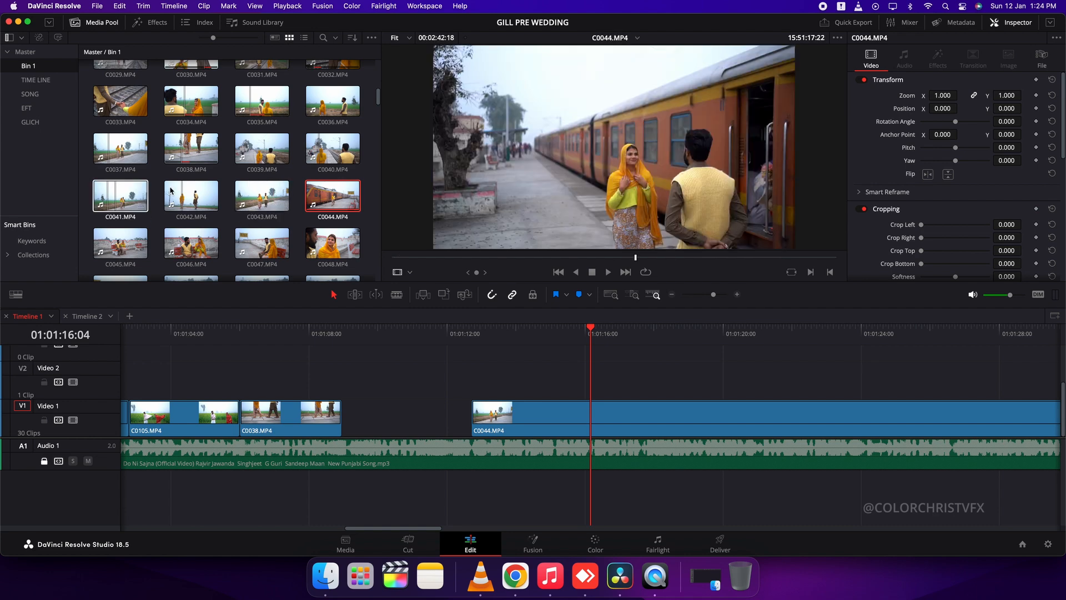
pyautogui.moveTo(591, 335); pyautogui.dragTo(768, 376)
pyautogui.press('super+minus')
pyautogui.press('BackSpace')
pyautogui.moveTo(841, 413); pyautogui.dragTo(510, 410)
pyautogui.press('Up')
pyautogui.press('super+equal')
pyautogui.press('super+equal')
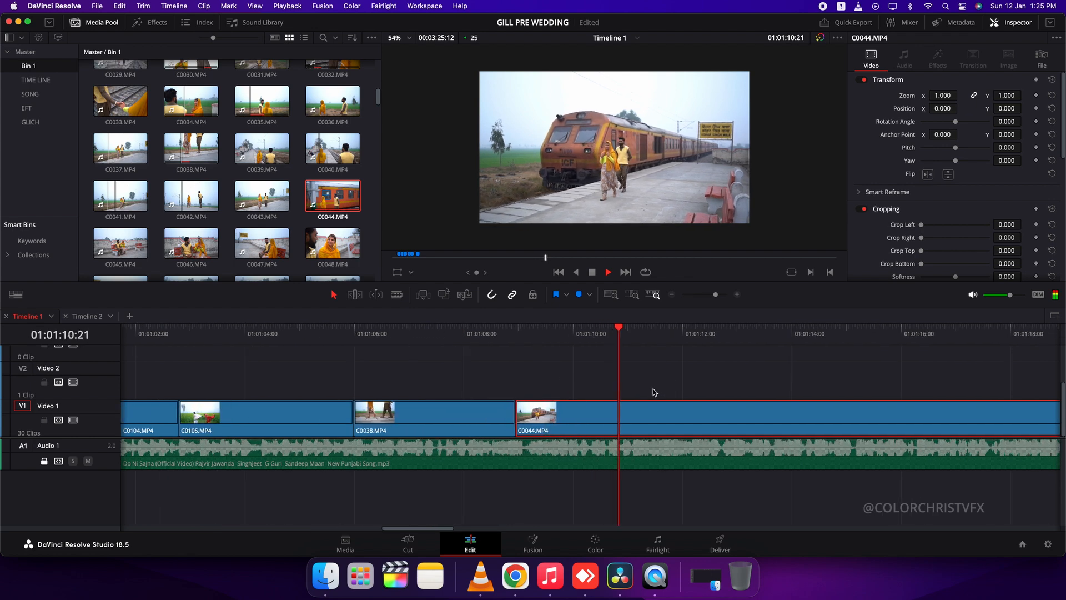
# Try splitting C0044 at normal speed and scrub ahead for its next section
pyautogui.hscroll(5, 655, 388)
pyautogui.press('super+b')
pyautogui.moveTo(561, 335); pyautogui.dragTo(774, 367)
pyautogui.press('super+minus')
pyautogui.press('super+minus')
pyautogui.press('super+z')
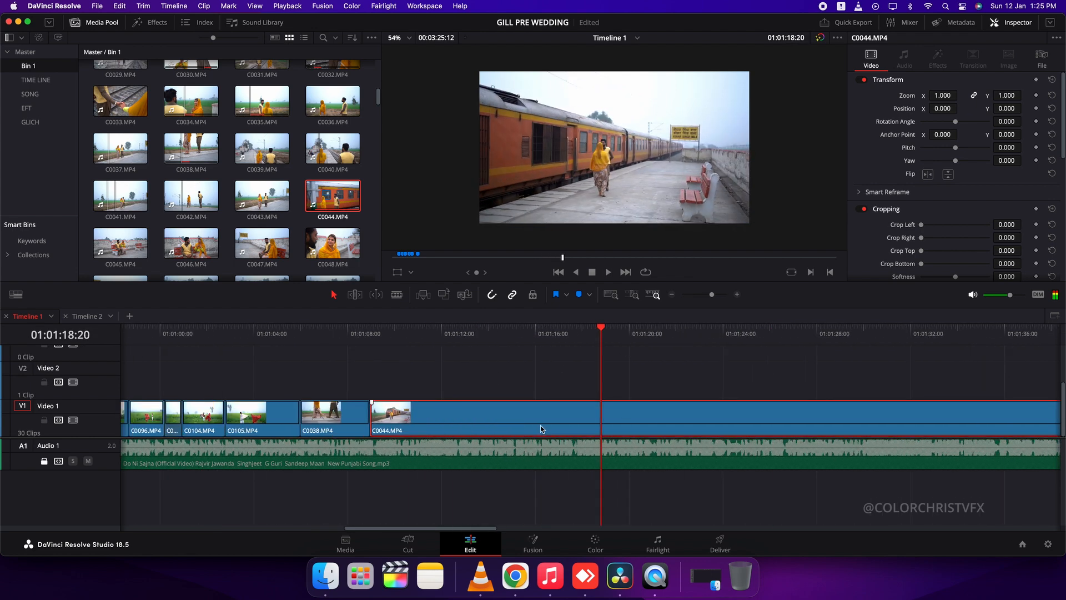
# Set C0044's speed to 300% and play it back from its start
pyautogui.write('r300')
pyautogui.press('Return')
pyautogui.press('Up')
pyautogui.press('space')
pyautogui.hscroll(4, 438, 366)
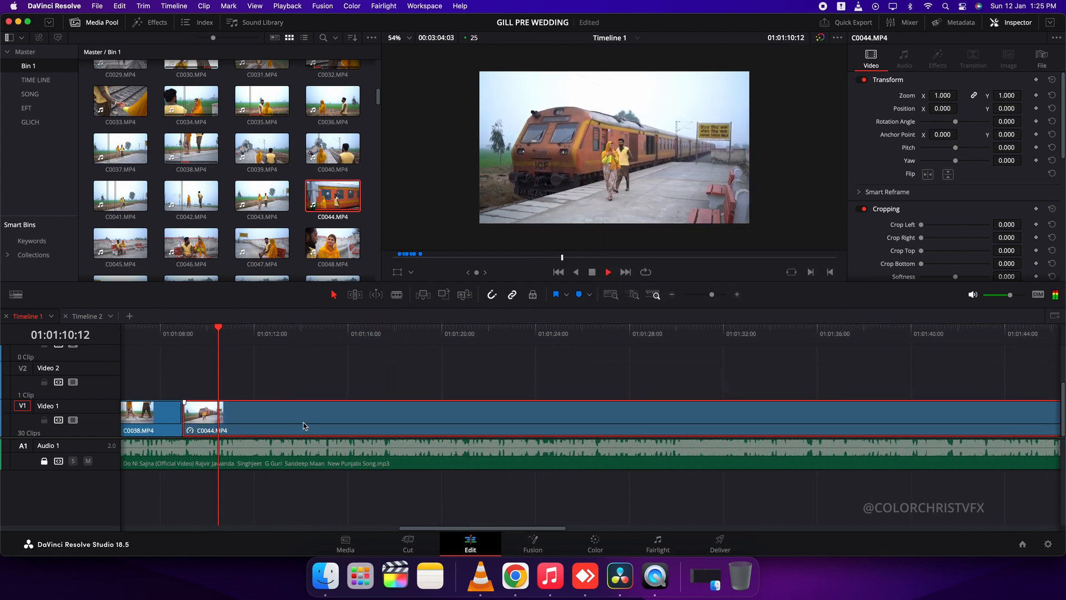
# Cut the section between 01:01:12:00 and 01:01:41:12 out of C0044 and close the gap
pyautogui.press('super+equal')
pyautogui.press('space')
pyautogui.hotkey('shift', 'z')
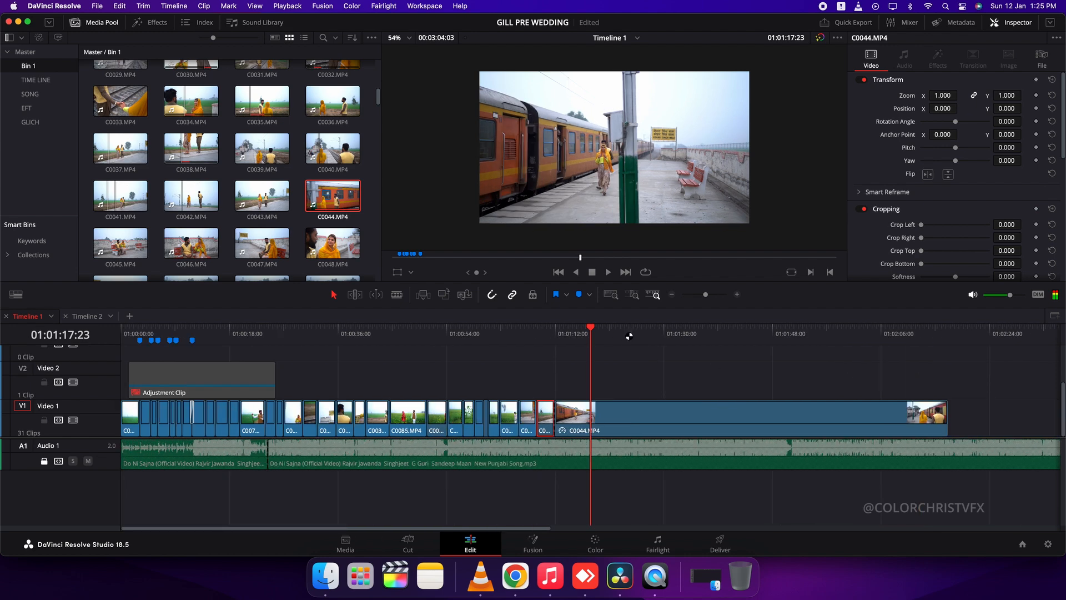
pyautogui.press('super+equal')
pyautogui.press('super+equal')
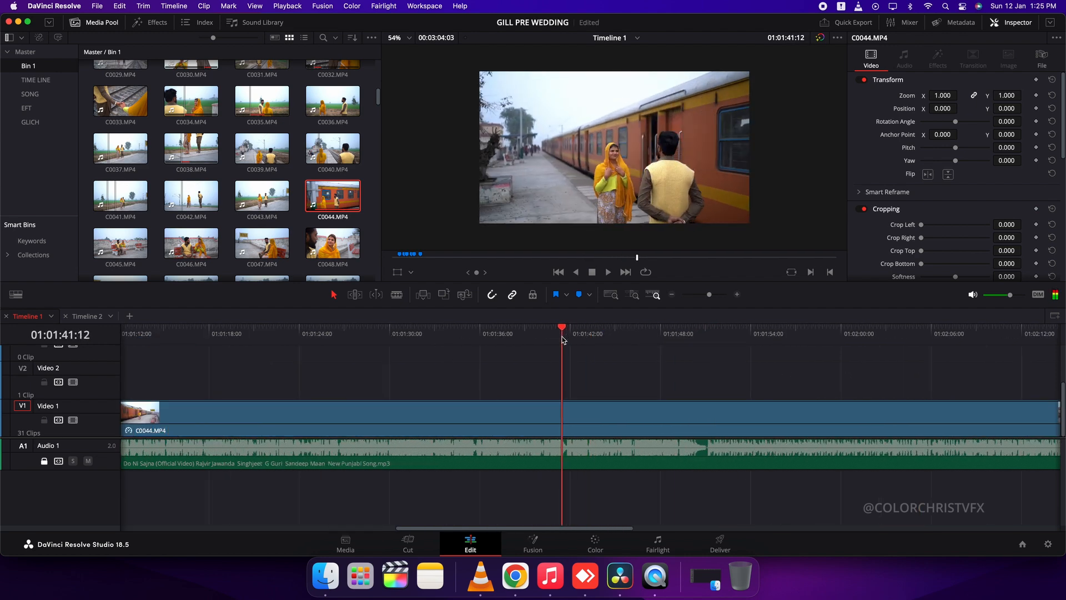
pyautogui.press('super+b')
pyautogui.click(459, 414)
pyautogui.press('BackSpace')
pyautogui.click(459, 414)
pyautogui.press('BackSpace')
pyautogui.press('super+minus')
pyautogui.press('super+minus')
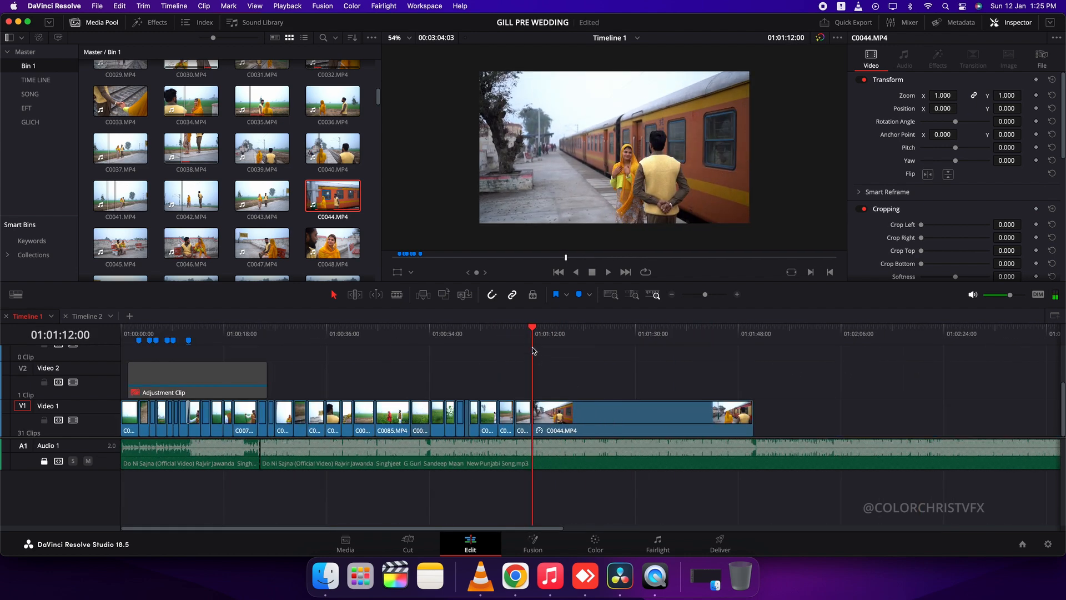
# Play across the joined C0044 parts and split the second one at about 01:01:15
pyautogui.press('Up')
pyautogui.press('super+equal')
pyautogui.press('super+equal')
pyautogui.press('space')
pyautogui.press('super+equal')
pyautogui.press('super+equal')
pyautogui.hscroll(4, 702, 396)
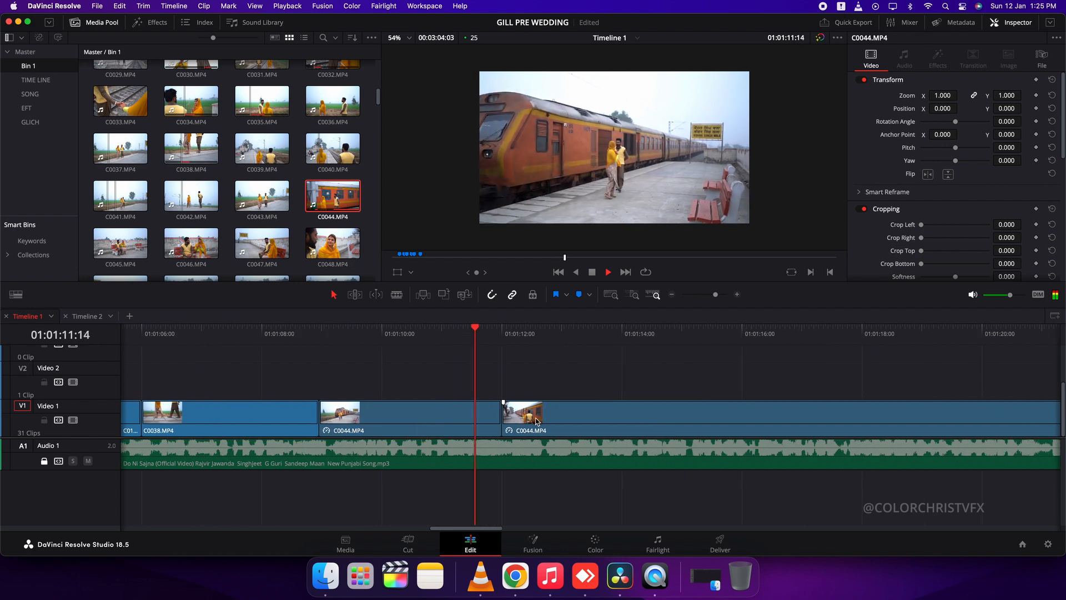
pyautogui.hscroll(4, 622, 415)
pyautogui.click(655, 415)
pyautogui.press('super+b')
# Scan the remaining part of C0044 around 01:01:47 for another usable section
pyautogui.moveTo(508, 333); pyautogui.dragTo(808, 399)
pyautogui.press('super+minus')
pyautogui.press('super+minus')
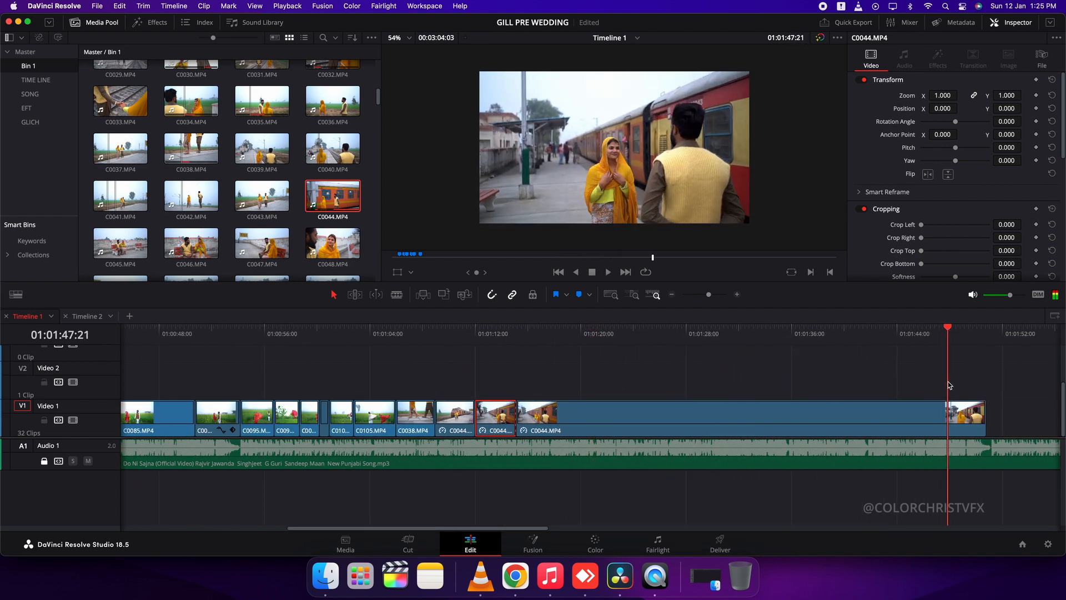
pyautogui.press('super+equal')
pyautogui.press('super+equal')
pyautogui.press('super+equal')
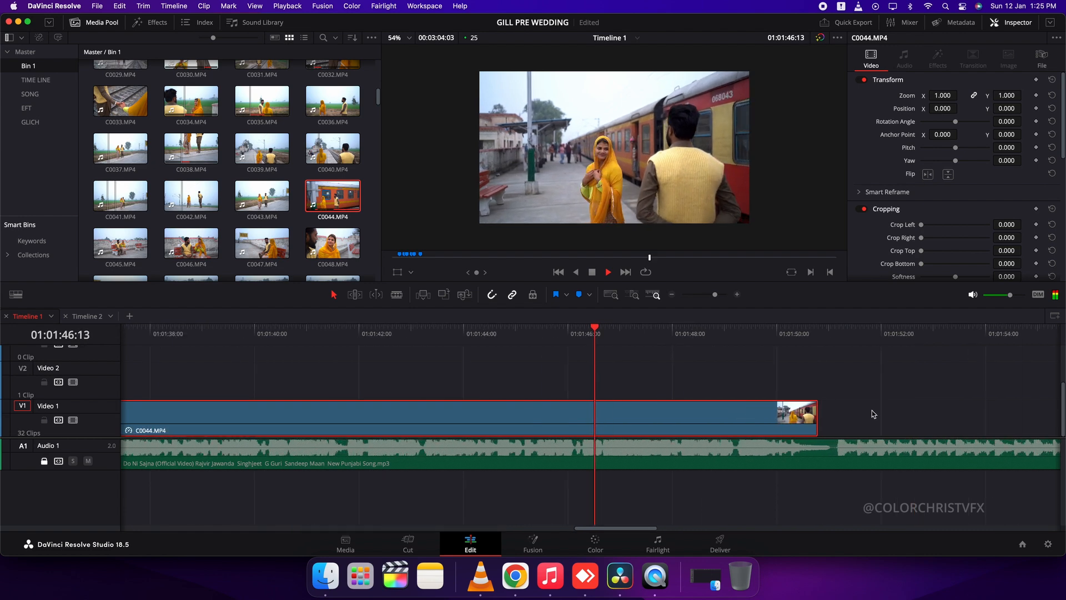
pyautogui.press('space')
# Play the recut C0044 shots again and delete the C0044 part after 01:01:15 from Video 1
pyautogui.press('super+minus')
pyautogui.press('super+minus')
pyautogui.press('super+minus')
pyautogui.press('super+minus')
pyautogui.press('super+equal')
pyautogui.press('super+equal')
pyautogui.press('super+equal')
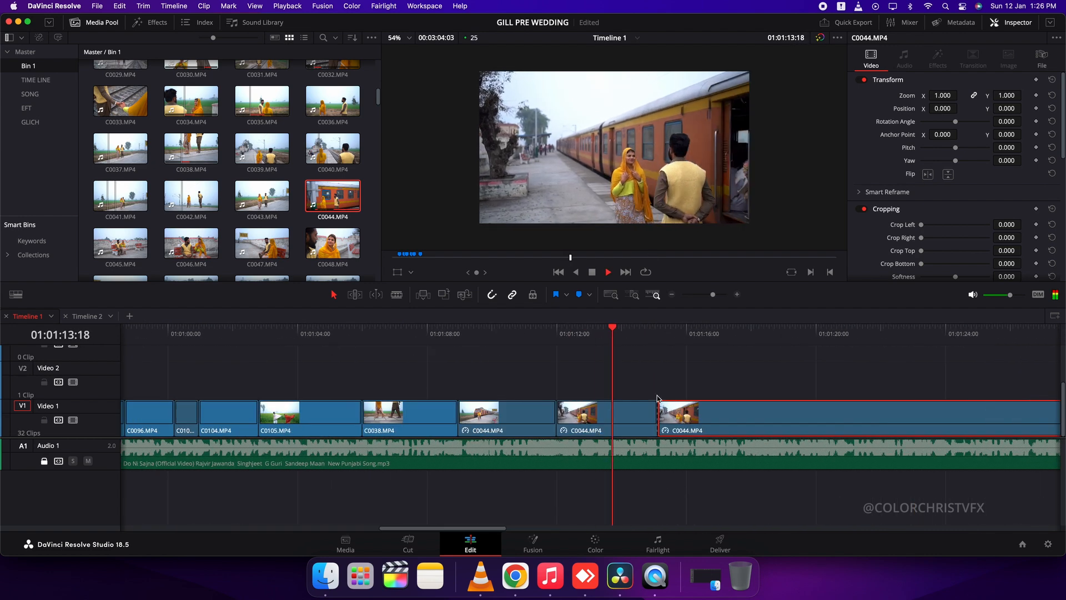
pyautogui.press('Delete')
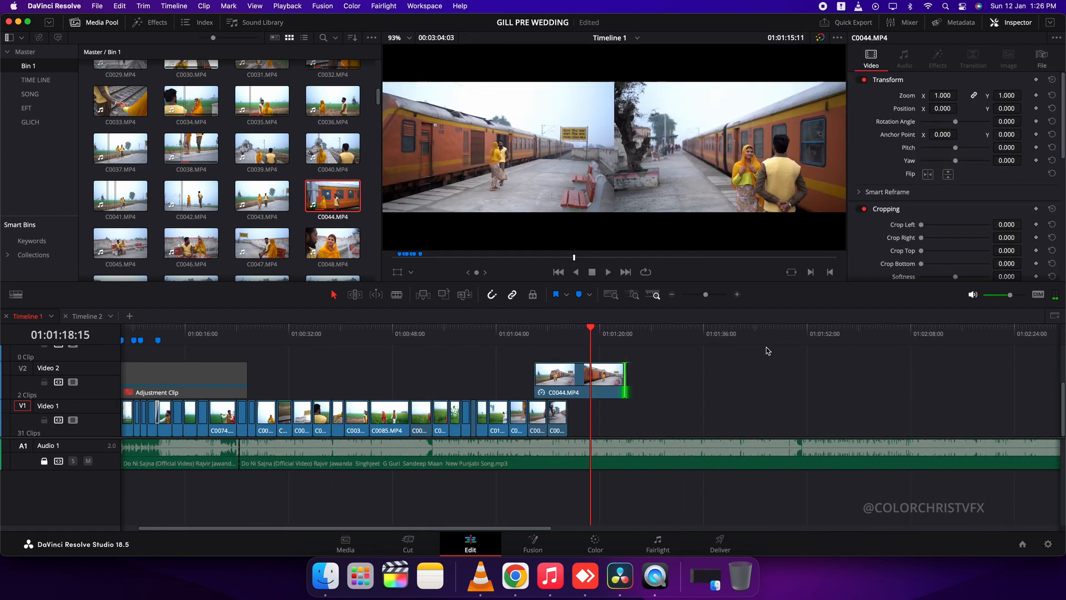
# Retrim the start of the C0044 part on Video 2 and move it to Video 1 directly after the other C0044 parts
pyautogui.press('super+equal')
pyautogui.press('super+equal')
pyautogui.press('super+equal')
pyautogui.press('space')
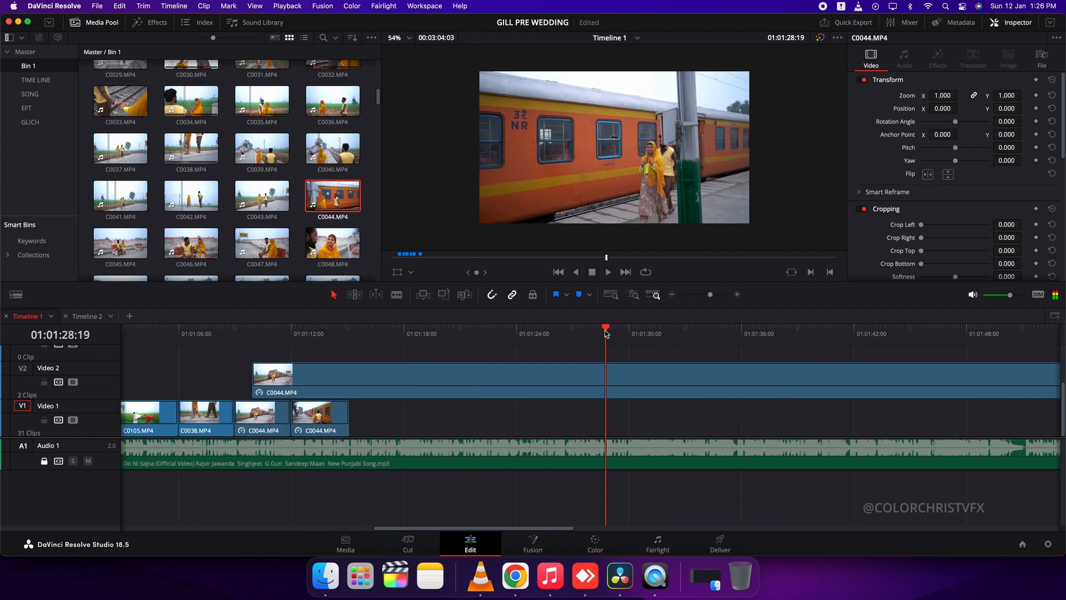
pyautogui.press('Delete')
pyautogui.moveTo(517, 377); pyautogui.dragTo(334, 375)
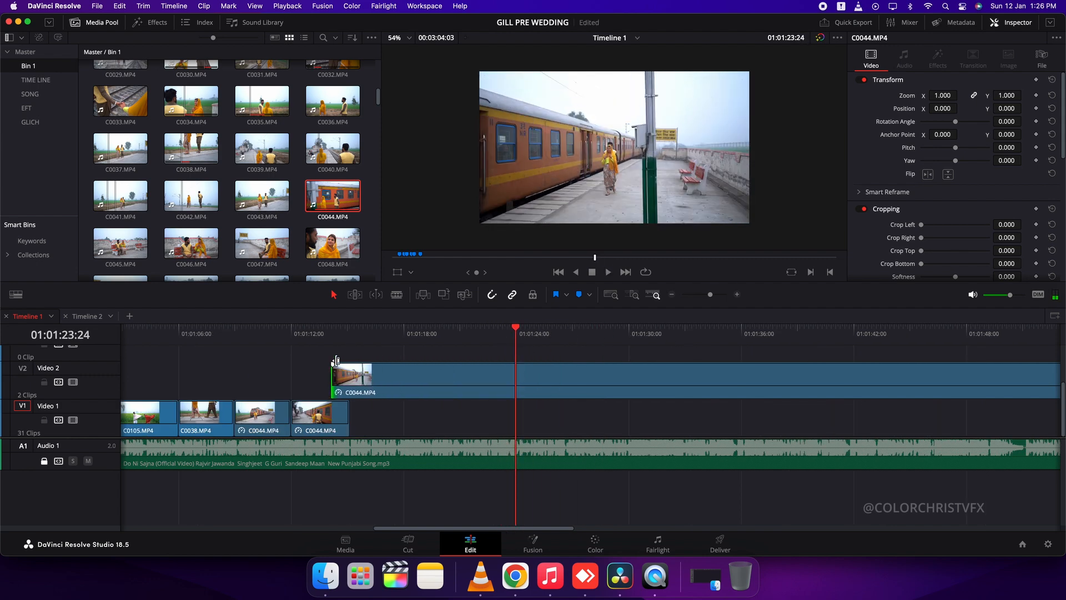
pyautogui.moveTo(392, 393); pyautogui.dragTo(392, 409)
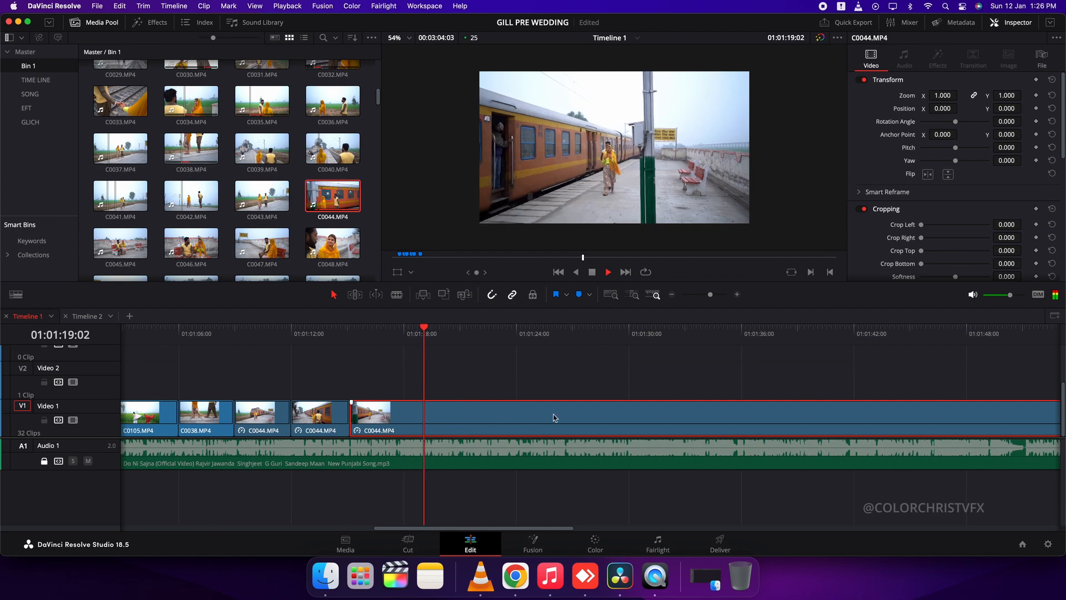
# Play the newly placed C0044 part, split it at about 01:01:19:05 and delete the rest of it
pyautogui.press('super+b')
pyautogui.press('space')
pyautogui.press('Delete')
pyautogui.press('super+equal')
pyautogui.press('super+equal')
pyautogui.press('super+equal')
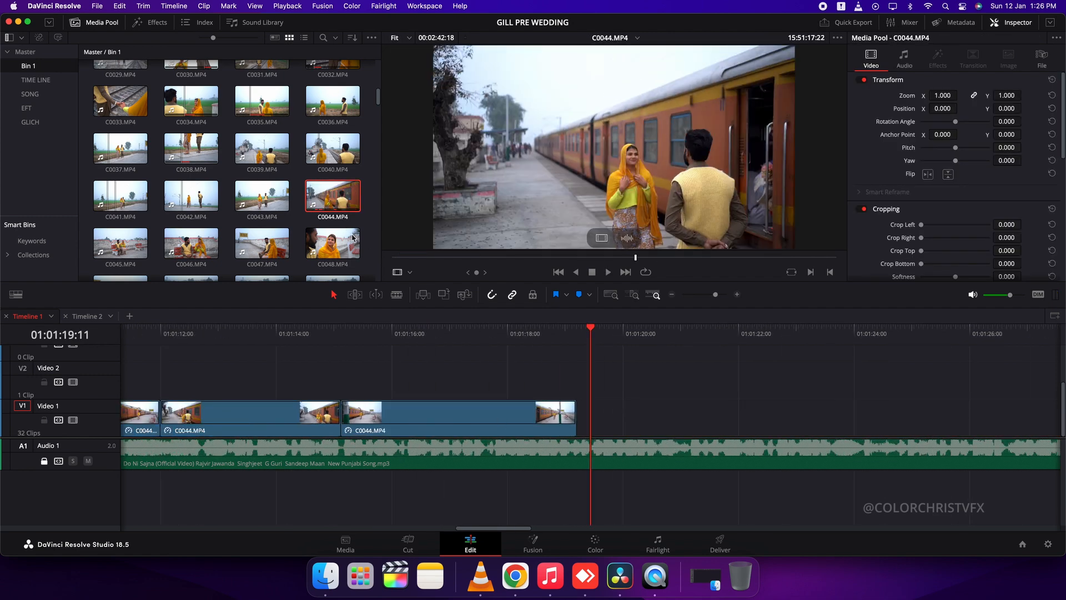
# Browse Bin 1 for the next location's shots and preview the haystack clip C0108
pyautogui.click(121, 242)
pyautogui.scroll(3, 187, 136)
pyautogui.scroll(-10, 188, 136)
pyautogui.scroll(-7, 274, 182)
pyautogui.click(331, 170)
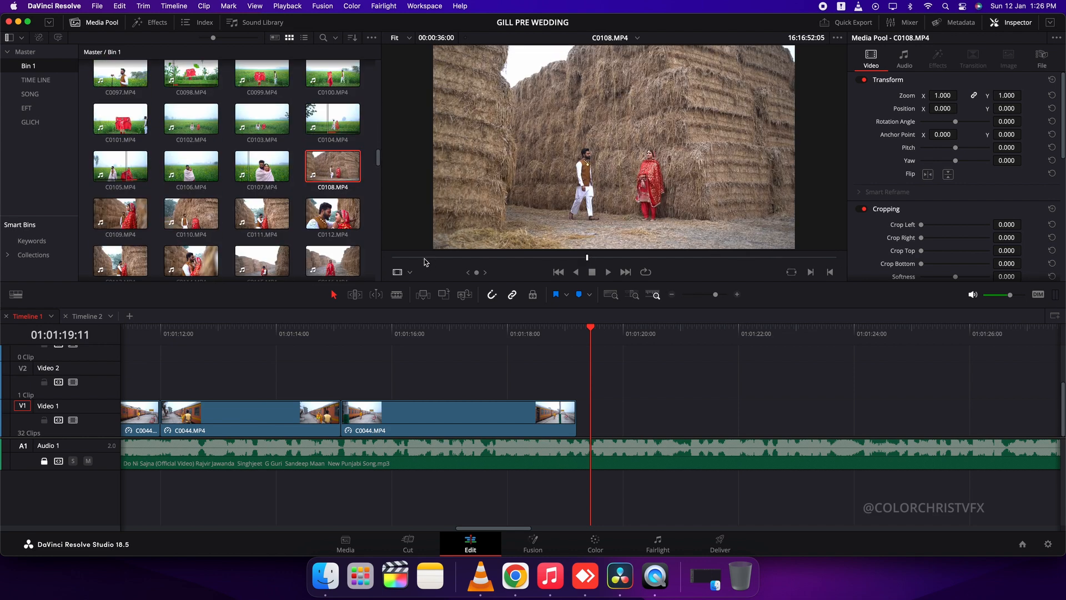
# Check the timeline from about 01:01:00 and play the end of the last C0044 part, stopping at 01:01:19:05
pyautogui.scroll(-10, 666, 378)
pyautogui.moveTo(464, 333); pyautogui.dragTo(481, 335)
pyautogui.scroll(3, 523, 350)
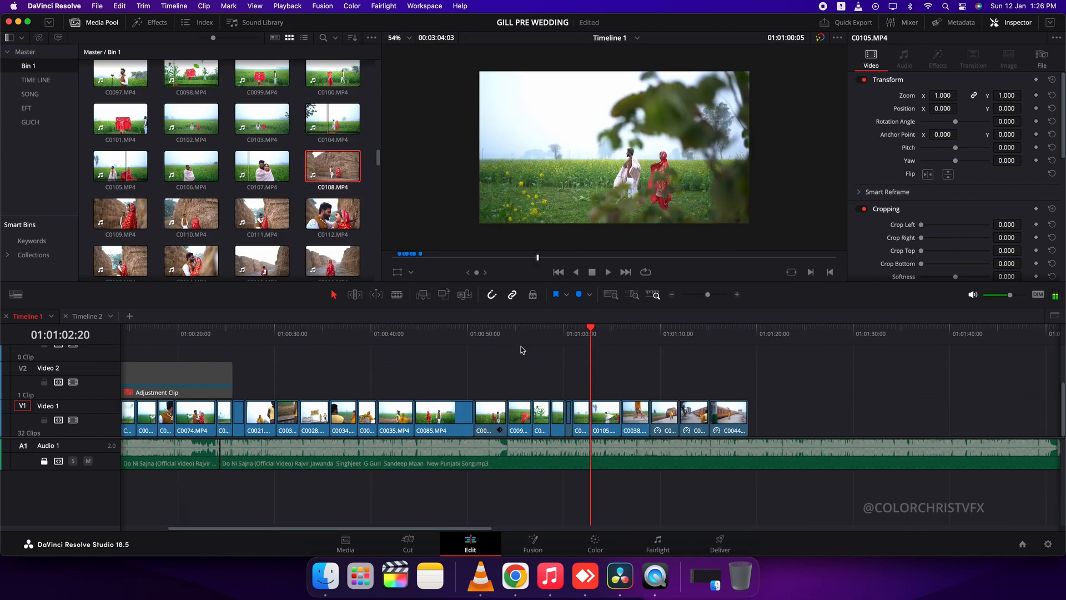
pyautogui.click(731, 334)
pyautogui.scroll(6, 742, 346)
pyautogui.press('space')
pyautogui.scroll(3, 666, 384)
pyautogui.press('space')
pyautogui.press('Up')
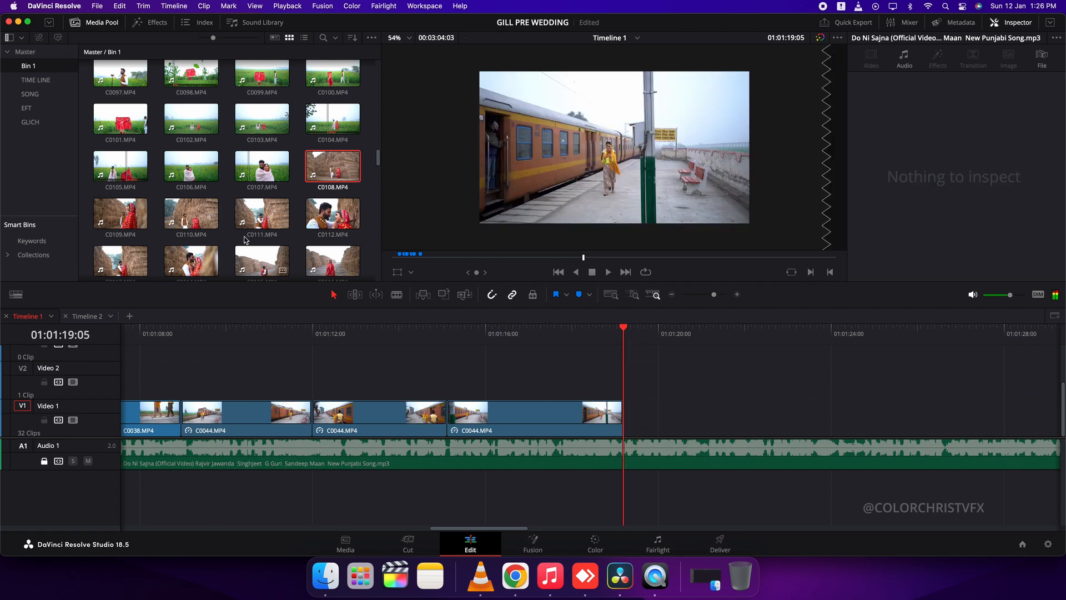
# Place C0108 on Video 1 directly after the last C0044 part and cut it off at about 01:01:22:11
pyautogui.click(334, 170)
pyautogui.moveTo(628, 257); pyautogui.dragTo(621, 401)
pyautogui.press('space')
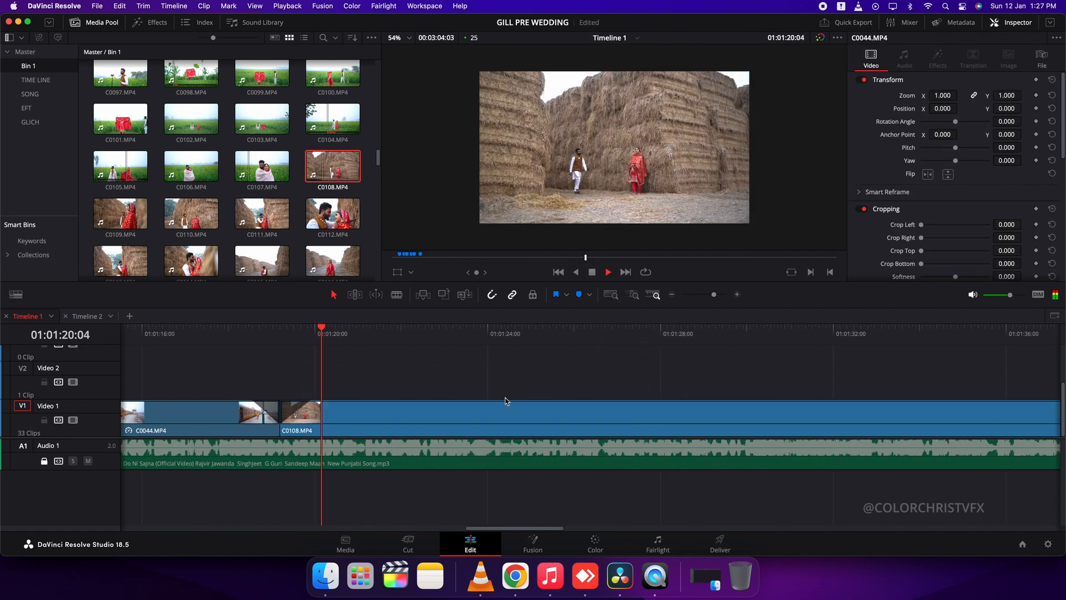
pyautogui.hotkey('ctrl', 'z')
# Place C0109 on Video 1 directly after C0108 and cut it off at about 01:01:24:05
pyautogui.click(116, 210)
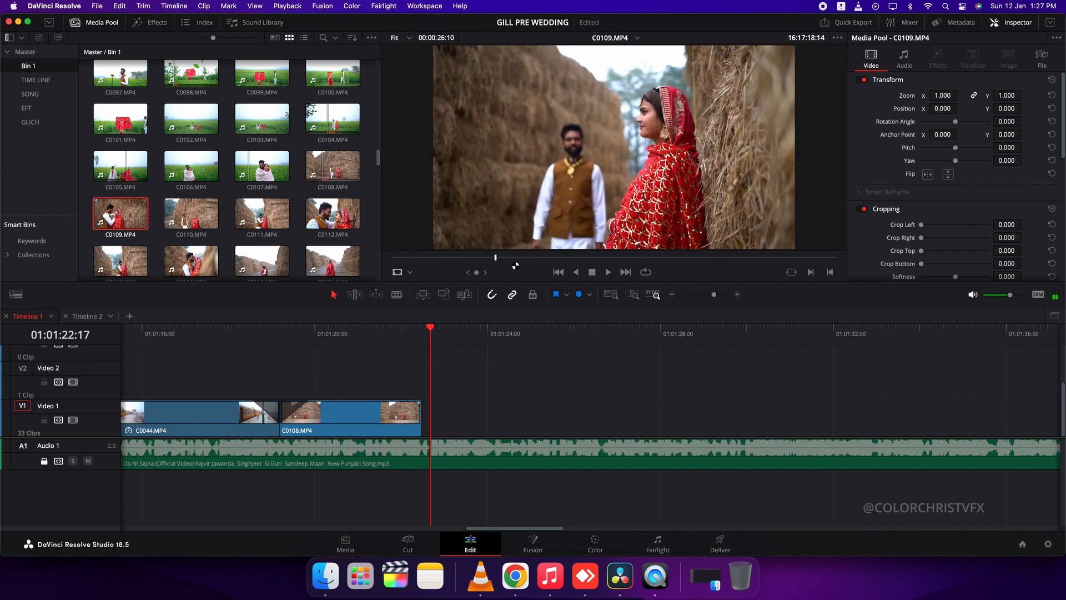
pyautogui.moveTo(602, 240); pyautogui.dragTo(507, 410)
pyautogui.click(488, 409)
pyautogui.press('BackSpace')
pyautogui.press('space')
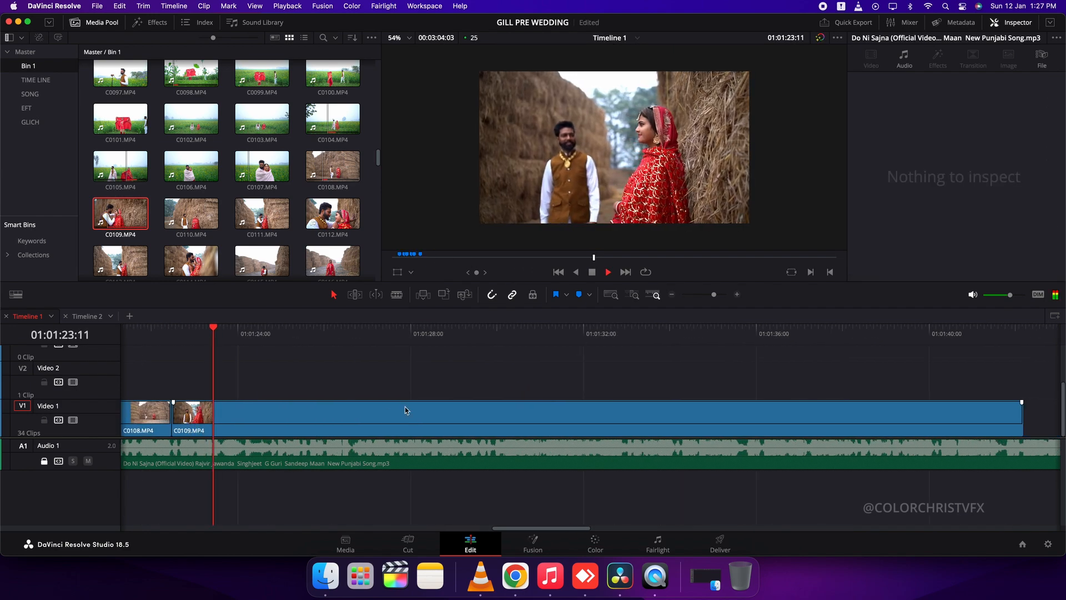
pyautogui.press('super+b')
pyautogui.press('space')
pyautogui.click(354, 417)
pyautogui.press('BackSpace')
# Place C0110 on Video 1 directly after C0109 and set its speed to 300%
pyautogui.click(191, 214)
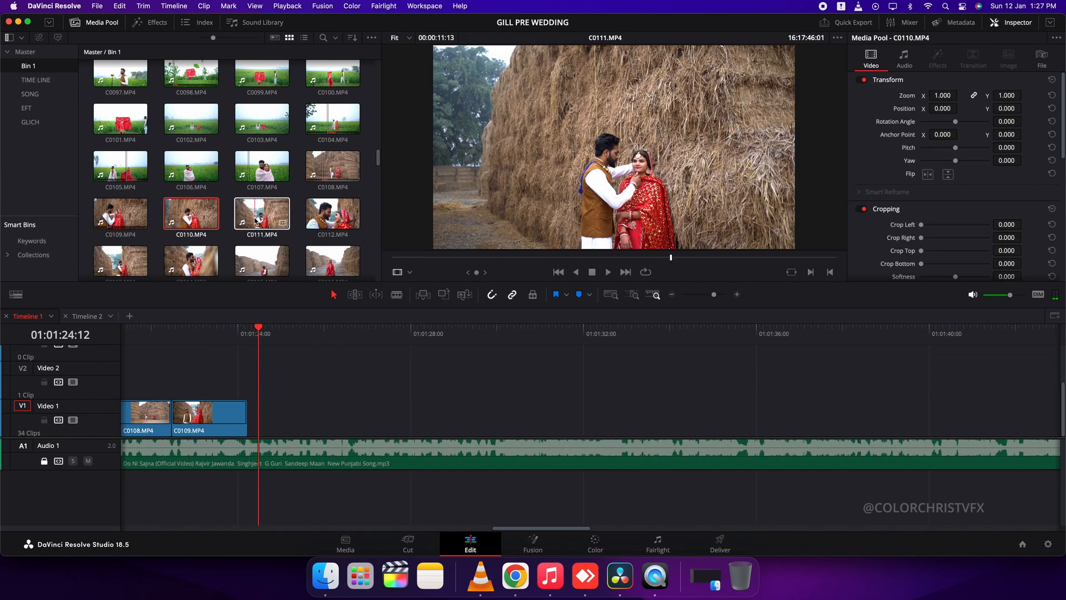
pyautogui.press('i')
pyautogui.moveTo(603, 238); pyautogui.dragTo(435, 412)
pyautogui.click(342, 420)
pyautogui.press('BackSpace')
pyautogui.write('r300')
pyautogui.press('Return')
# Play the sped-up C0110 and cut it off at about 01:01:26:12
pyautogui.press('space')
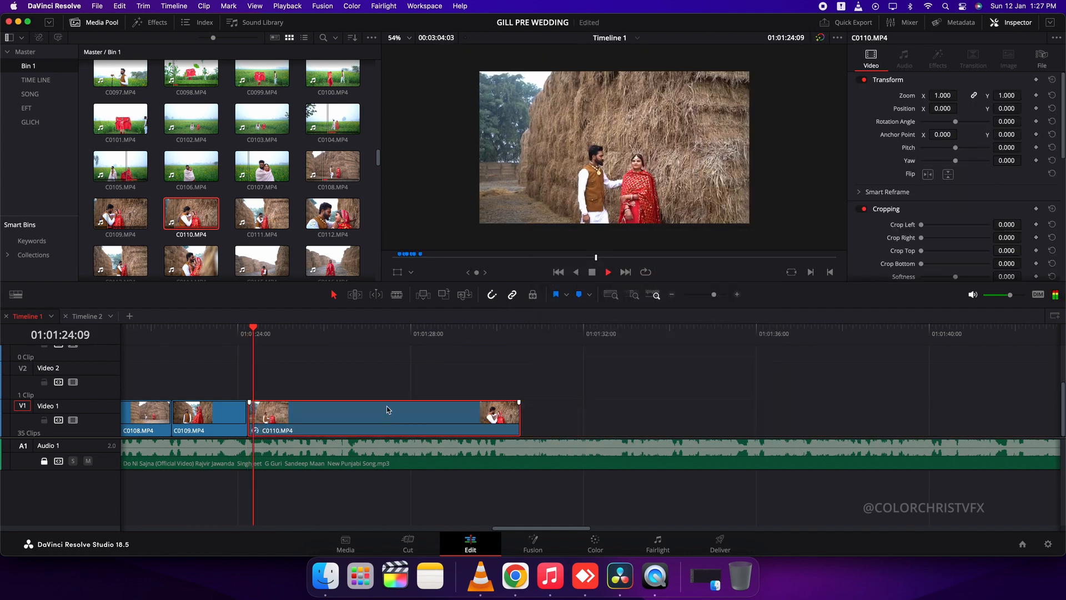
pyautogui.click(399, 421)
pyautogui.press('BackSpace')
# Place C0111 on Video 1 directly after C0110 and cut it off at about 01:01:28:17
pyautogui.click(262, 214)
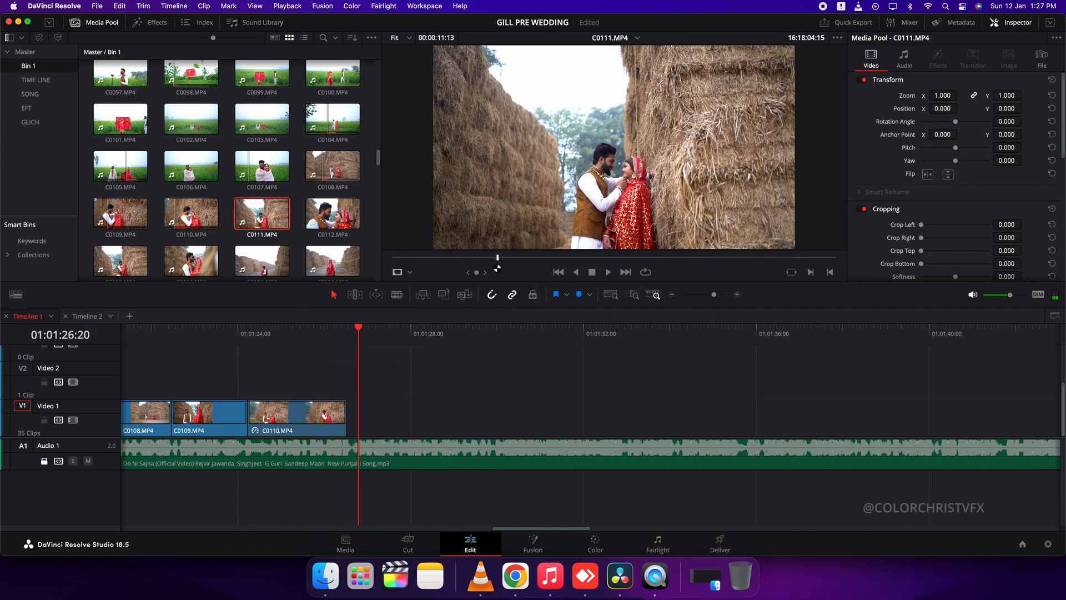
pyautogui.moveTo(602, 238); pyautogui.dragTo(476, 414)
pyautogui.click(438, 421)
pyautogui.press('BackSpace')
pyautogui.press('space')
pyautogui.press('super+b')
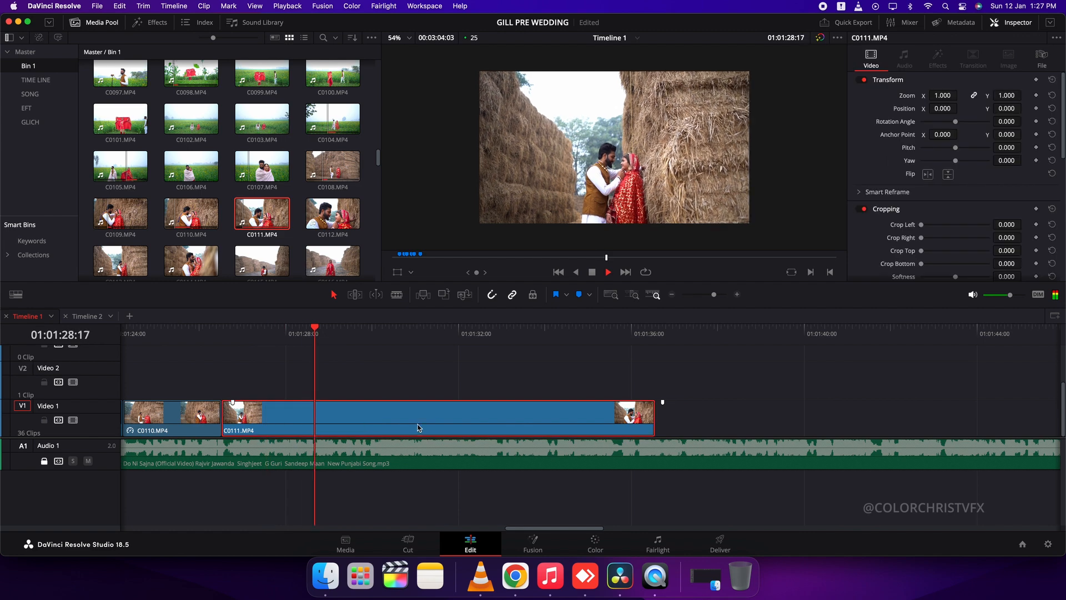
pyautogui.press('space')
pyautogui.click(419, 426)
pyautogui.press('BackSpace')
# Place C0112 on Video 1 directly after C0111 and cut it off at about 01:01:33
pyautogui.click(332, 213)
pyautogui.click(529, 258)
pyautogui.moveTo(602, 238); pyautogui.dragTo(488, 416)
pyautogui.click(462, 421)
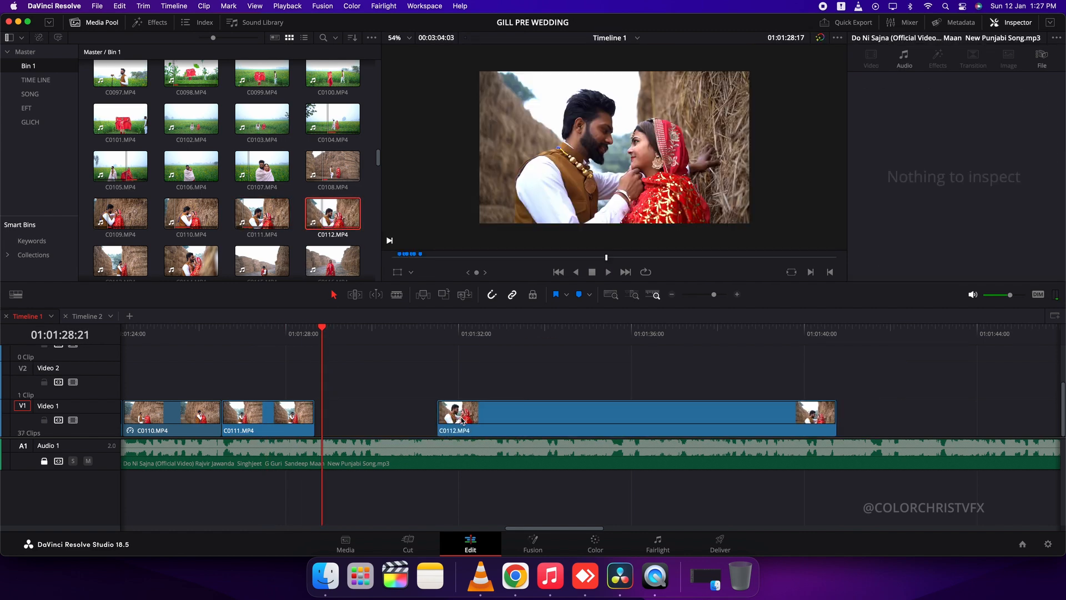
pyautogui.press('BackSpace')
pyautogui.press('space')
pyautogui.hscroll(4, 337, 421)
pyautogui.press('super+b')
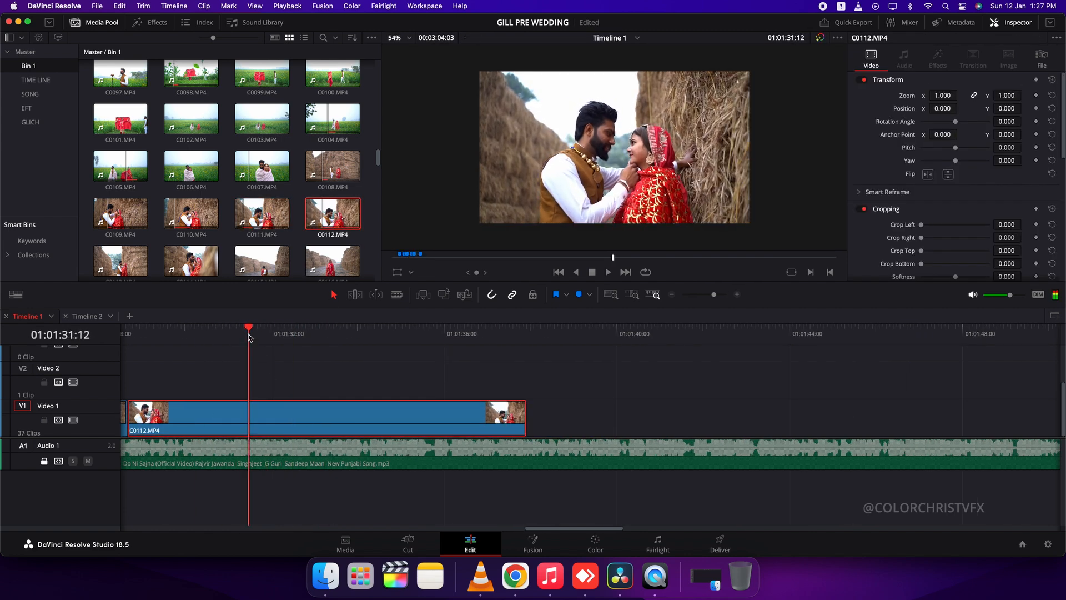
pyautogui.press('BackSpace')
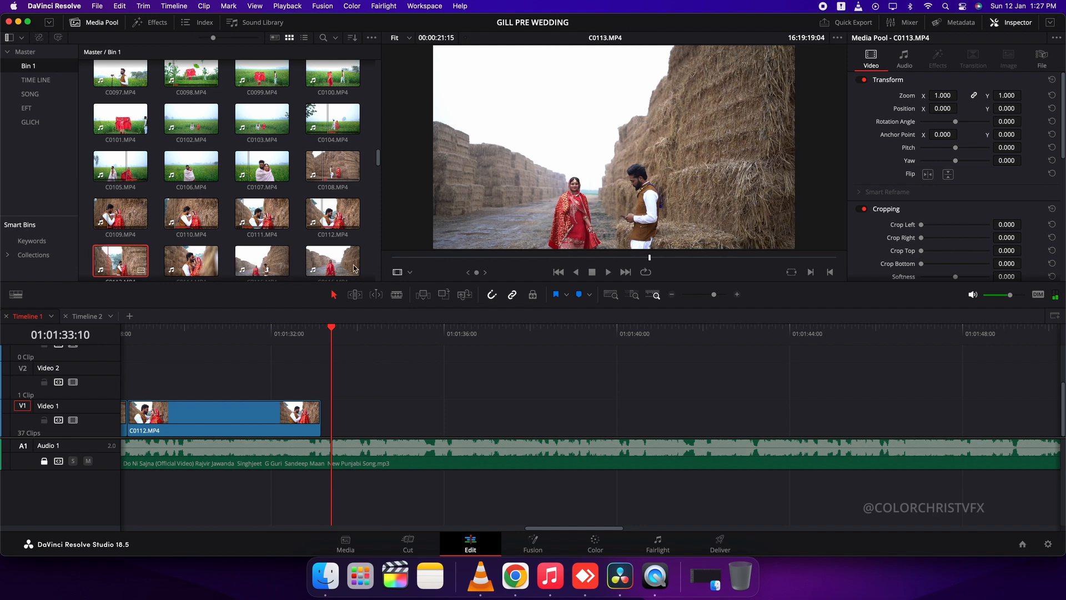
# Place C0113 on Video 1 directly after C0112 and split it at about 01:01:37:18
pyautogui.click(121, 261)
pyautogui.click(657, 258)
pyautogui.moveTo(658, 258); pyautogui.dragTo(436, 415)
pyautogui.press('space')
pyautogui.hscroll(3, 469, 417)
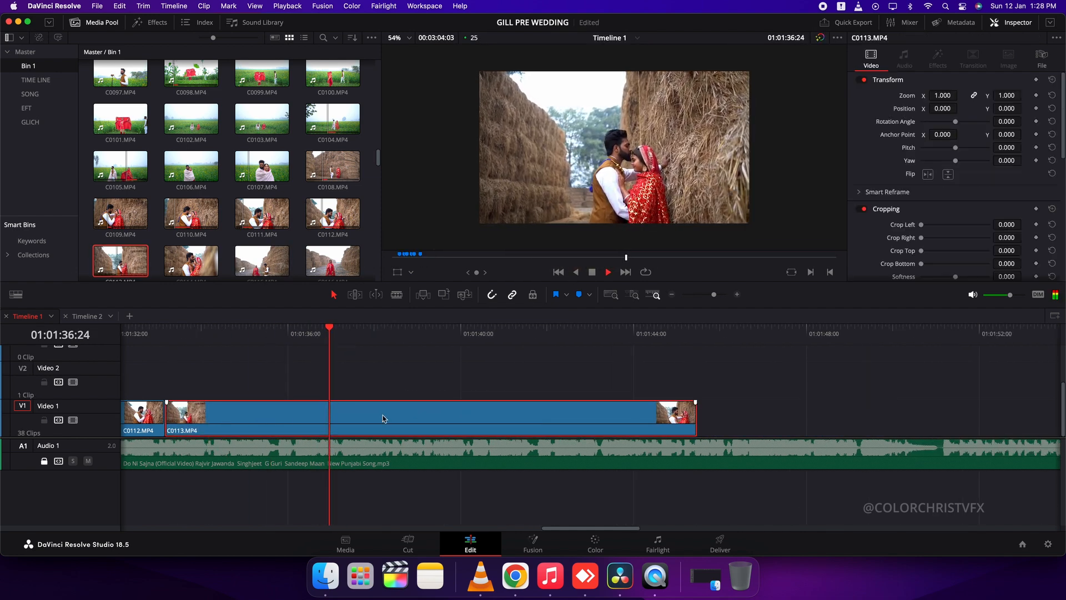
pyautogui.press('super+b')
pyautogui.click(383, 415)
pyautogui.press('BackSpace')
# Place C0114 on Video 1 after C0113 and delete the leftover C0113 piece behind its split
pyautogui.doubleClick(191, 260)
pyautogui.moveTo(526, 258); pyautogui.dragTo(423, 273)
pyautogui.moveTo(595, 239); pyautogui.dragTo(480, 414)
pyautogui.moveTo(340, 413); pyautogui.dragTo(399, 414)
pyautogui.click(326, 334)
pyautogui.press('space')
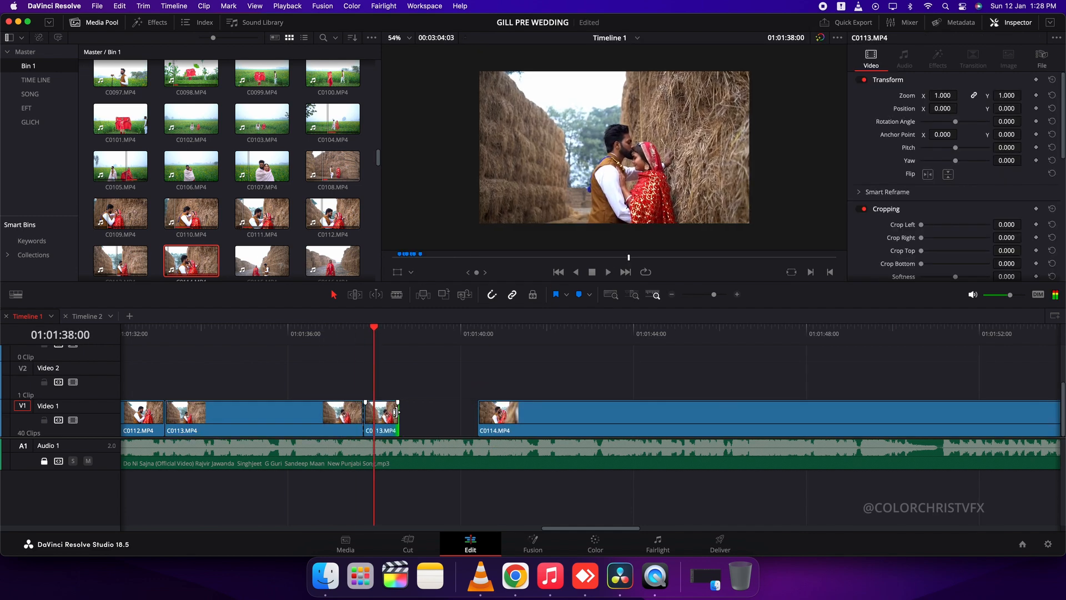
pyautogui.click(388, 414)
pyautogui.press('BackSpace')
# Close the gap before C0114 and cut the clip off at about 01:01:40:16
pyautogui.click(447, 417)
pyautogui.press('BackSpace')
pyautogui.press('space')
pyautogui.press('super+b')
pyautogui.click(417, 422)
pyautogui.press('BackSpace')
# Scan through C0116, C0118 and C0119 in Bin 1 for a suitable next shot
pyautogui.doubleClick(343, 265)
pyautogui.moveTo(508, 259); pyautogui.dragTo(569, 269)
pyautogui.scroll(-3, 358, 220)
pyautogui.doubleClick(188, 210)
pyautogui.moveTo(434, 258); pyautogui.dragTo(568, 275)
pyautogui.doubleClick(264, 212)
pyautogui.moveTo(420, 259); pyautogui.dragTo(556, 284)
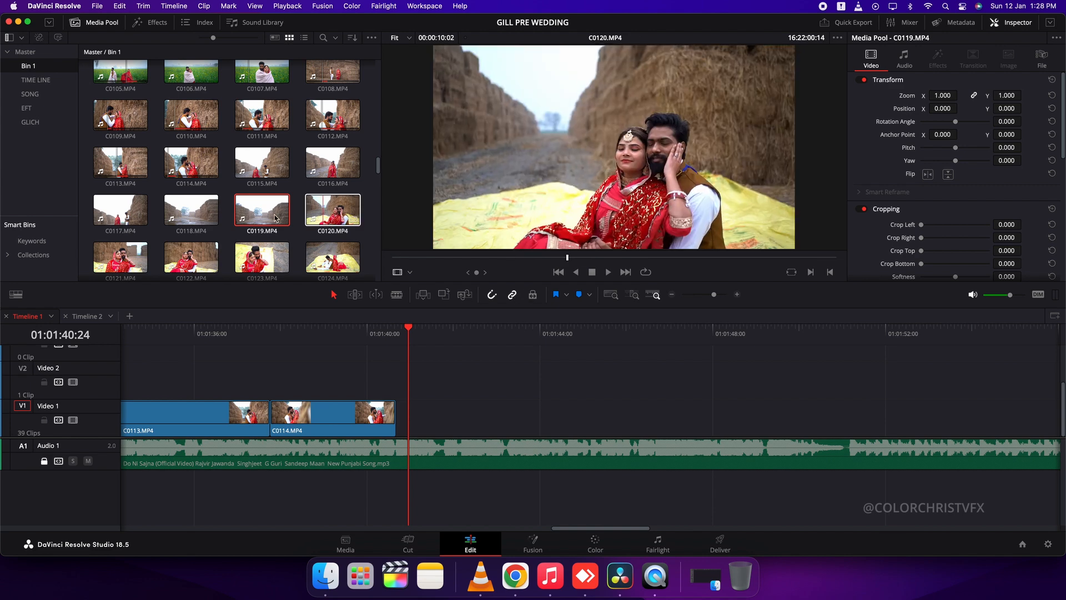
# Place the walking section of C0118 on Video 1 directly after C0114 and trim it to end at about 01:01:45
pyautogui.doubleClick(195, 214)
pyautogui.moveTo(445, 260); pyautogui.dragTo(552, 265)
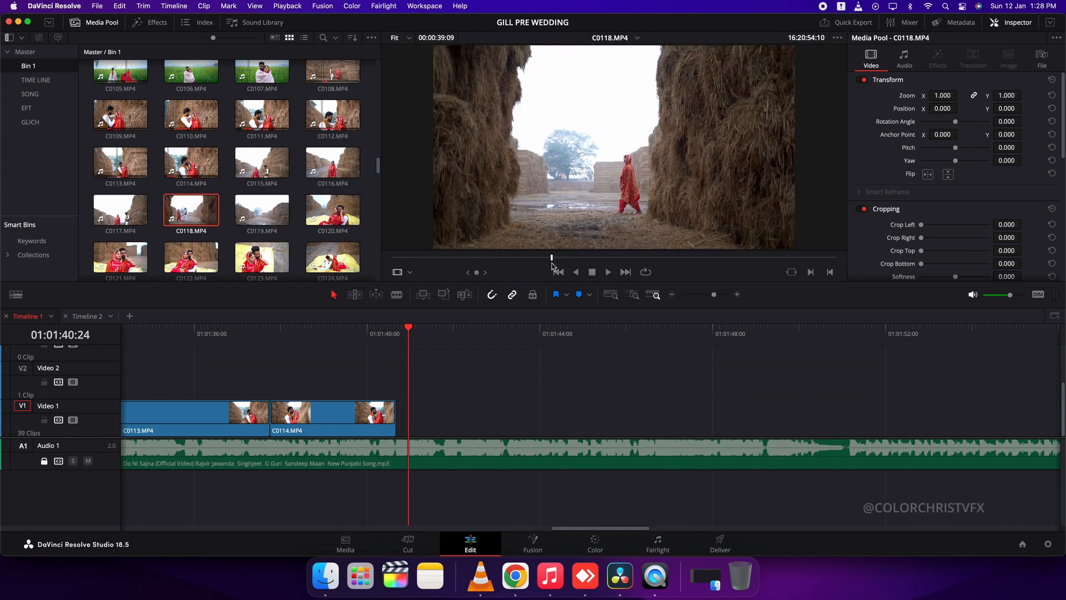
pyautogui.moveTo(604, 238); pyautogui.dragTo(498, 420)
pyautogui.click(481, 420)
pyautogui.press('BackSpace')
pyautogui.press('space')
pyautogui.hscroll(5, 518, 400)
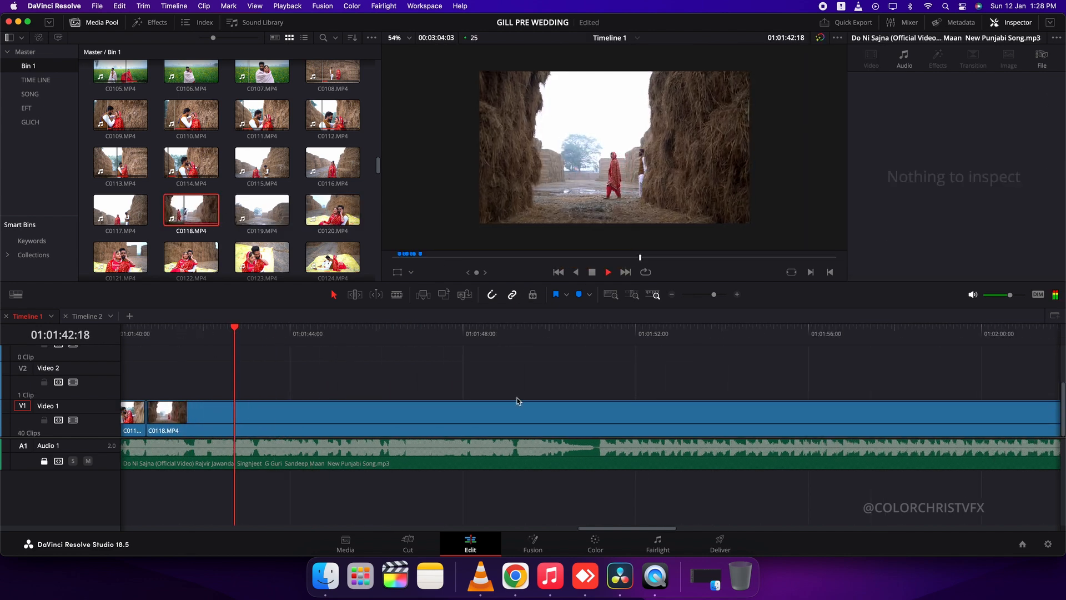
# Preview C0119 and C0117, and find the point in C0117 just before the woman walks over with her red veil
pyautogui.doubleClick(332, 212)
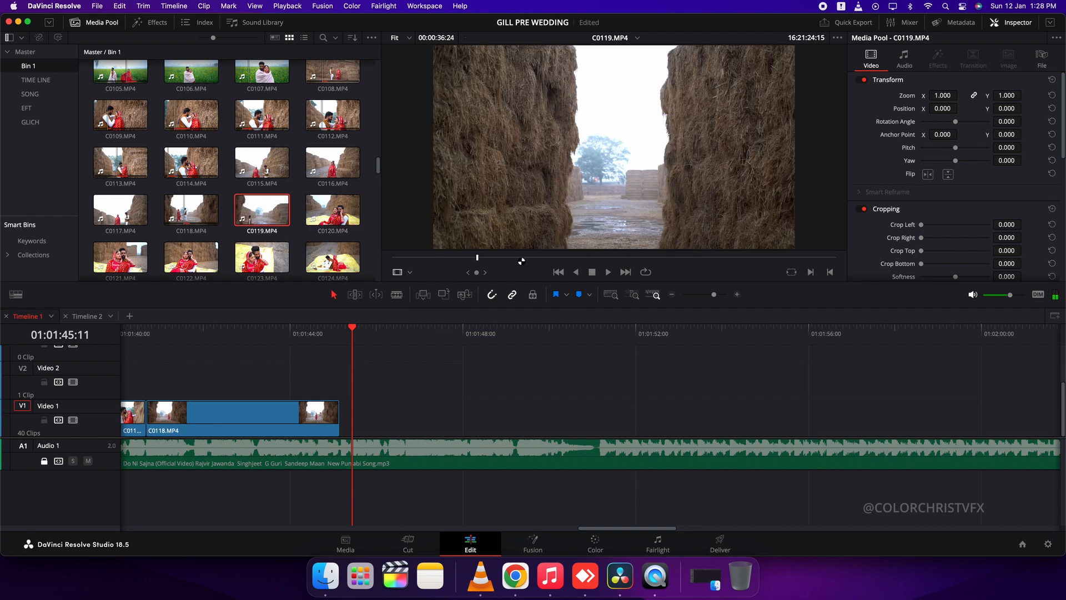
pyautogui.scroll(-2, 332, 212)
pyautogui.click(121, 145)
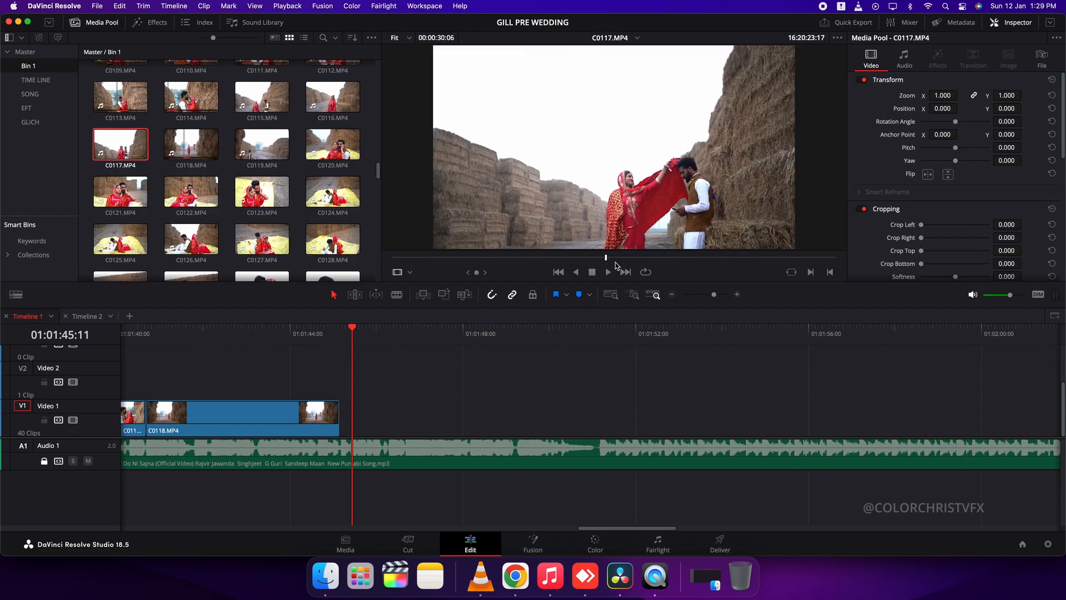
pyautogui.click(731, 258)
pyautogui.click(590, 258)
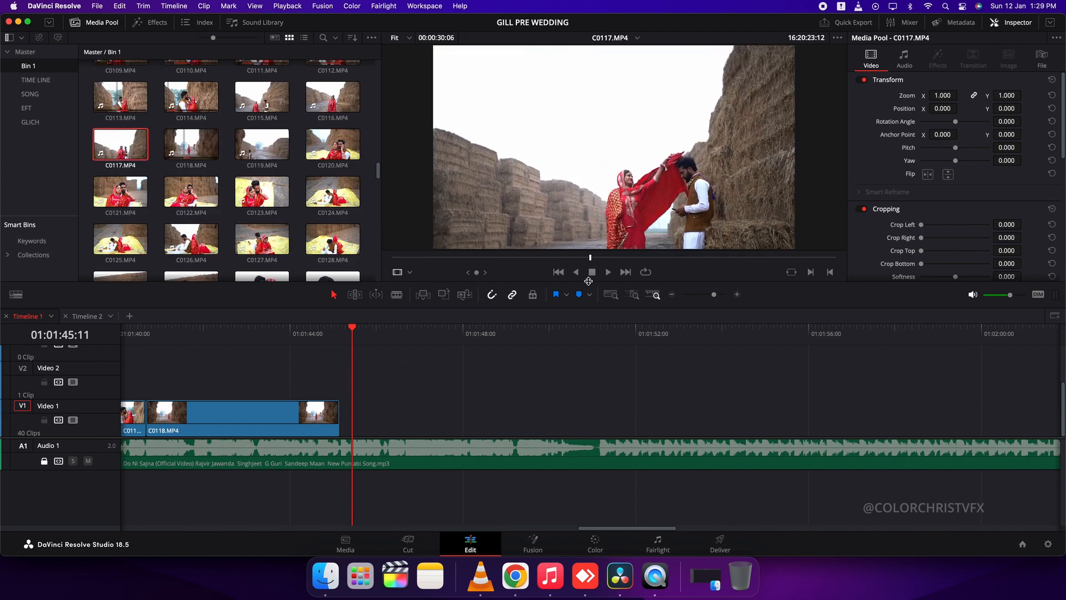
pyautogui.moveTo(585, 260); pyautogui.dragTo(489, 260)
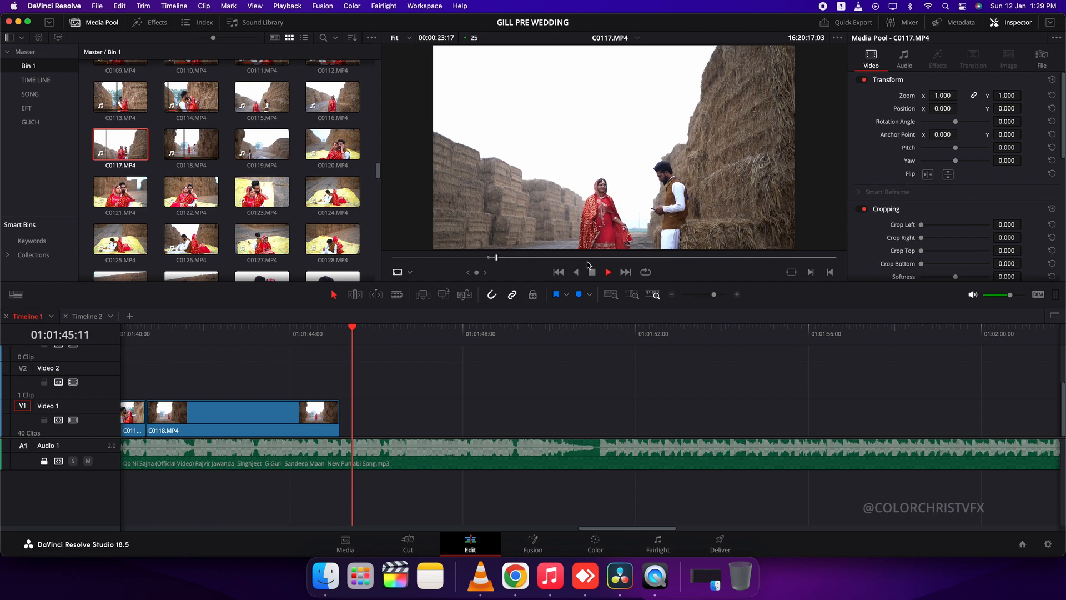
# Place the chosen section of C0117 on Video 2 and change its clip speed
pyautogui.moveTo(556, 239); pyautogui.dragTo(227, 377)
pyautogui.write('0')
pyautogui.press('Return')
# Move C0117 and C0118 further along the timeline, with C0118 starting at about 01:01:53, and return to C0114's end
pyautogui.moveTo(268, 411); pyautogui.dragTo(378, 414)
pyautogui.moveTo(313, 417); pyautogui.dragTo(721, 416)
pyautogui.click(150, 331)
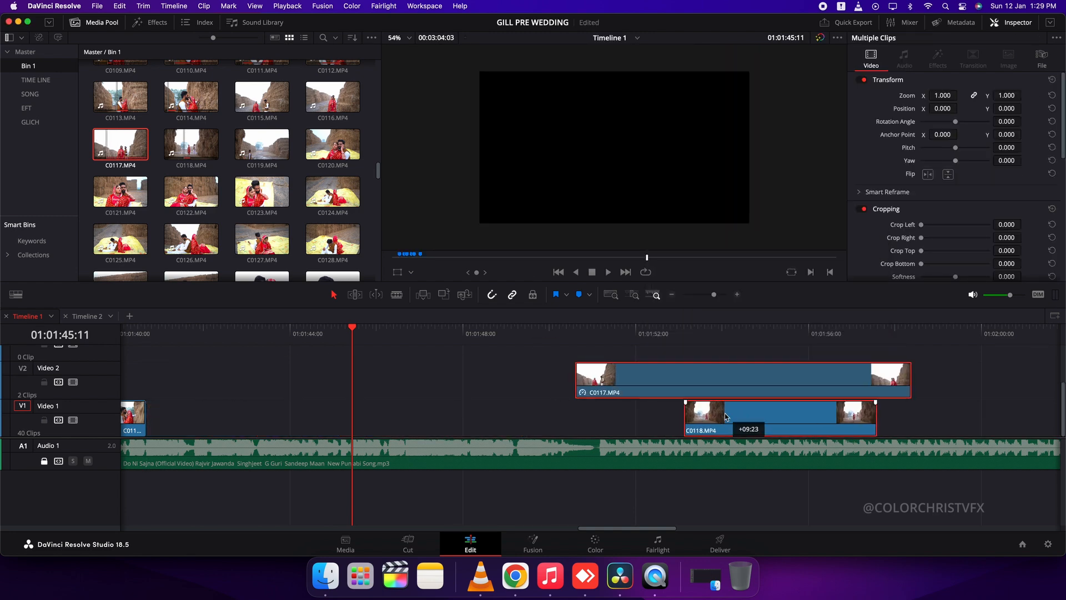
pyautogui.press('q')
# Go back to the first clips in Bin 1 and preview the station-sign shots C0002 to C0004
pyautogui.scroll(15, 261, 167)
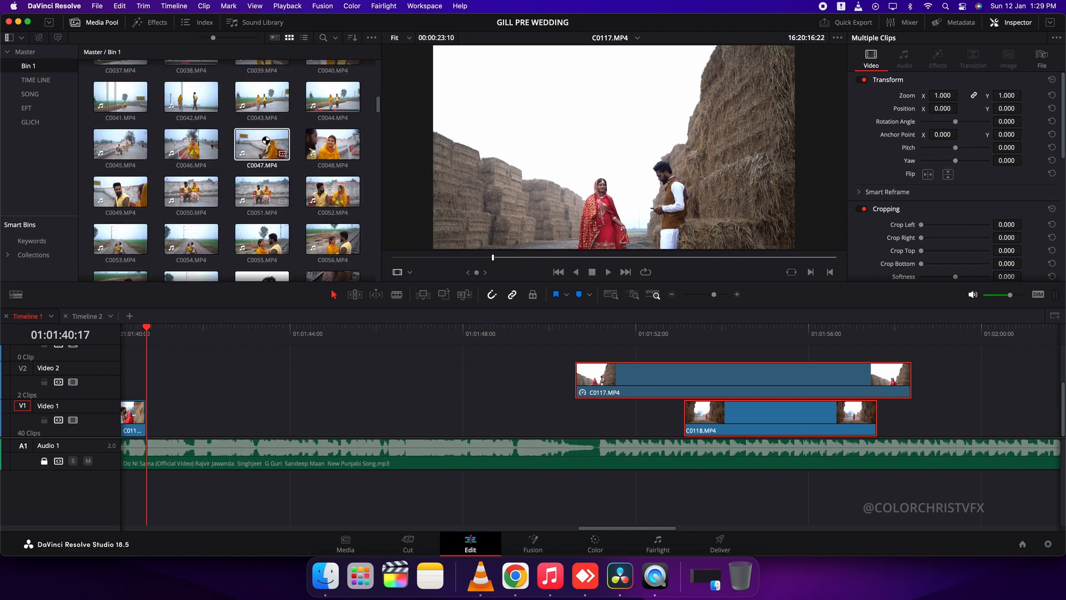
pyautogui.scroll(5, 293, 149)
pyautogui.click(262, 83)
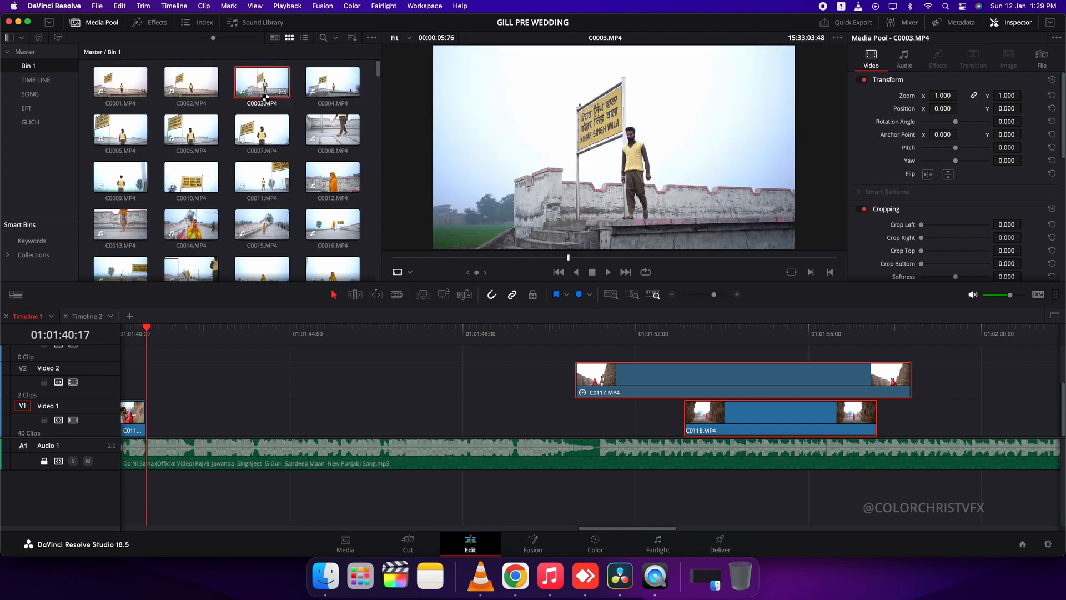
pyautogui.click(191, 82)
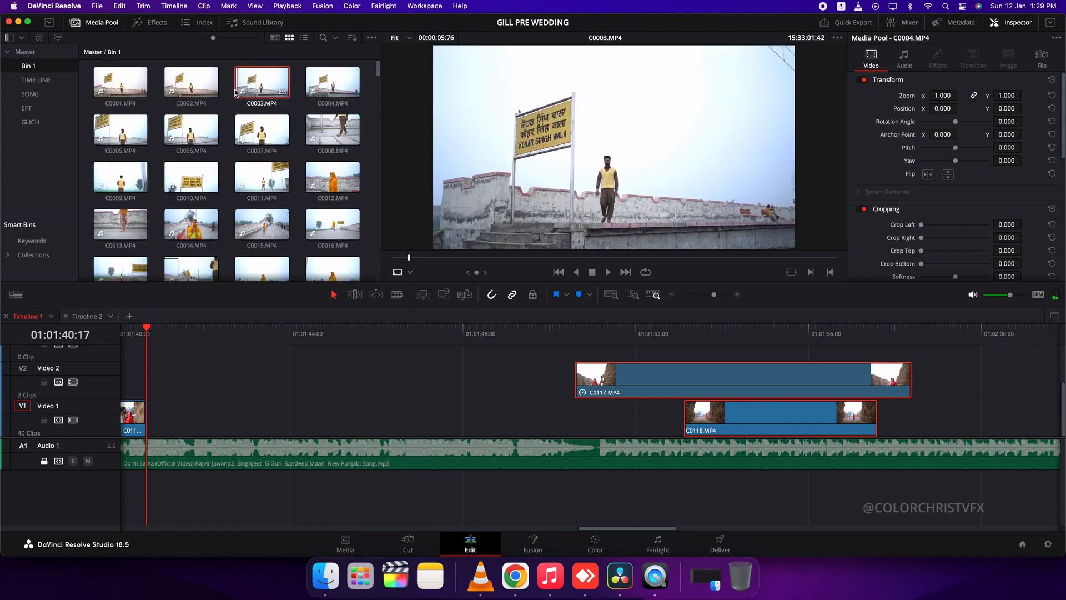
pyautogui.scroll(-5, 299, 330)
# Shorten C0021 around 01:00:28 by trimming its end and move it right up against C0032, leaving a gap after C0077
pyautogui.click(417, 333)
pyautogui.press('space')
pyautogui.scroll(-3, 248, 343)
pyautogui.click(251, 340)
pyautogui.scroll(3, 393, 341)
pyautogui.press('super+equal')
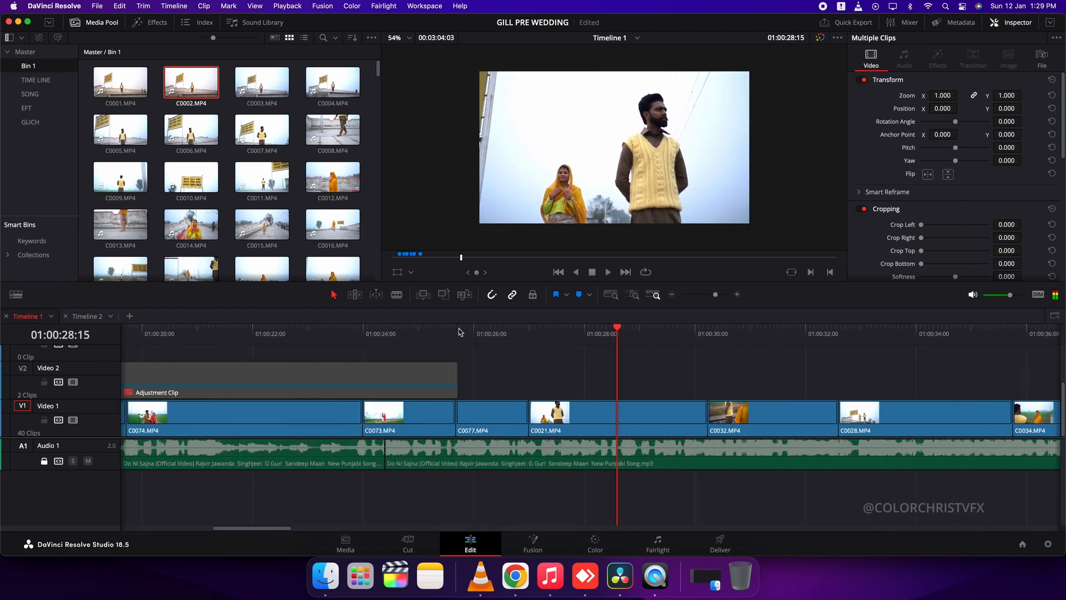
pyautogui.click(460, 333)
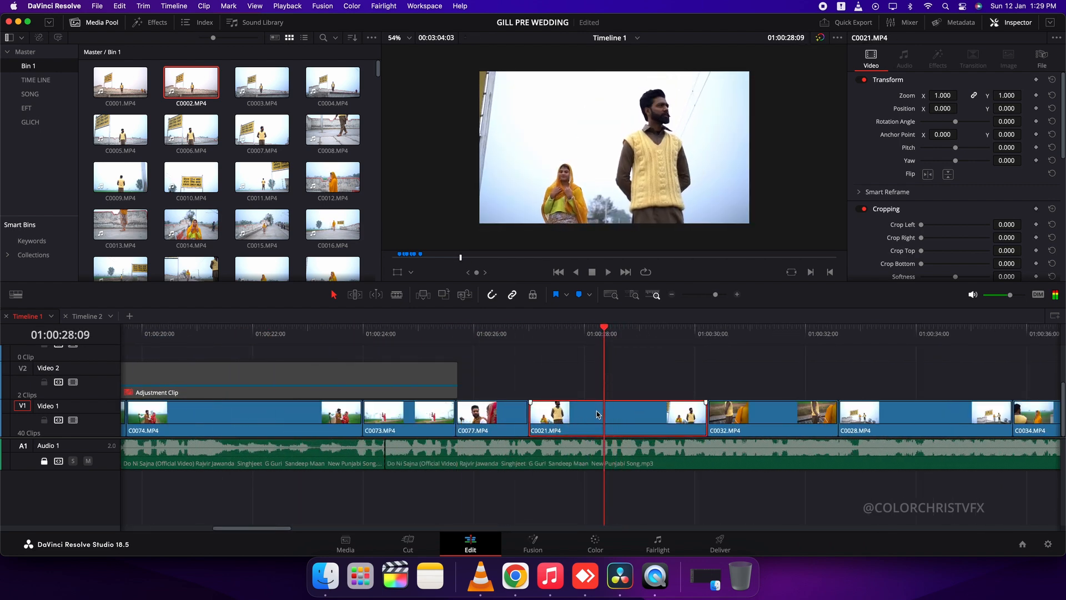
pyautogui.hotkey('shift', ']')
pyautogui.moveTo(617, 418); pyautogui.dragTo(685, 420)
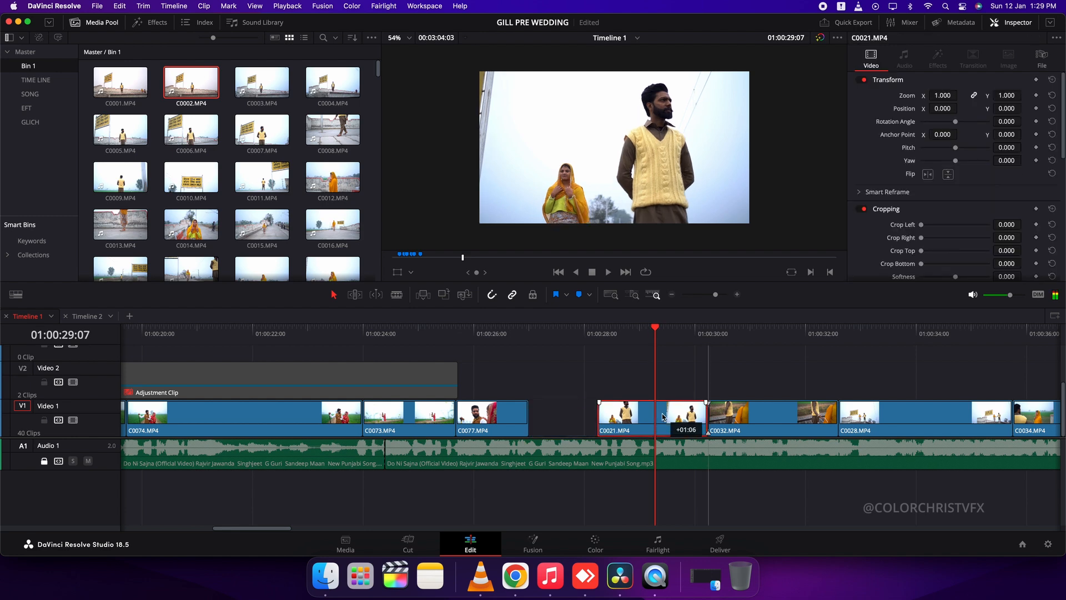
# Preview the station-sign clips C0011, C0009, C0007 and C0003 as candidates for the gap before C0021
pyautogui.doubleClick(273, 178)
pyautogui.moveTo(471, 259); pyautogui.dragTo(529, 345)
pyautogui.doubleClick(120, 179)
pyautogui.doubleClick(263, 131)
pyautogui.doubleClick(270, 98)
# Trim a section of C0004 to fit and place it on Video 1 in the gap between C0077 and C0021
pyautogui.hotkey('shift', ']')
pyautogui.click(641, 407)
pyautogui.hotkey('shift', '[')
pyautogui.moveTo(608, 384); pyautogui.dragTo(608, 424)
# Play across the inserted C0004 and move its cut to C0021 earlier, to 01:00:28:09
pyautogui.press('space')
pyautogui.hscroll(2, 568, 488)
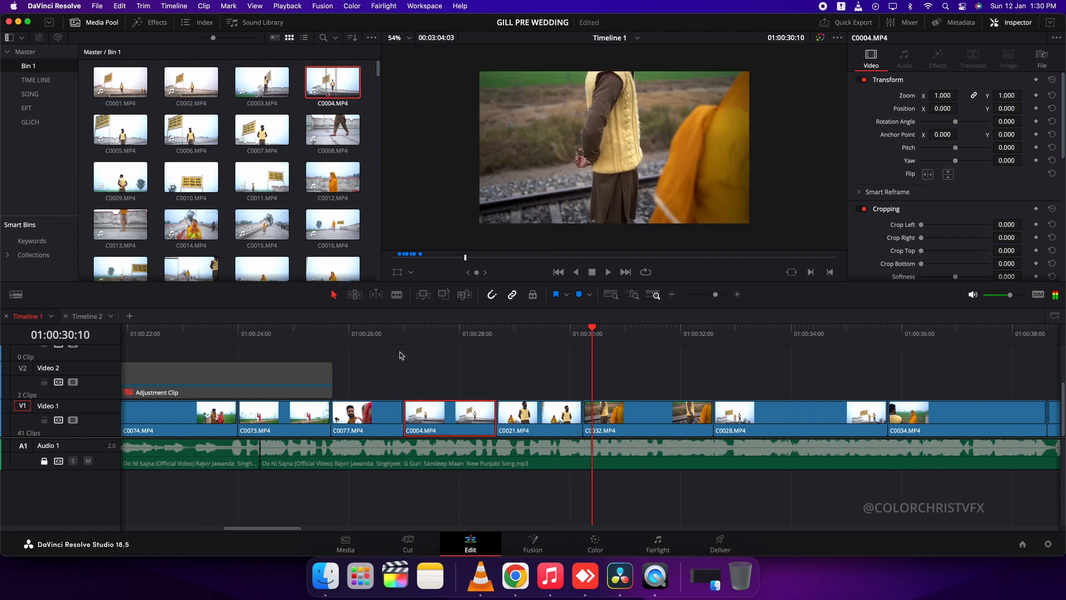
pyautogui.click(406, 334)
pyautogui.press('space')
pyautogui.moveTo(498, 413); pyautogui.dragTo(480, 412)
# Add an Additive Dissolve at the cut between C0004 and C0021 at 01:00:28:09 and play across it
pyautogui.click(478, 336)
pyautogui.click(162, 23)
pyautogui.doubleClick(131, 73)
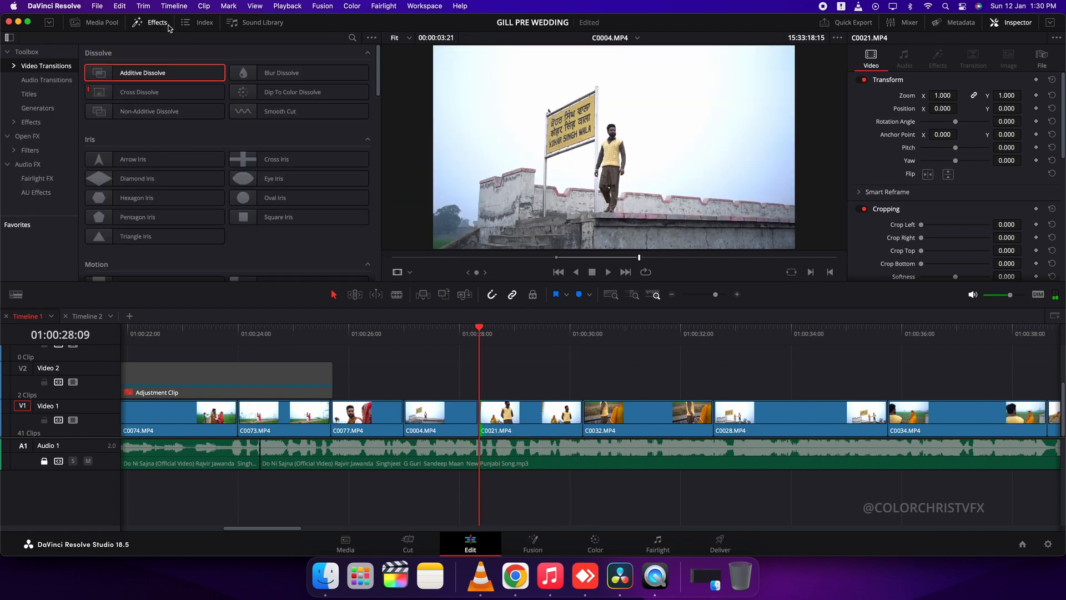
pyautogui.click(449, 333)
pyautogui.press('space')
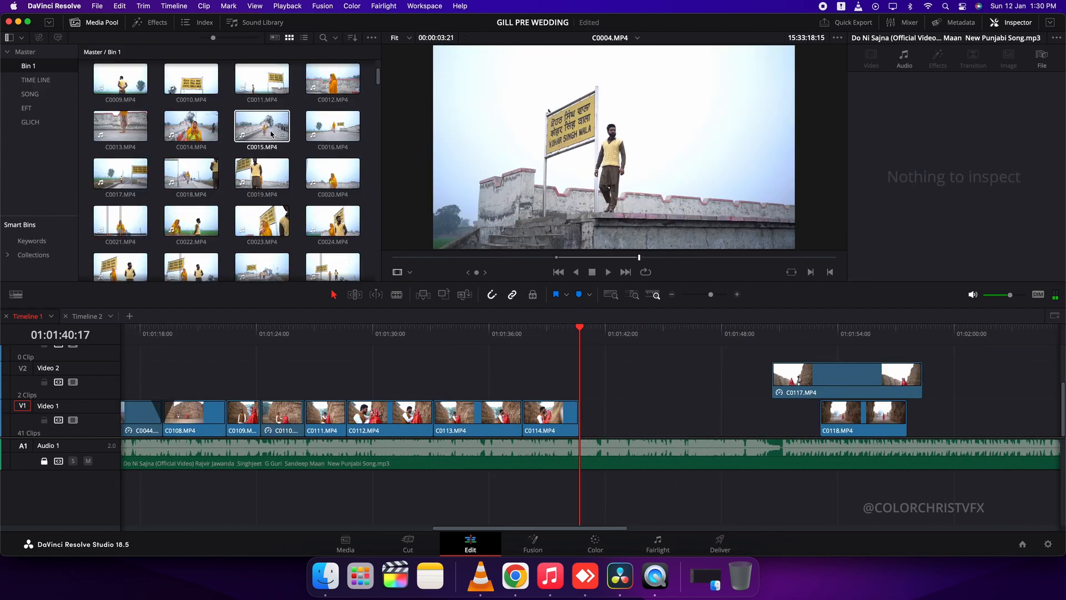
# Preview C0027 and C0045, then place a section of C0045 on Video 1 directly after C0114
pyautogui.scroll(-1, 264, 85)
pyautogui.click(264, 85)
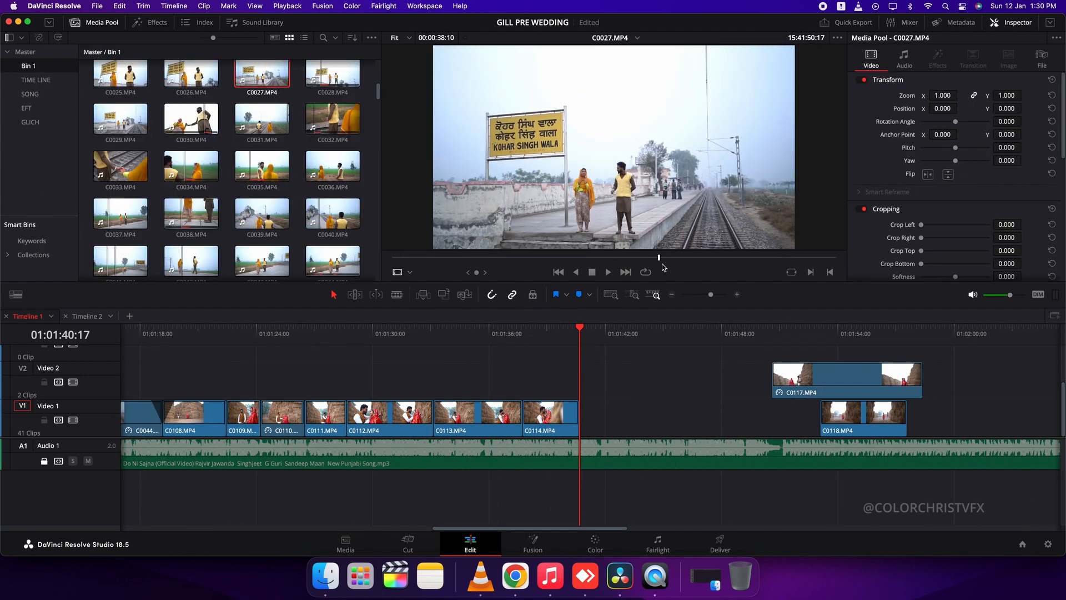
pyautogui.scroll(-4, 333, 192)
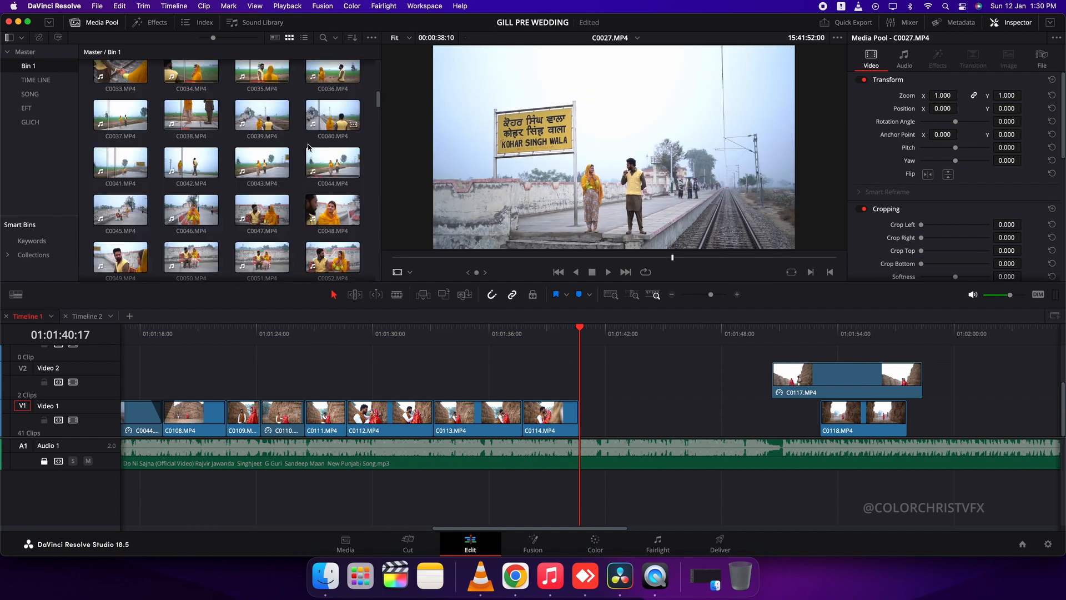
pyautogui.click(120, 177)
pyautogui.click(520, 259)
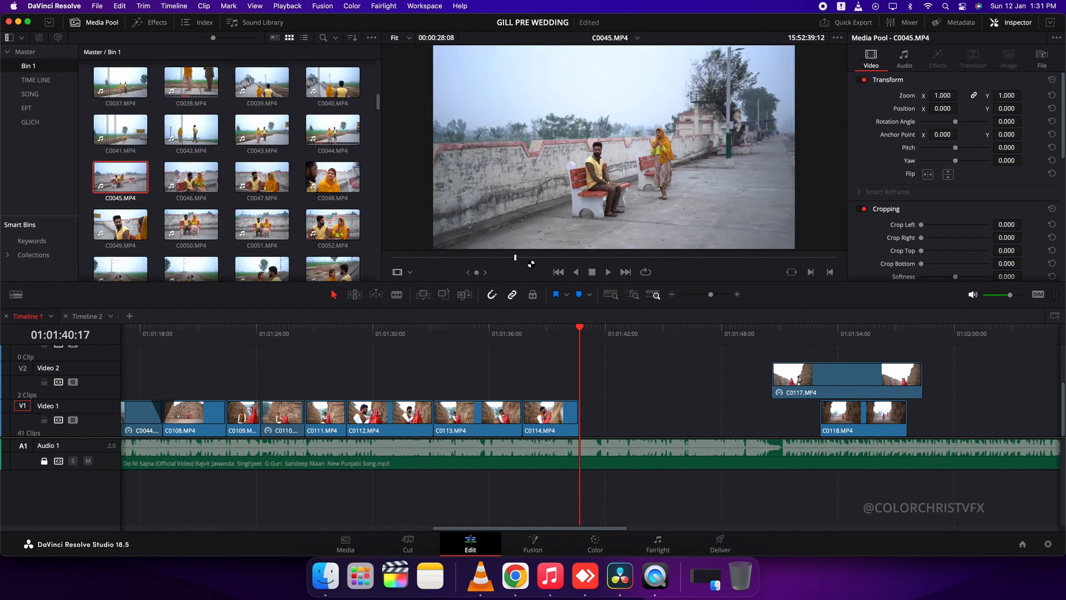
pyautogui.moveTo(605, 241); pyautogui.dragTo(621, 416)
# Set the speed of C0045 to 300% and trim its end at about 01:01:42
pyautogui.write('r300')
pyautogui.press('Return')
pyautogui.press('space')
pyautogui.press('super+equal')
pyautogui.press('super+equal')
pyautogui.press('super+b')
# Mark an in point in C0046, place it on Video 2 starting at the end of C0045, and play it
pyautogui.click(177, 192)
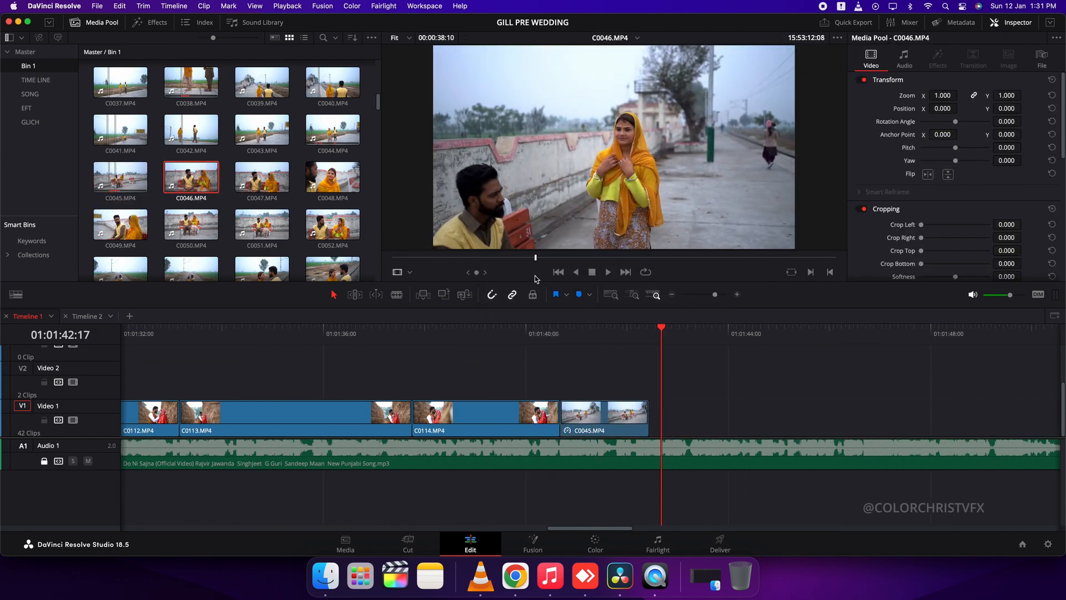
pyautogui.moveTo(537, 279)
pyautogui.mouseDown()
pyautogui.moveTo(523, 279)
pyautogui.moveTo(543, 260)
pyautogui.mouseUp()
pyautogui.press('i')
pyautogui.moveTo(602, 240); pyautogui.dragTo(652, 377)
pyautogui.click(622, 336)
pyautogui.press('space')
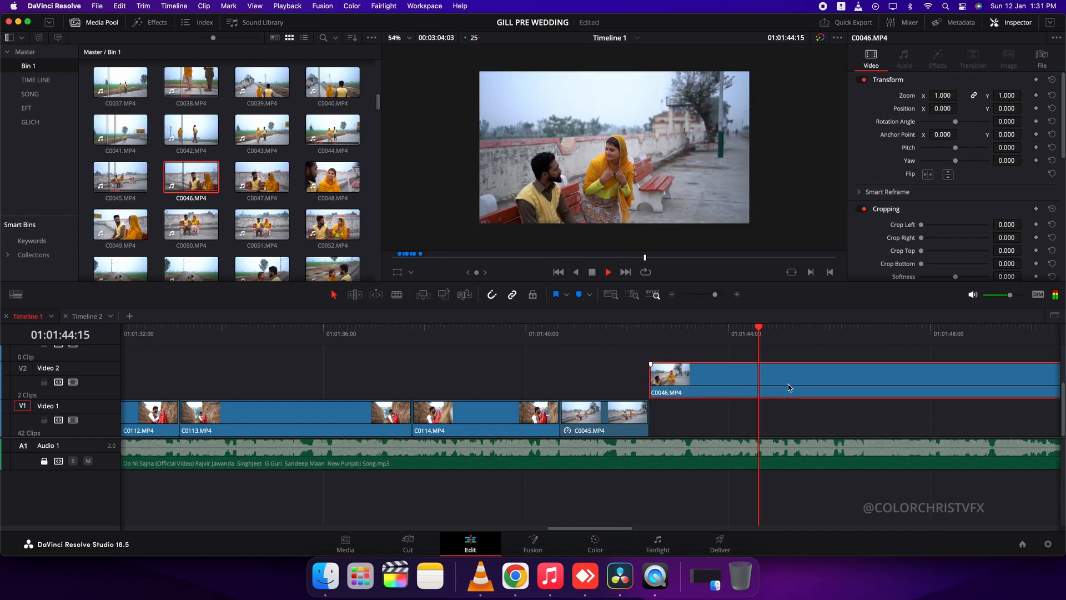
# Trim the end of C0046 to about 01:01:47:16 and move the clip down to Video 1 after C0045
pyautogui.press('super+b')
pyautogui.press('space')
pyautogui.click(951, 374)
pyautogui.press('BackSpace')
pyautogui.hscroll(5, 944, 375)
pyautogui.moveTo(605, 377); pyautogui.dragTo(605, 414)
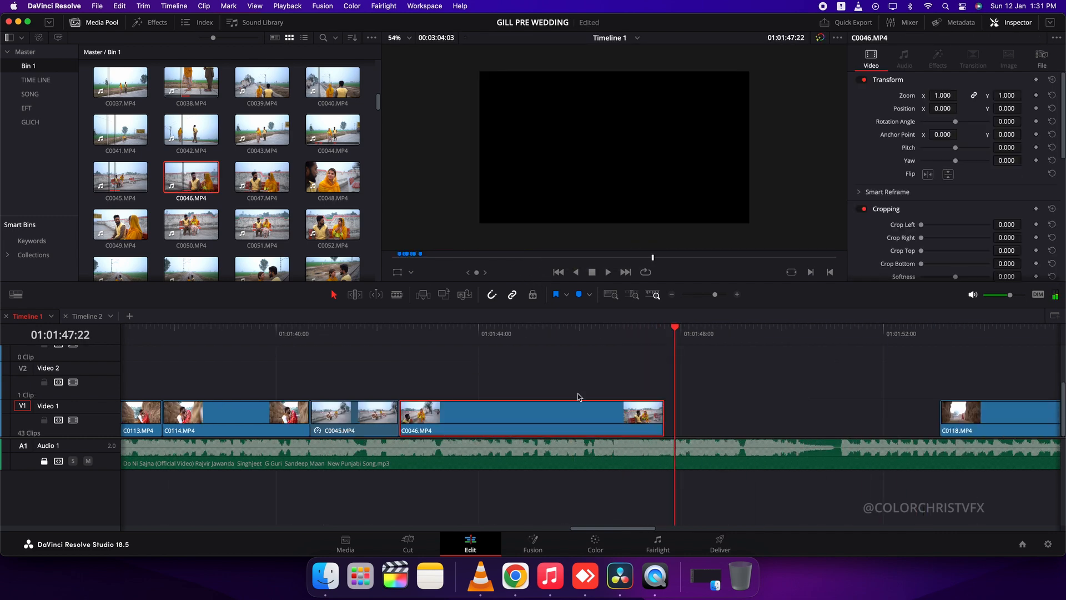
# Preview C0047, C0048 and C0049, and place C0049 from a marked in point on Video 2 near the start of C0118
pyautogui.click(266, 179)
pyautogui.click(330, 179)
pyautogui.click(261, 233)
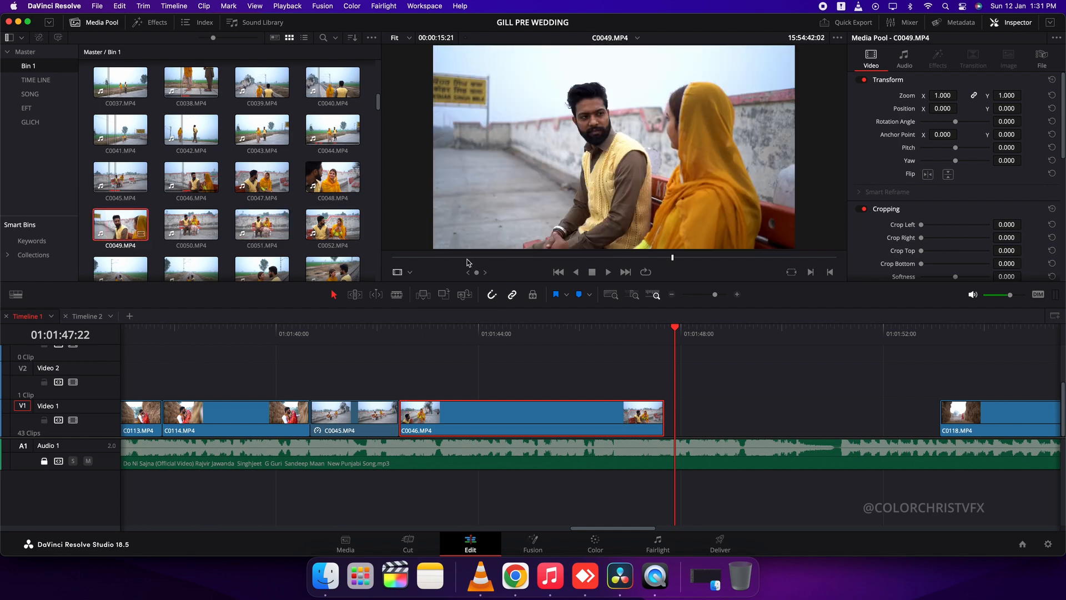
pyautogui.press('i')
pyautogui.moveTo(604, 242); pyautogui.dragTo(928, 383)
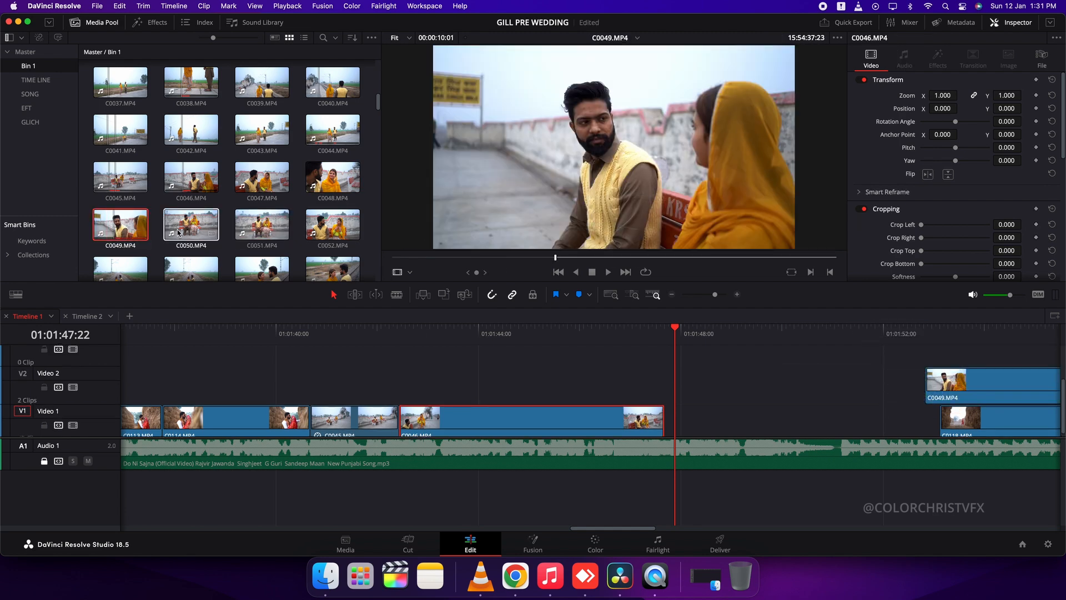
# Place C0051 on the timeline after C0046 and trim its end to about 01:01:50
pyautogui.click(262, 227)
pyautogui.moveTo(603, 242); pyautogui.dragTo(740, 407)
pyautogui.press('space')
pyautogui.press('super+b')
pyautogui.click(831, 359)
pyautogui.press('BackSpace')
# Move C0049 right up against C0051 on Video 2 and trim its end to about 01:01:52:16
pyautogui.moveTo(962, 387); pyautogui.dragTo(831, 387)
pyautogui.press('space')
pyautogui.hscroll(5, 876, 376)
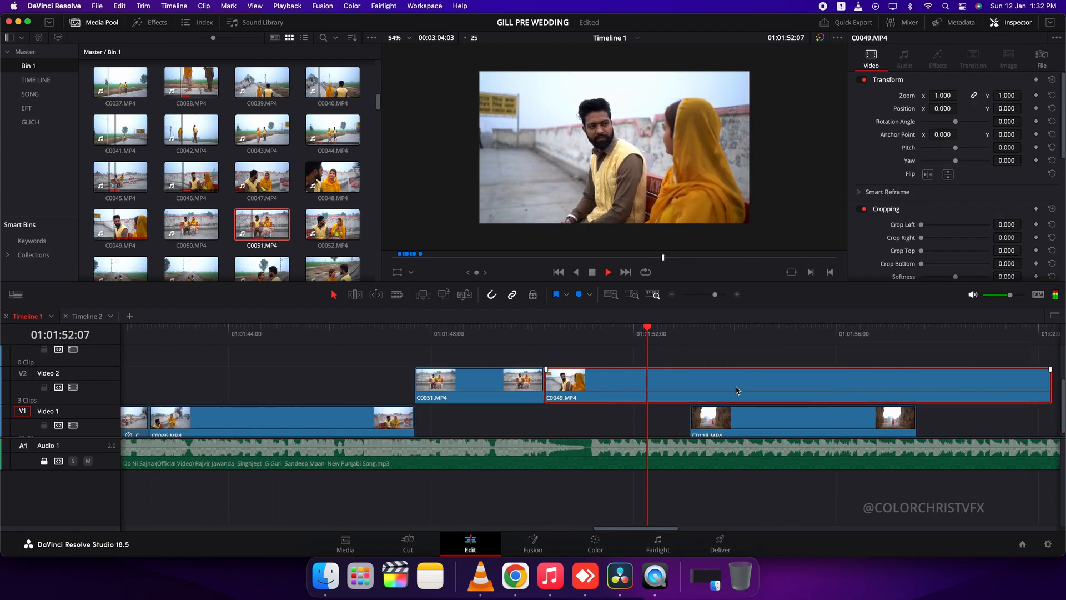
pyautogui.press('super+b')
pyautogui.press('space')
pyautogui.click(738, 391)
pyautogui.press('BackSpace')
# Move C0051 and C0049 down to Video 1 after C0046 and shift C0118 later to about 01:01:56
pyautogui.moveTo(467, 387); pyautogui.dragTo(466, 425)
pyautogui.click(417, 334)
pyautogui.moveTo(603, 386); pyautogui.dragTo(728, 423)
pyautogui.hscroll(3, 625, 398)
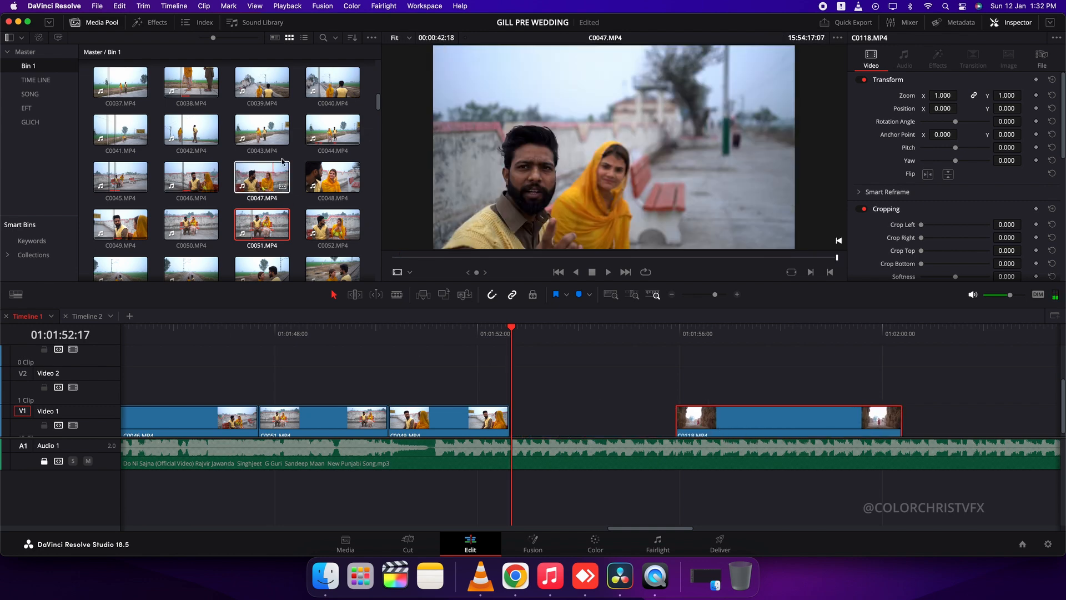
# Preview the railway clips C0055, C0054 and C0053, and place C0054 on Video 2 from the end of C0049
pyautogui.scroll(-1, 266, 234)
pyautogui.click(270, 235)
pyautogui.click(192, 238)
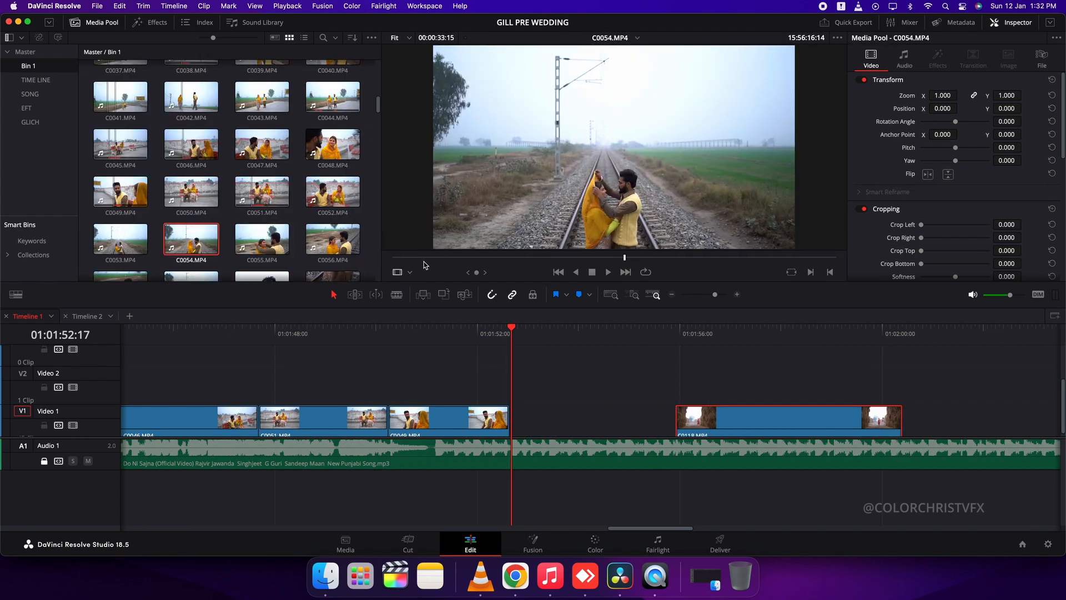
pyautogui.click(389, 335)
pyautogui.press('space')
pyautogui.hscroll(3, 488, 362)
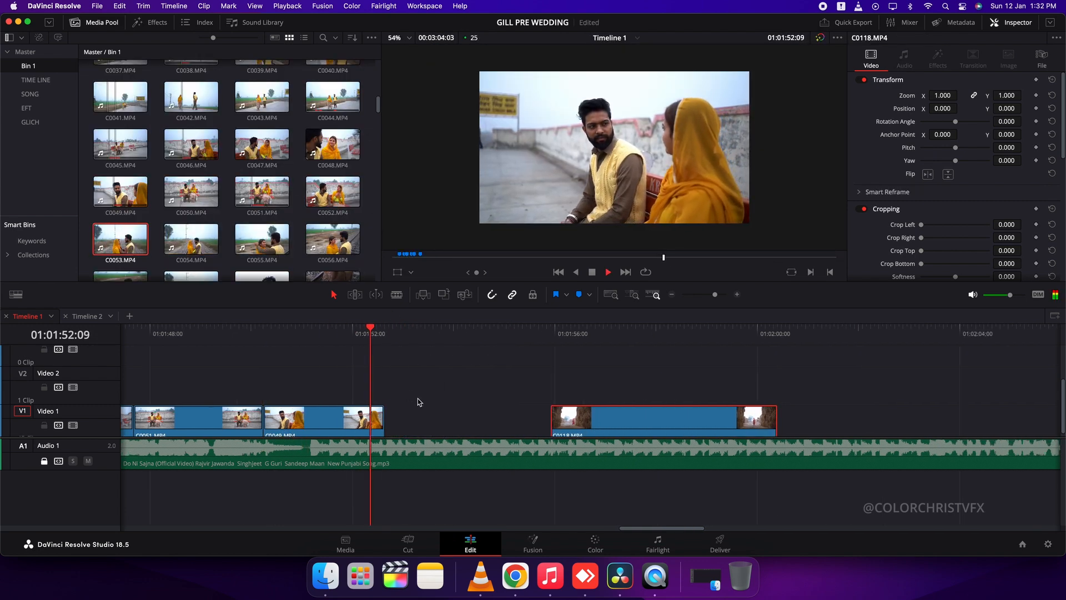
pyautogui.click(191, 239)
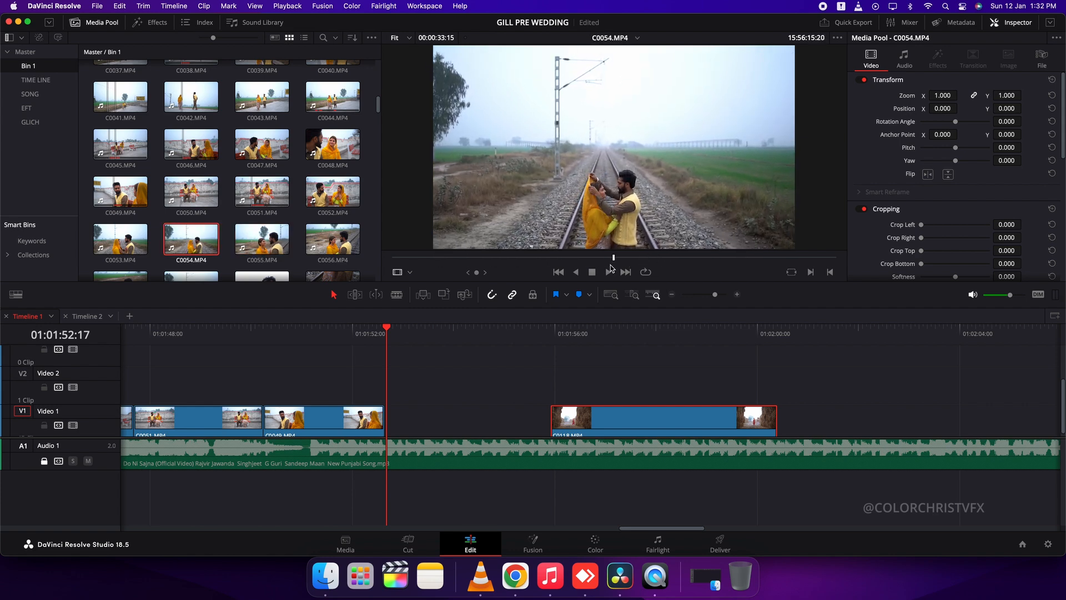
pyautogui.moveTo(433, 357); pyautogui.dragTo(438, 384)
pyautogui.scroll(-1, 521, 375)
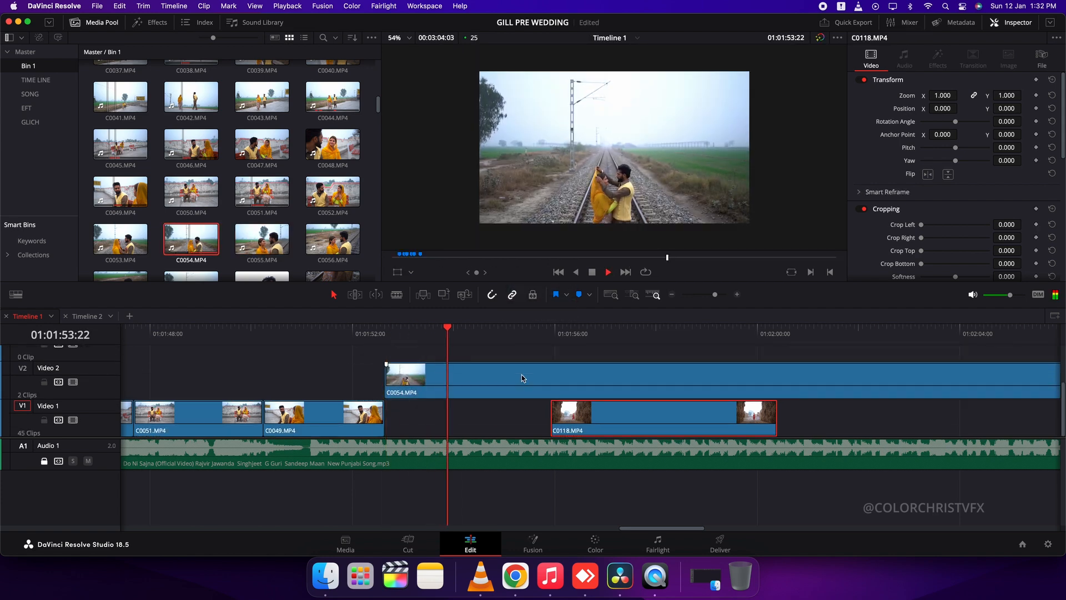
# Move C0118 and C0054 later on the timeline to free up space after C0049
pyautogui.moveTo(602, 424); pyautogui.dragTo(756, 423)
pyautogui.moveTo(476, 388); pyautogui.dragTo(765, 386)
pyautogui.press('super+minus')
pyautogui.press('super+minus')
pyautogui.press('Up')
pyautogui.moveTo(695, 420); pyautogui.dragTo(833, 395)
pyautogui.press('super+minus')
pyautogui.press('super+minus')
pyautogui.press('super+minus')
pyautogui.press('super+minus')
pyautogui.press('super+minus')
pyautogui.press('super+equal')
pyautogui.press('super+equal')
pyautogui.press('super+equal')
pyautogui.press('super+equal')
# Preview C0116 and C0117, place C0117 on Video 2 from the end of C0049, and speed it up
pyautogui.scroll(-3, 328, 242)
pyautogui.scroll(-12, 283, 242)
pyautogui.scroll(-1, 283, 243)
pyautogui.click(333, 129)
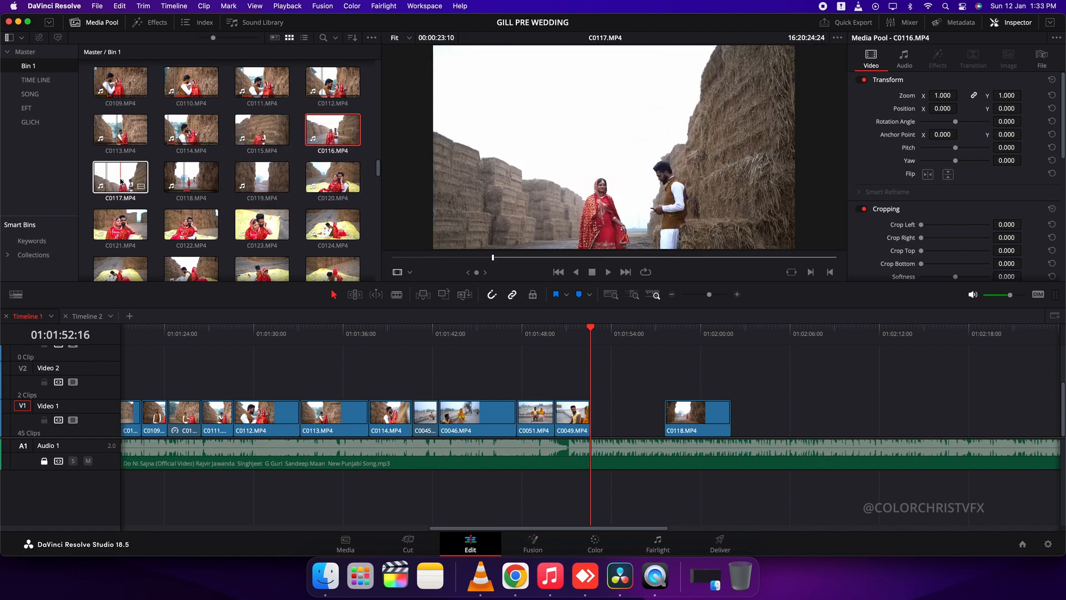
pyautogui.moveTo(605, 237); pyautogui.dragTo(641, 373)
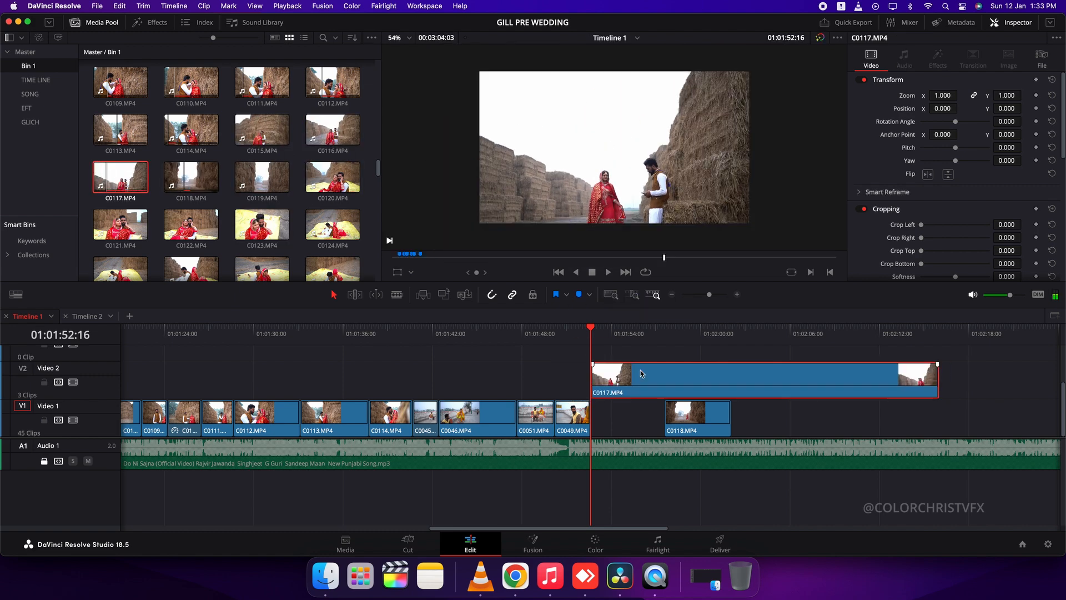
pyautogui.press('r')
pyautogui.press('Return')
# Move C0118 later to start at the end of C0117 and play through C0117
pyautogui.moveTo(683, 412); pyautogui.dragTo(781, 413)
pyautogui.press('space')
pyautogui.press('super+equal')
pyautogui.press('super+equal')
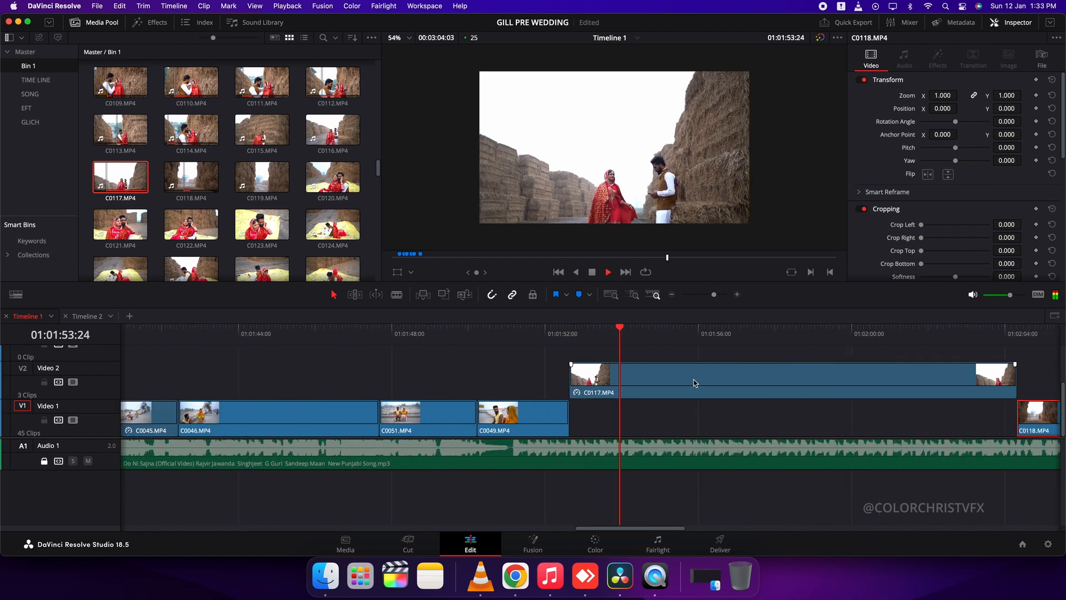
# Ripple-trim the start and end of C0117 to finish at about 01:01:56 and move it down to Video 1
pyautogui.press('space')
pyautogui.hotkey('shift', '[')
pyautogui.moveTo(684, 388); pyautogui.dragTo(643, 394)
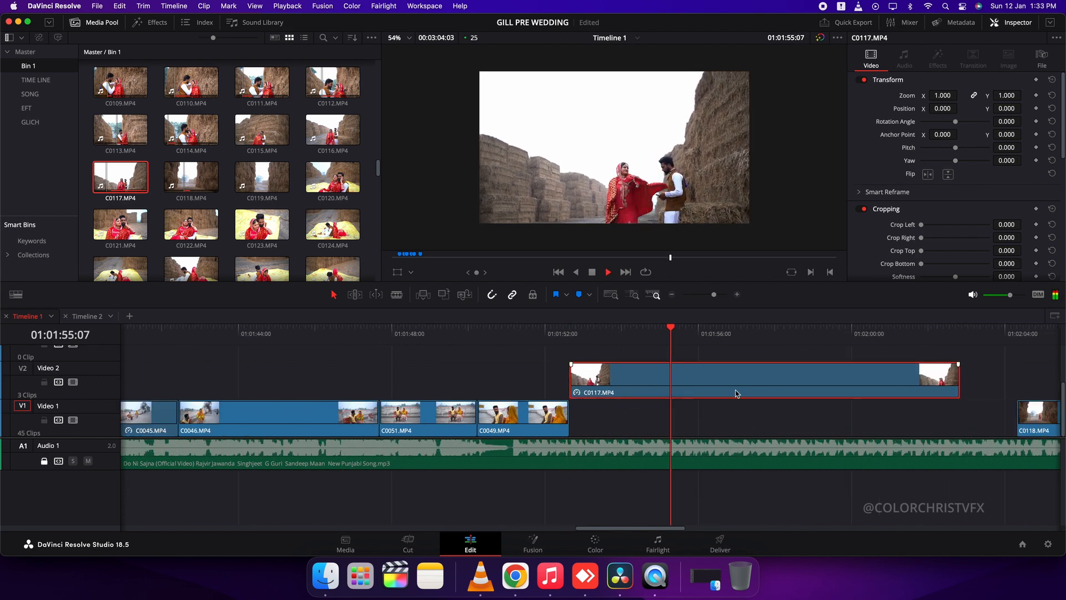
pyautogui.hotkey('shift', ']')
pyautogui.press('space')
pyautogui.hotkey('alt', 'Down')
# Close the gap between C0117 and C0118, play into C0118 and trim off its end
pyautogui.click(796, 415)
pyautogui.press('BackSpace')
pyautogui.press('space')
pyautogui.hscroll(5, 807, 410)
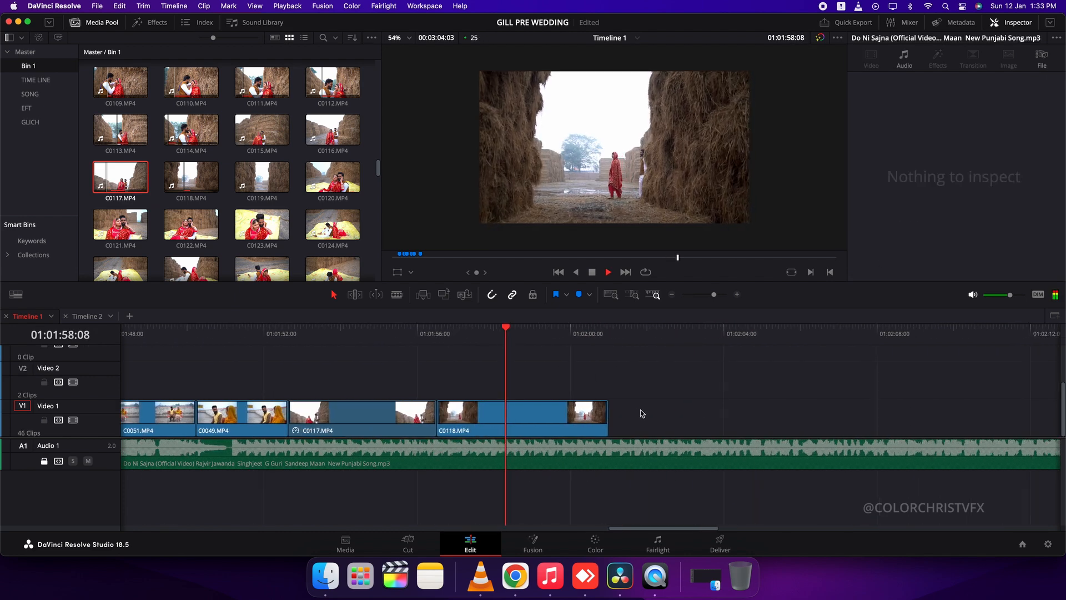
pyautogui.press('super+b')
pyautogui.click(597, 415)
pyautogui.press('BackSpace')
# Move C0118 later, extend the end of C0117 to about 01:01:59:21, and close the gap before C0118
pyautogui.click(383, 333)
pyautogui.press('space')
pyautogui.moveTo(478, 414); pyautogui.dragTo(628, 414)
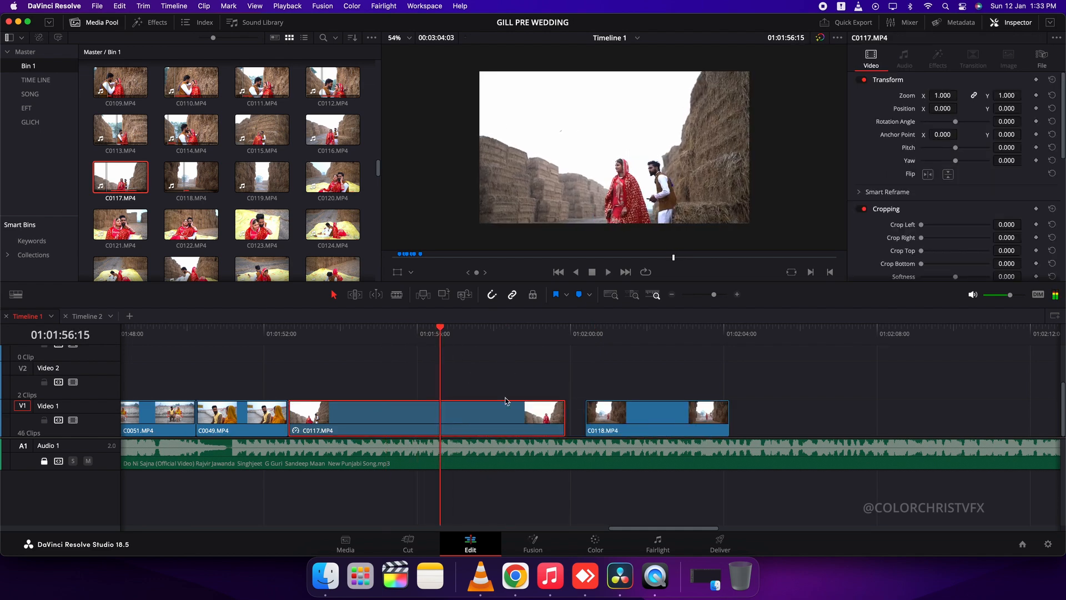
pyautogui.moveTo(642, 430); pyautogui.dragTo(787, 430)
pyautogui.click(636, 425)
pyautogui.press('BackSpace')
# Extend the end of C0118, then cut it back to finish at about 01:02:04:19
pyautogui.moveTo(709, 421); pyautogui.dragTo(910, 419)
pyautogui.hscroll(5, 865, 418)
pyautogui.press('super+b')
pyautogui.click(531, 418)
pyautogui.press('BackSpace')
pyautogui.press('space')
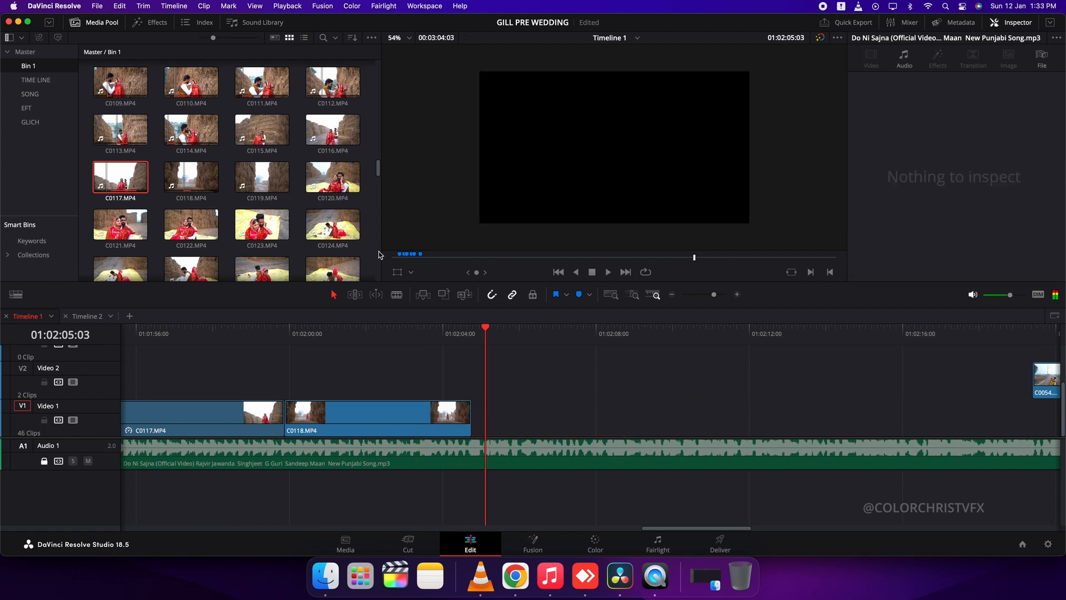
# Preview C0120 and C0136, and place a section of C0136 on Video 1 directly after C0118
pyautogui.click(327, 179)
pyautogui.scroll(-5, 328, 228)
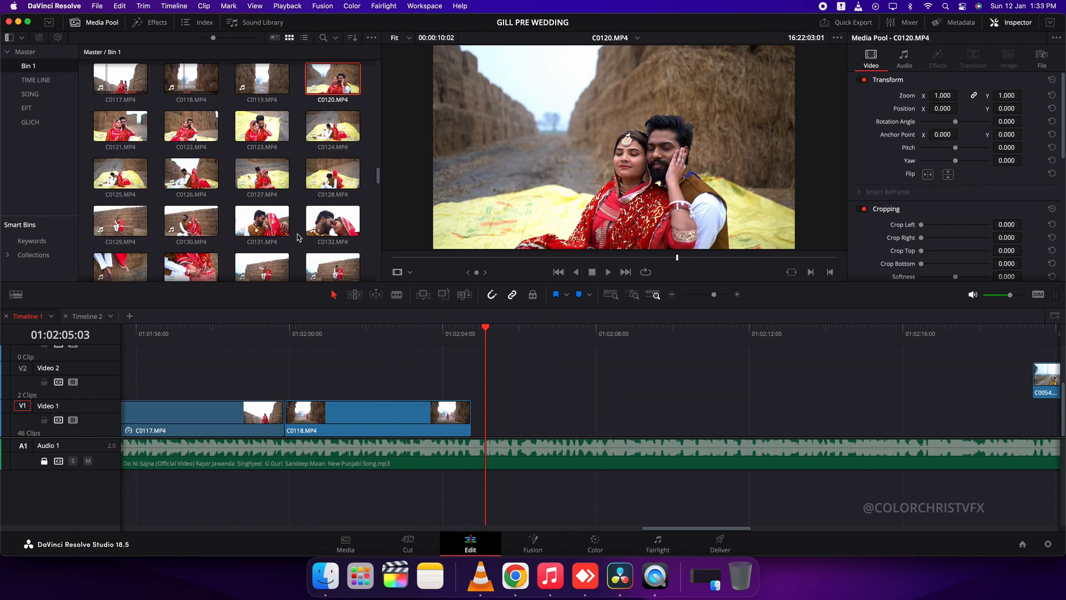
pyautogui.moveTo(475, 263); pyautogui.dragTo(502, 271)
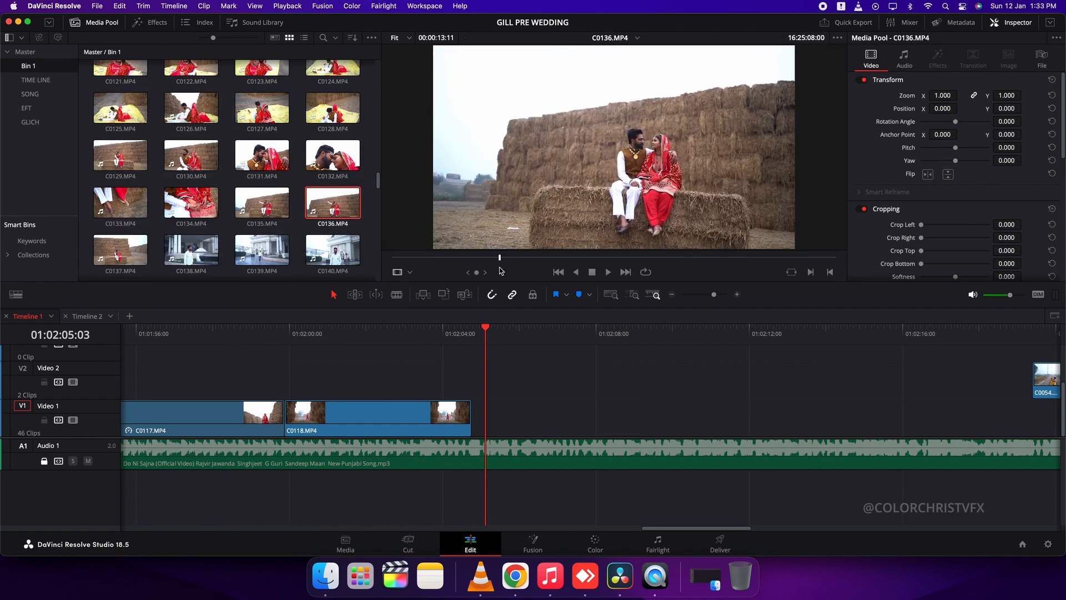
pyautogui.moveTo(603, 238); pyautogui.dragTo(500, 413)
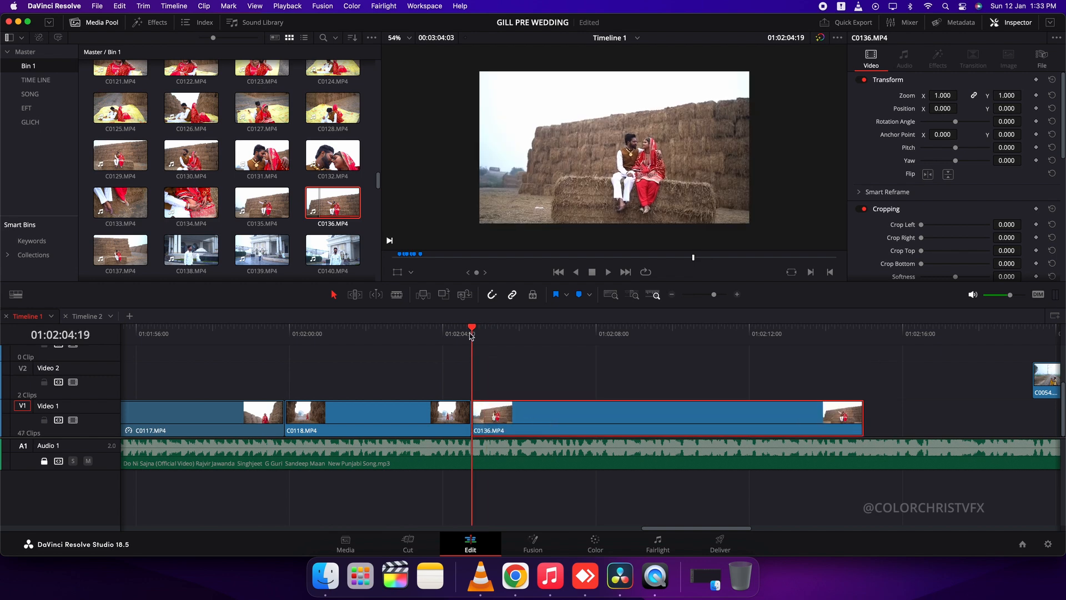
# Add a Non-Additive Dissolve at the cut between C0118 and C0136 and play from before it
pyautogui.click(157, 22)
pyautogui.moveTo(154, 111); pyautogui.dragTo(473, 414)
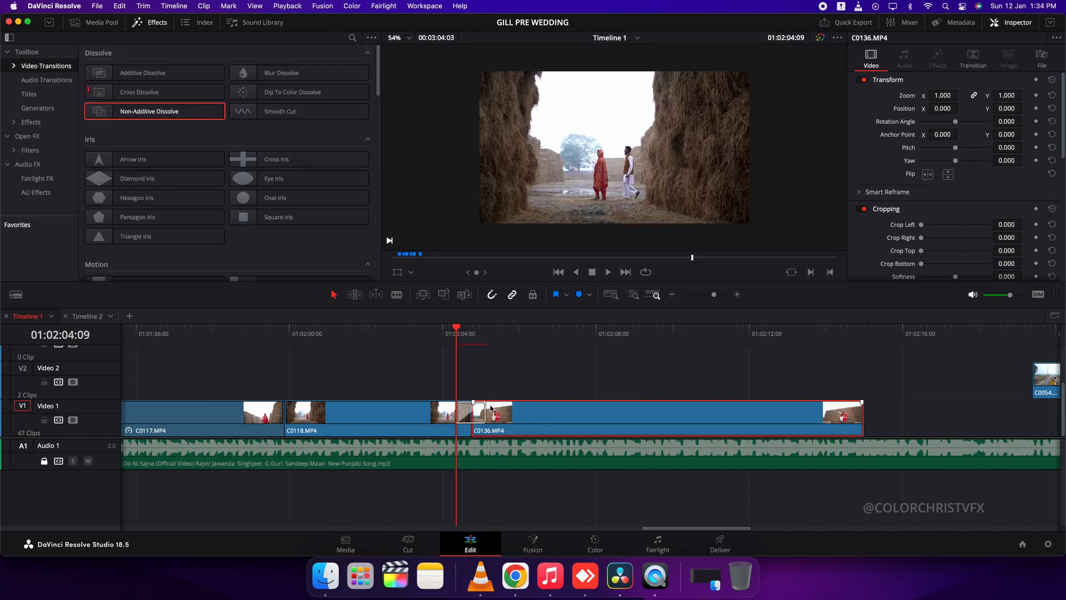
pyautogui.click(305, 334)
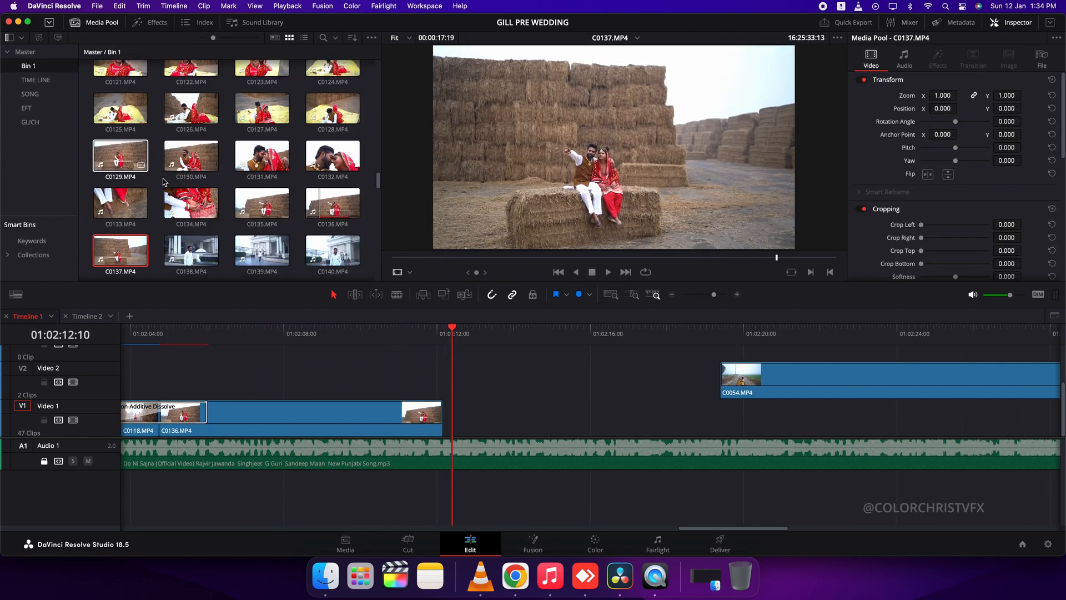
# Place C0134 on Video 1 directly after C0136 and trim its end to about 01:02:15
pyautogui.click(191, 203)
pyautogui.moveTo(599, 239); pyautogui.dragTo(409, 390)
pyautogui.hscroll(-3, 408, 390)
pyautogui.moveTo(445, 421); pyautogui.dragTo(436, 422)
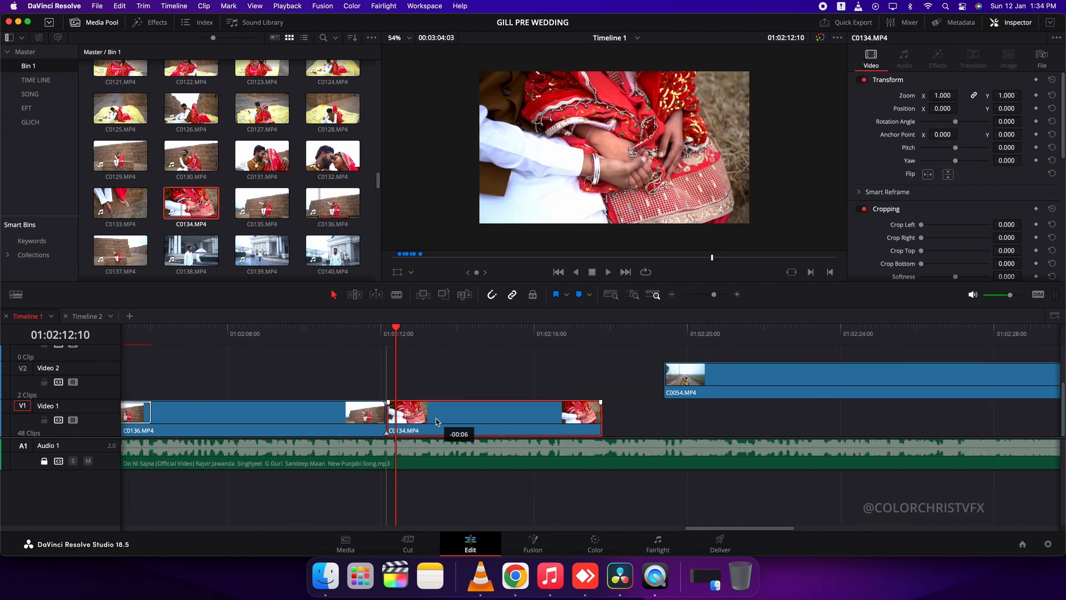
pyautogui.press('super+b')
pyautogui.click(547, 430)
pyautogui.press('BackSpace')
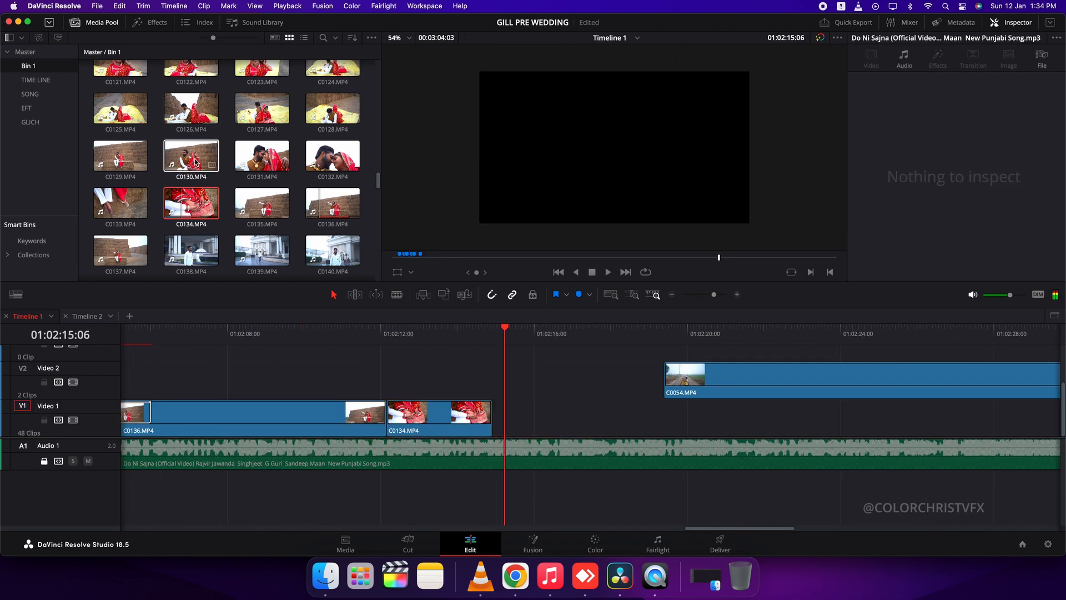
# Preview C0130 and C0120, place C0120 on Video 1 directly after C0134, and trim its end to about 01:02:18:04
pyautogui.click(186, 161)
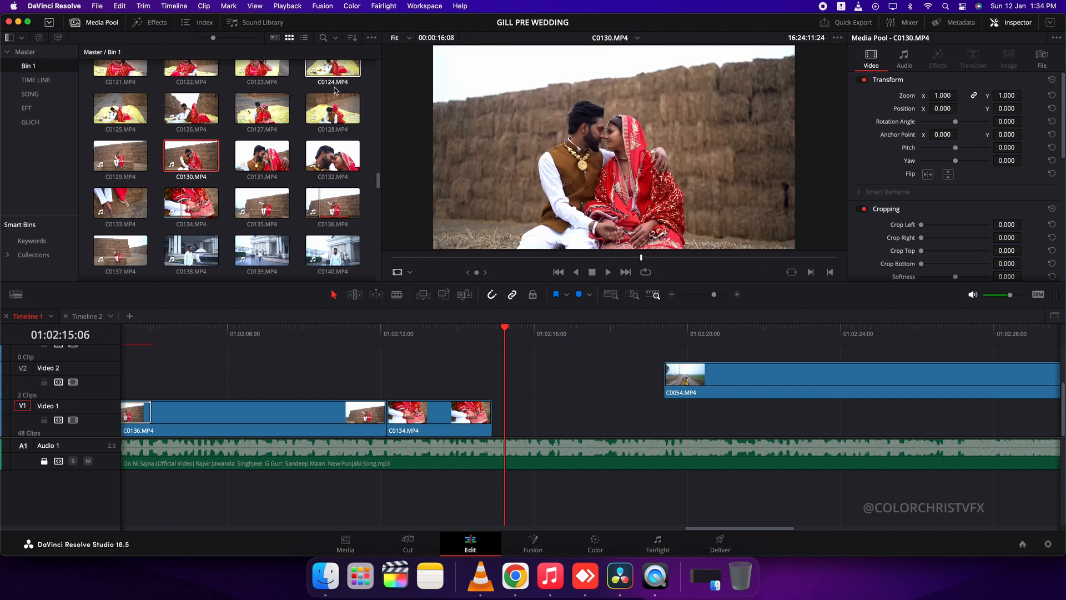
pyautogui.scroll(3, 335, 75)
pyautogui.click(333, 77)
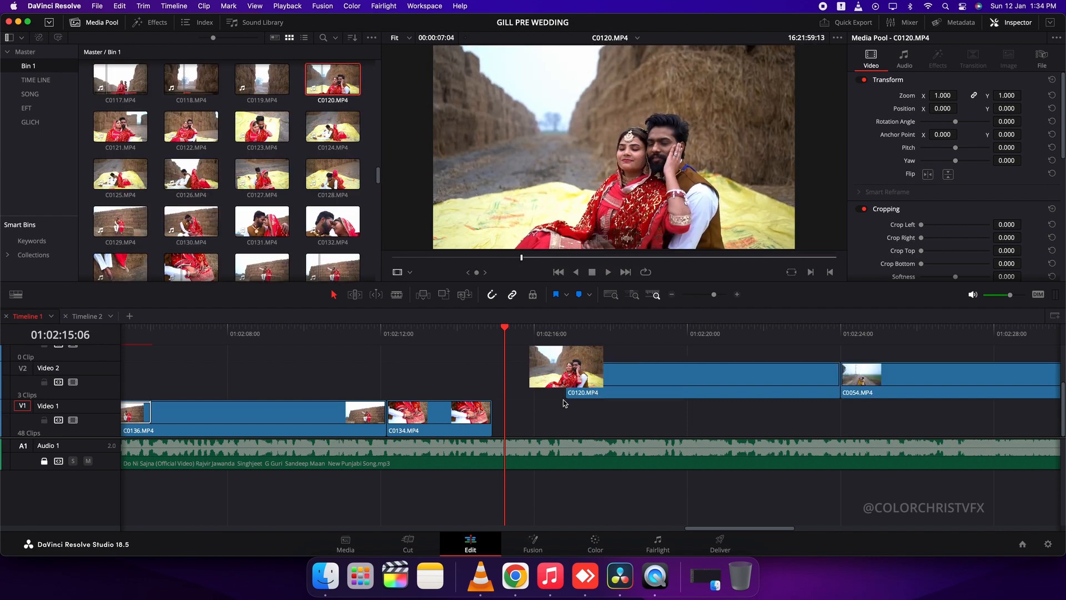
pyautogui.moveTo(574, 341); pyautogui.dragTo(532, 421)
pyautogui.press('BackSpace')
# Move C0054 down to Video 1 directly after C0120 and trim its end to about 01:02:21
pyautogui.moveTo(888, 379); pyautogui.dragTo(665, 424)
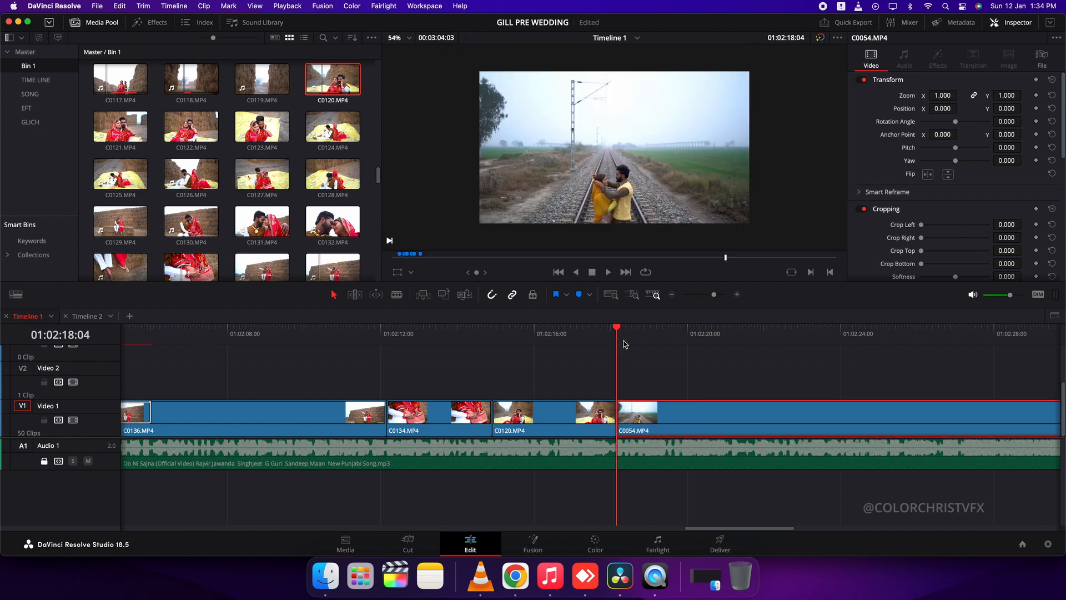
pyautogui.press('space')
pyautogui.click(422, 419)
pyautogui.press('BackSpace')
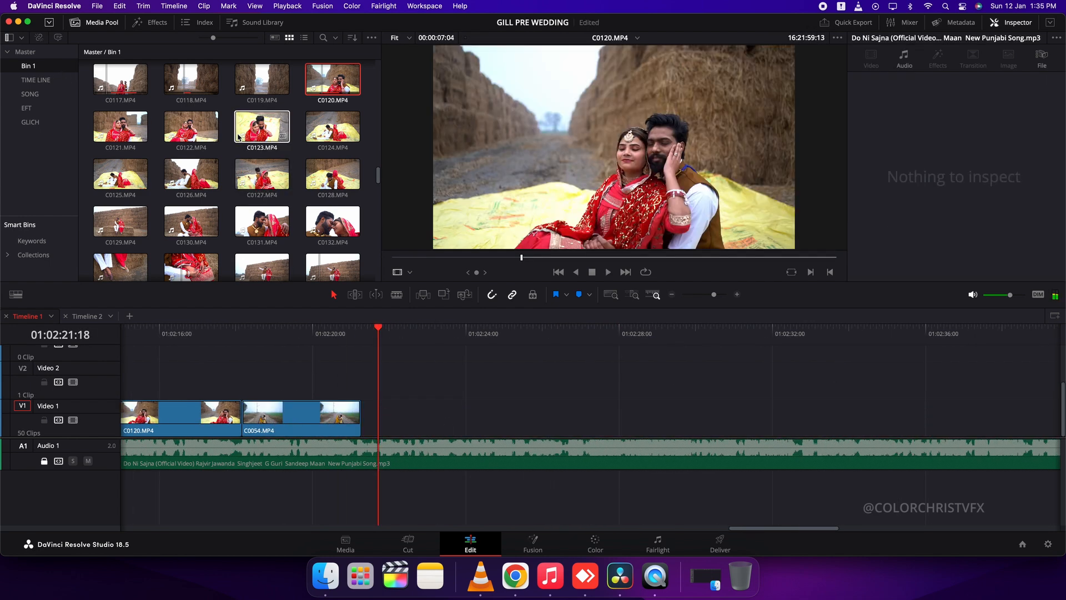
# Place a section of C0057 on Video 1 directly after C0054 and trim its end to about 01:02:24
pyautogui.scroll(15, 243, 140)
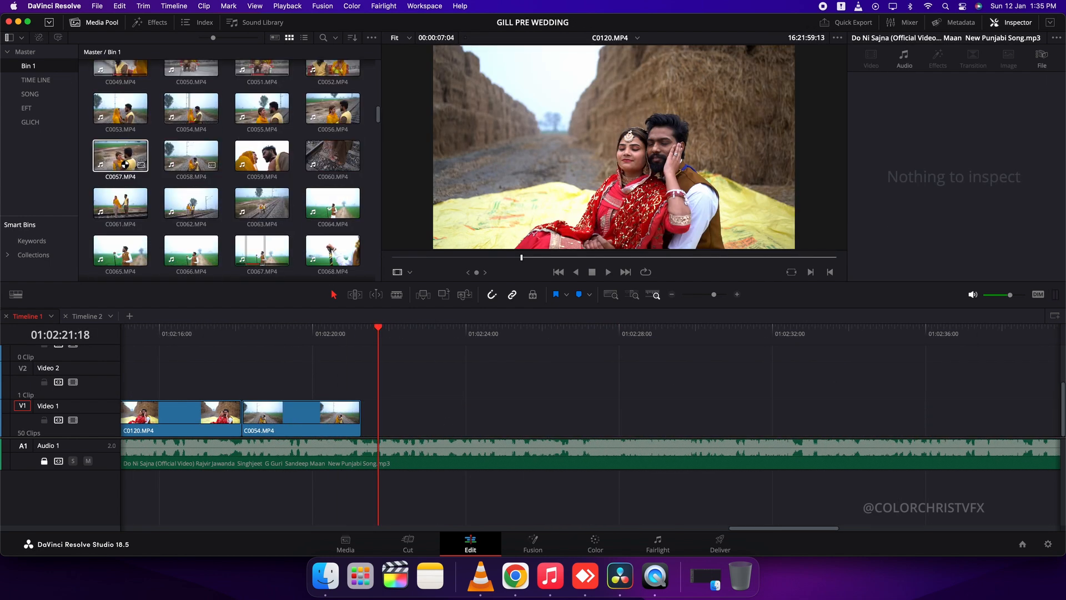
pyautogui.click(127, 165)
pyautogui.moveTo(601, 238); pyautogui.dragTo(364, 420)
pyautogui.hscroll(5, 467, 417)
pyautogui.press('space')
pyautogui.press('super+b')
pyautogui.click(330, 427)
pyautogui.press('BackSpace')
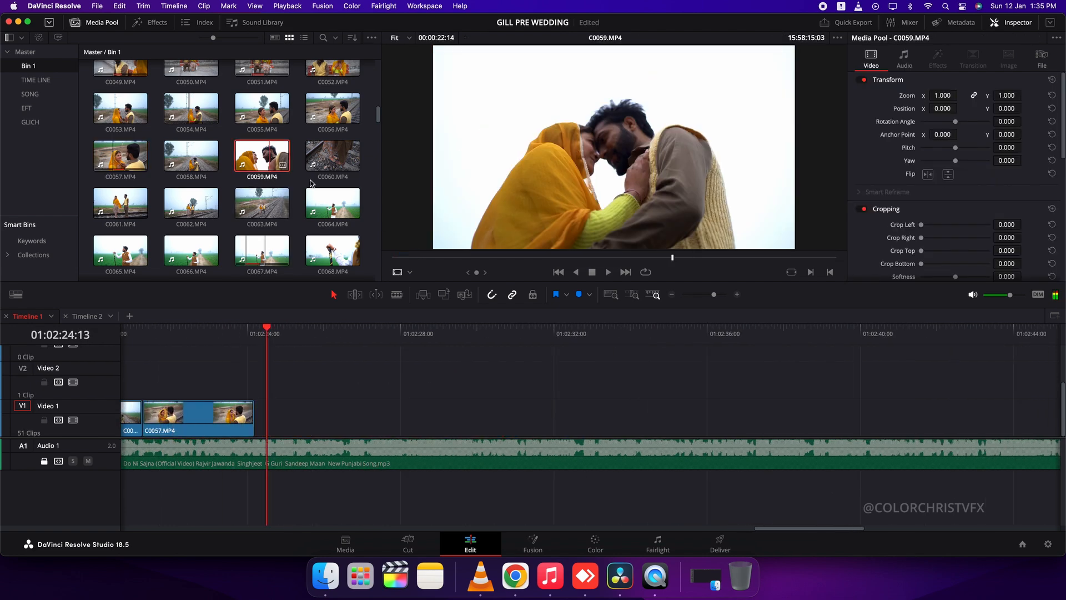
# Preview C0059 and C0058, place C0058 on Video 1 directly after C0057, and trim its end to about 01:02:30
pyautogui.click(261, 155)
pyautogui.press('Left')
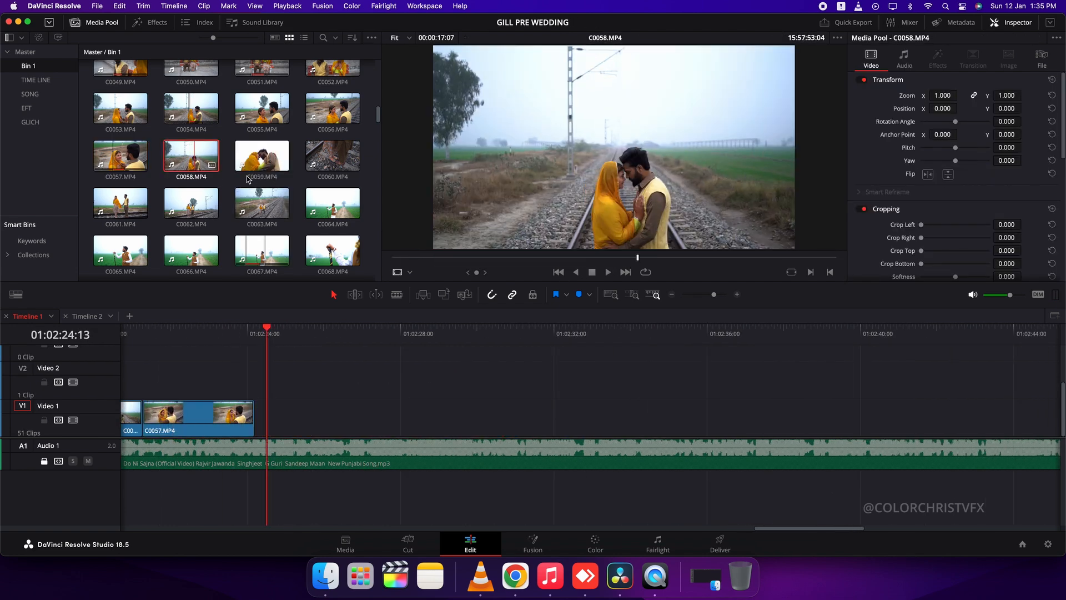
pyautogui.moveTo(569, 274); pyautogui.dragTo(352, 421)
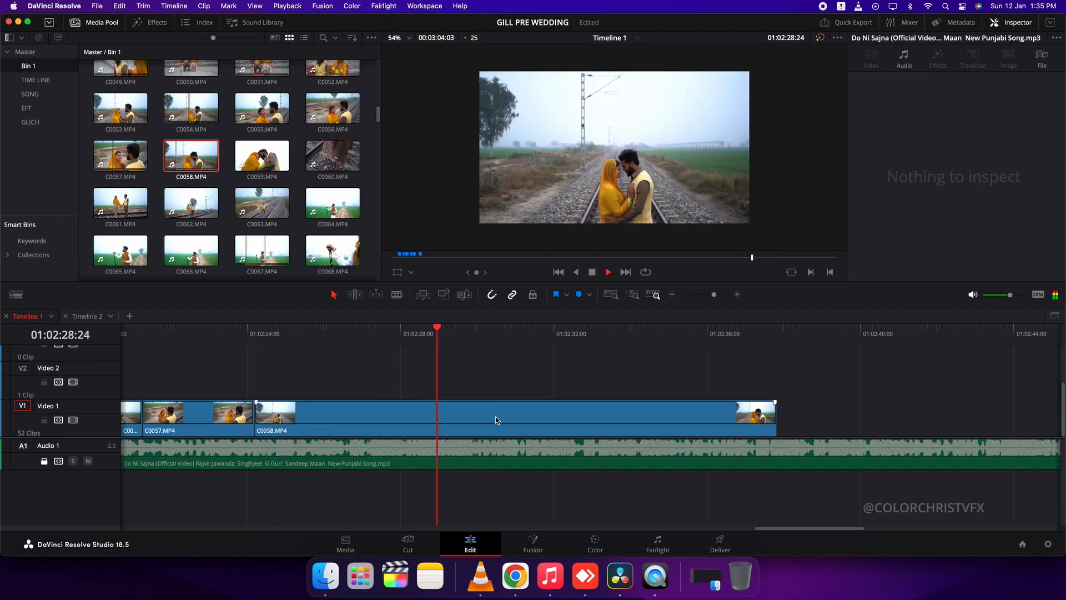
pyautogui.press('super+b')
pyautogui.click(581, 423)
pyautogui.press('BackSpace')
# Place a section of C0060 on Video 1 directly after C0058 and trim its end to about 01:02:33
pyautogui.click(332, 156)
pyautogui.moveTo(395, 258); pyautogui.dragTo(661, 272)
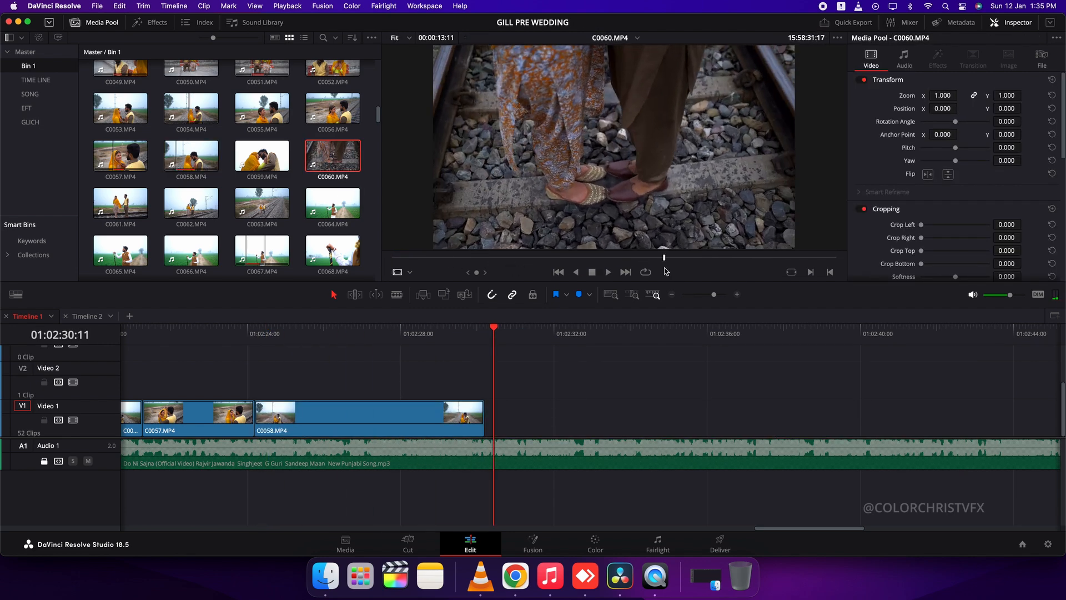
pyautogui.moveTo(578, 242); pyautogui.dragTo(604, 404)
pyautogui.click(678, 422)
pyautogui.press('super+b')
pyautogui.press('BackSpace')
# Place a section of C0061 on Video 1 directly after C0060 and play it with the song
pyautogui.click(123, 203)
pyautogui.moveTo(401, 259); pyautogui.dragTo(657, 405)
pyautogui.press('i')
pyautogui.press('BackSpace')
pyautogui.press('space')
pyautogui.hscroll(5, 472, 421)
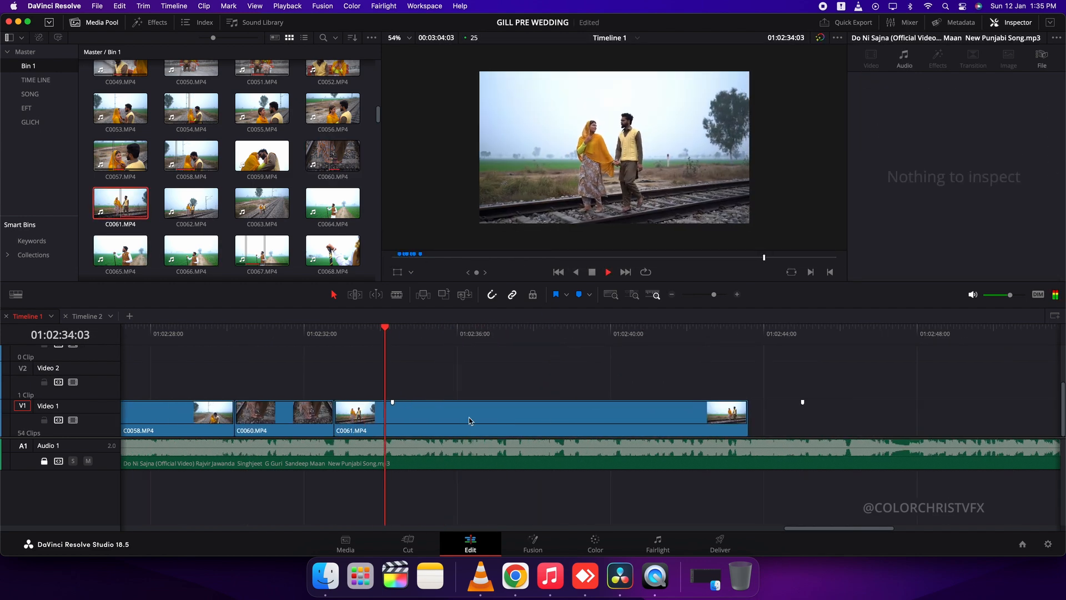
# Cut down C0061 on Video 1 so that it ends at about 01:02:35:18
pyautogui.click(399, 334)
pyautogui.click(376, 429)
pyautogui.press('BackSpace')
pyautogui.press('space')
pyautogui.press('super+b')
pyautogui.press('space')
pyautogui.click(524, 419)
pyautogui.press('BackSpace')
# Preview C0062 and C0063, place C0063 on Video 1 directly after C0061, and play it with the song
pyautogui.doubleClick(191, 203)
pyautogui.moveTo(499, 261); pyautogui.dragTo(580, 266)
pyautogui.doubleClick(270, 206)
pyautogui.moveTo(453, 260); pyautogui.dragTo(451, 412)
pyautogui.press('i')
pyautogui.press('Up')
pyautogui.press('space')
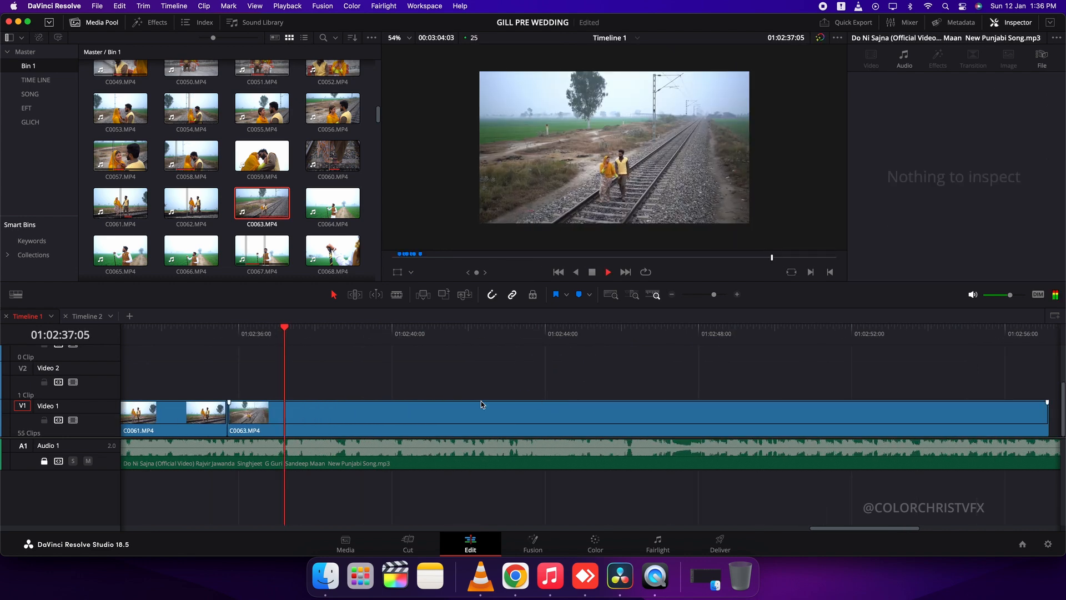
pyautogui.hscroll(2, 537, 401)
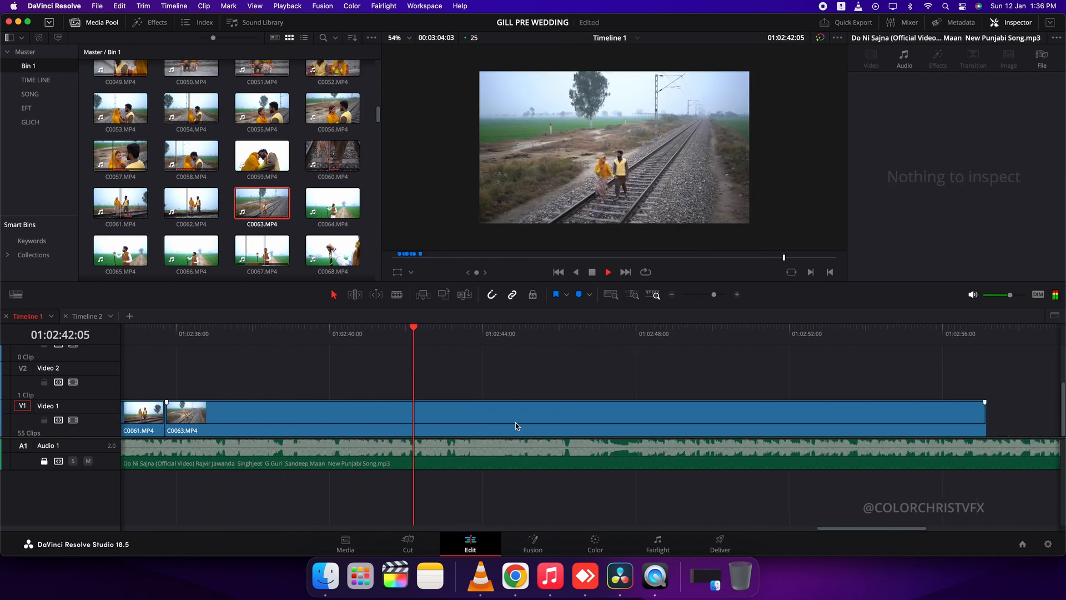
# Cut down C0063 on Video 1 so that it ends at about 01:02:39
pyautogui.moveTo(555, 336); pyautogui.dragTo(165, 336)
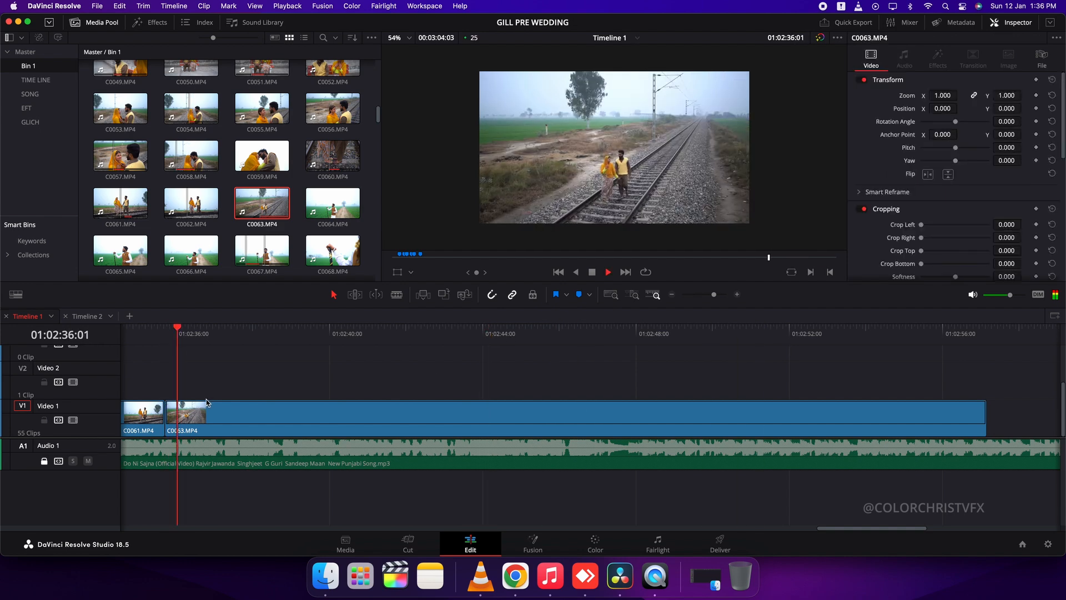
pyautogui.press('super+b')
pyautogui.click(245, 416)
pyautogui.press('Delete')
pyautogui.click(320, 424)
pyautogui.press('super+b')
pyautogui.click(321, 423)
pyautogui.press('Delete')
# Place a section of C0062 on Video 1 after C0063 and close the gap between the two clips
pyautogui.doubleClick(192, 204)
pyautogui.moveTo(588, 258); pyautogui.dragTo(655, 261)
pyautogui.press('i')
pyautogui.moveTo(604, 239); pyautogui.dragTo(493, 413)
pyautogui.click(446, 412)
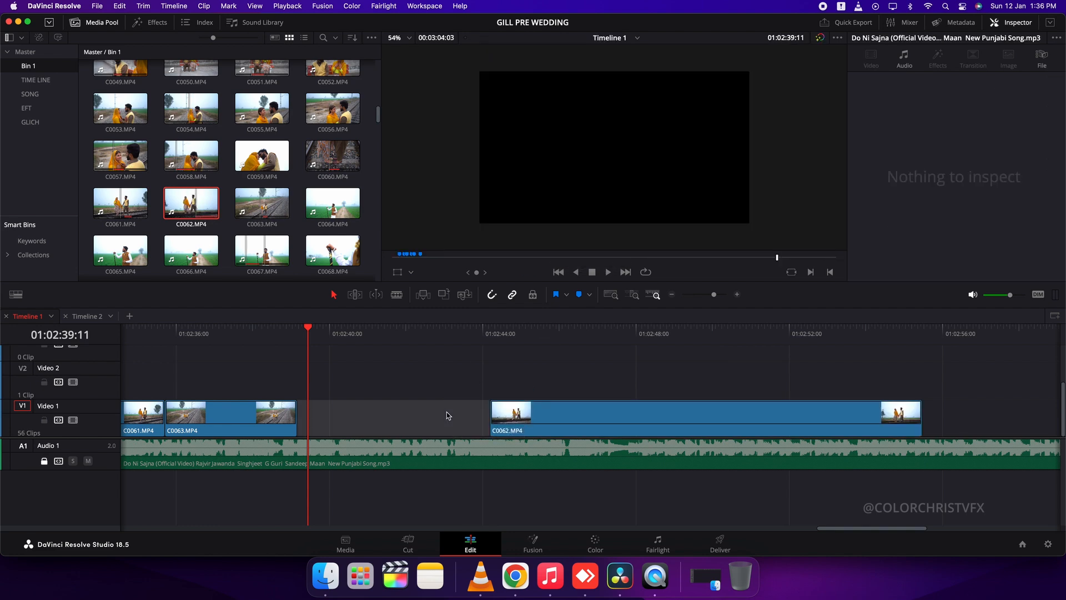
pyautogui.press('Delete')
# Play C0062 with the song and trim its end to about 01:02:44:18
pyautogui.press('space')
pyautogui.hscroll(4, 450, 414)
pyautogui.click(244, 429)
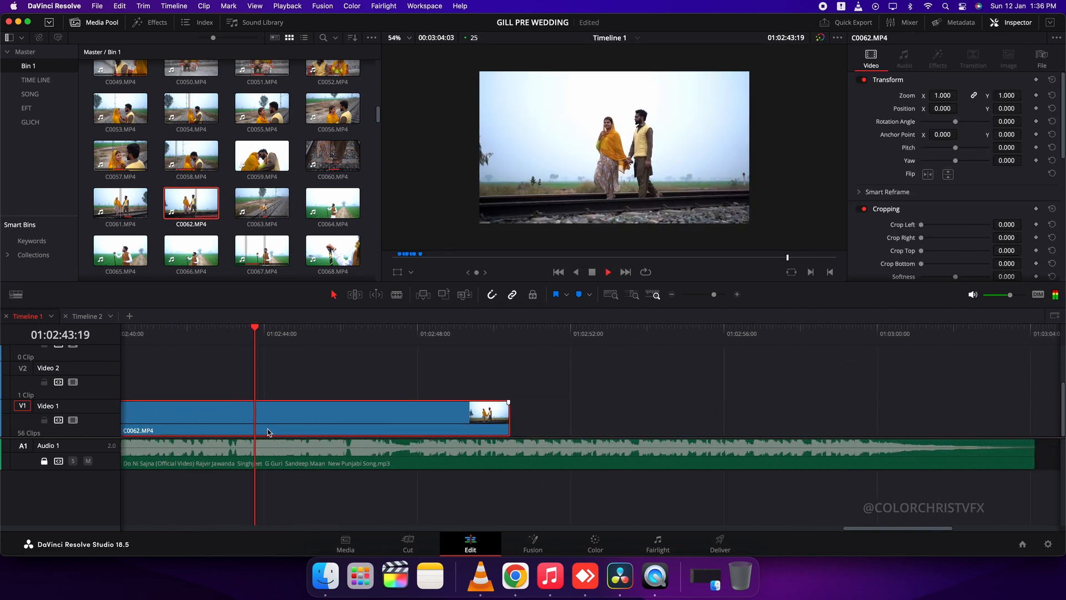
pyautogui.press('super+b')
pyautogui.click(367, 430)
pyautogui.press('Delete')
# Preview the haystack clips C0133, C0126, C0122 and C0137 as candidates for the next shot
pyautogui.scroll(-12, 261, 195)
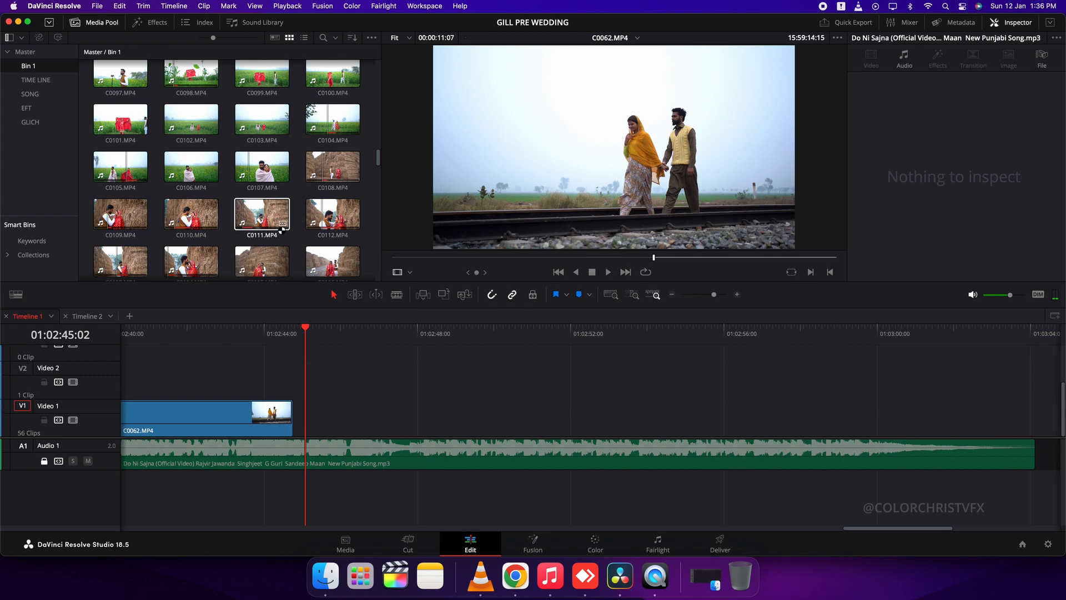
pyautogui.scroll(-2, 282, 230)
pyautogui.click(120, 203)
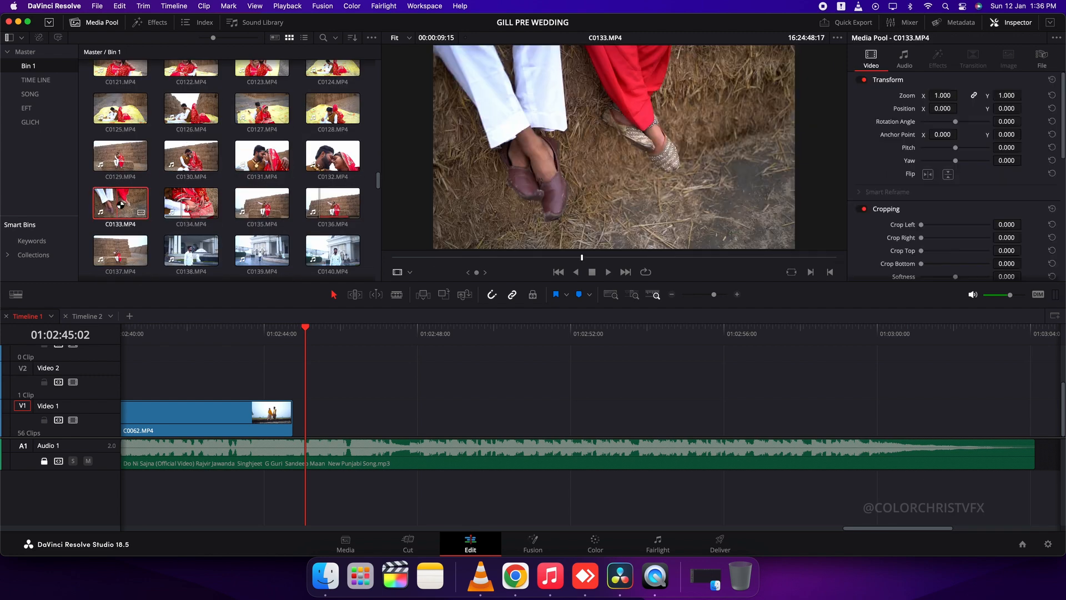
pyautogui.scroll(2, 299, 222)
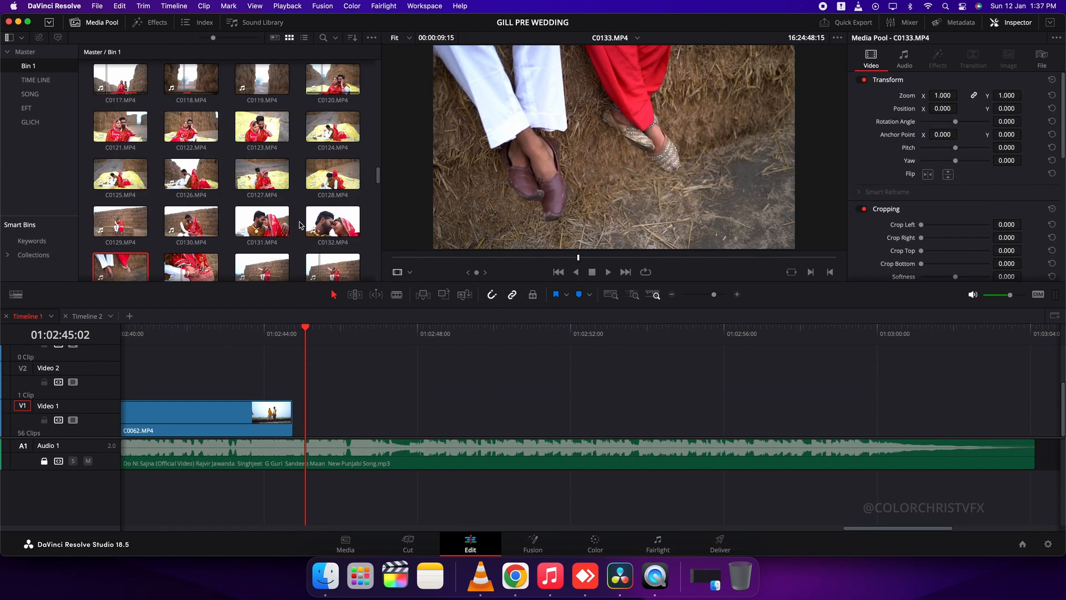
pyautogui.click(196, 177)
pyautogui.moveTo(418, 257); pyautogui.dragTo(639, 256)
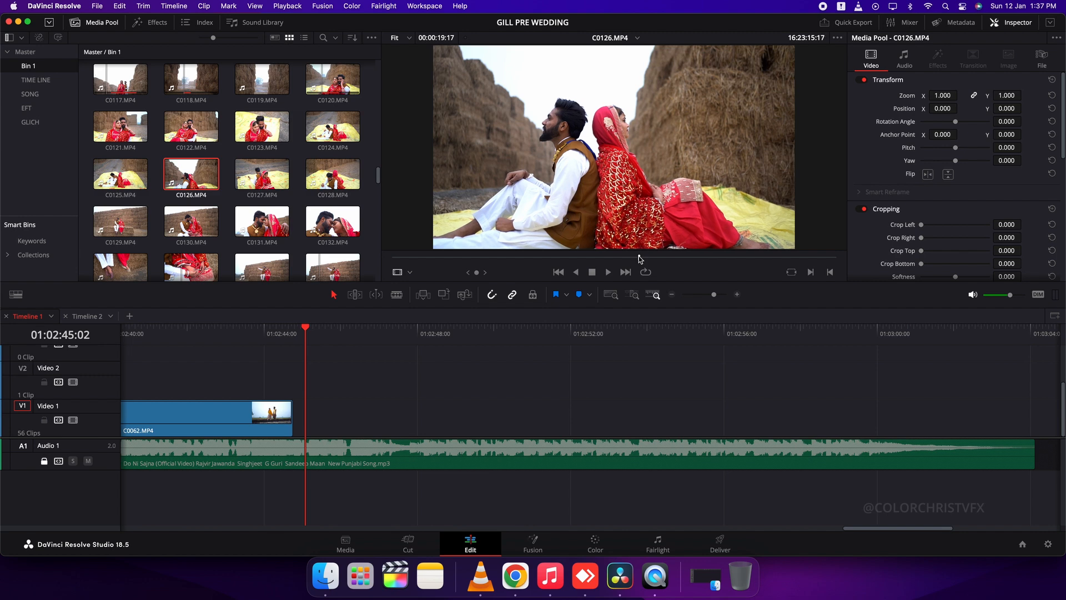
pyautogui.click(206, 129)
pyautogui.moveTo(436, 258); pyautogui.dragTo(555, 260)
pyautogui.scroll(-4, 233, 167)
pyautogui.click(121, 185)
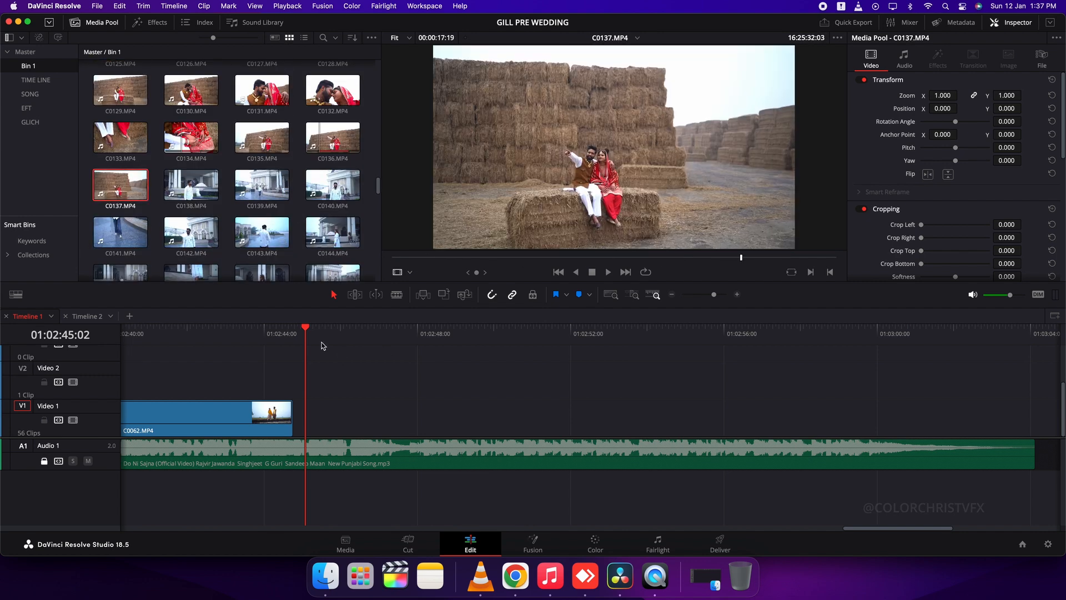
# Extend the end of C0062 on Video 1 to about 01:02:50 and play it with the song
pyautogui.click(287, 411)
pyautogui.moveTo(287, 411); pyautogui.dragTo(543, 404)
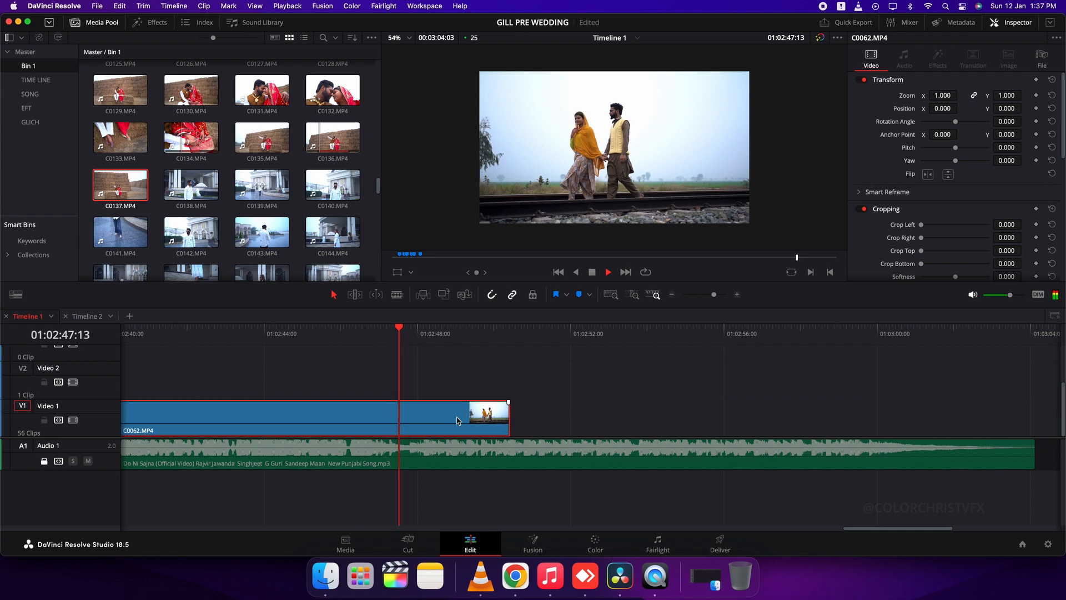
pyautogui.press('space')
# Unlock Audio 1, split C0062 and the song at 01:02:48:05, and delete everything after the cut
pyautogui.hotkey('shift', ']')
pyautogui.click(44, 461)
pyautogui.press('super+b')
pyautogui.click(722, 452)
pyautogui.press('Delete')
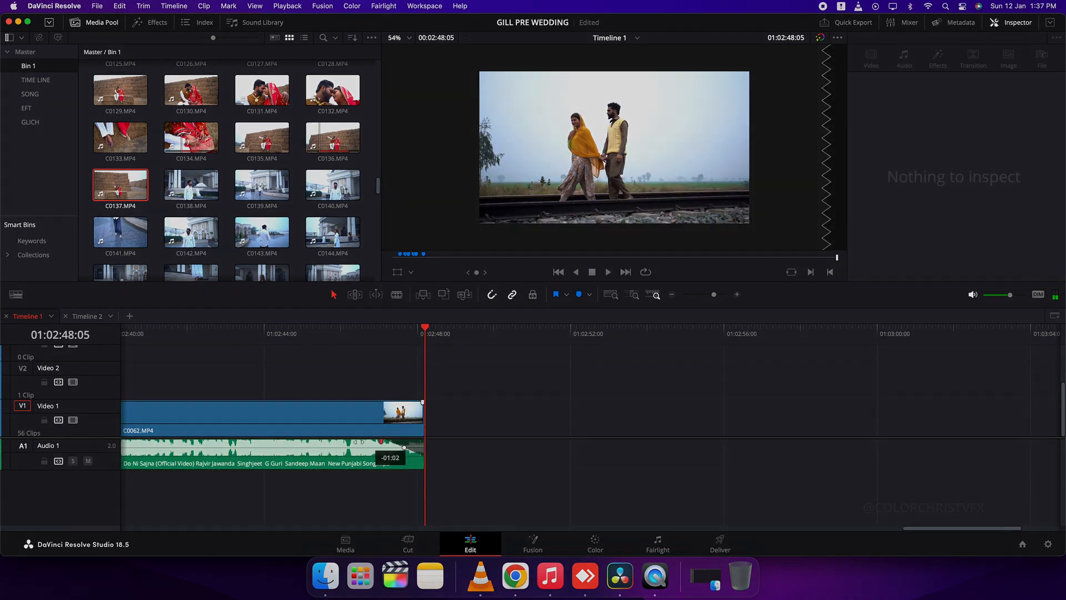